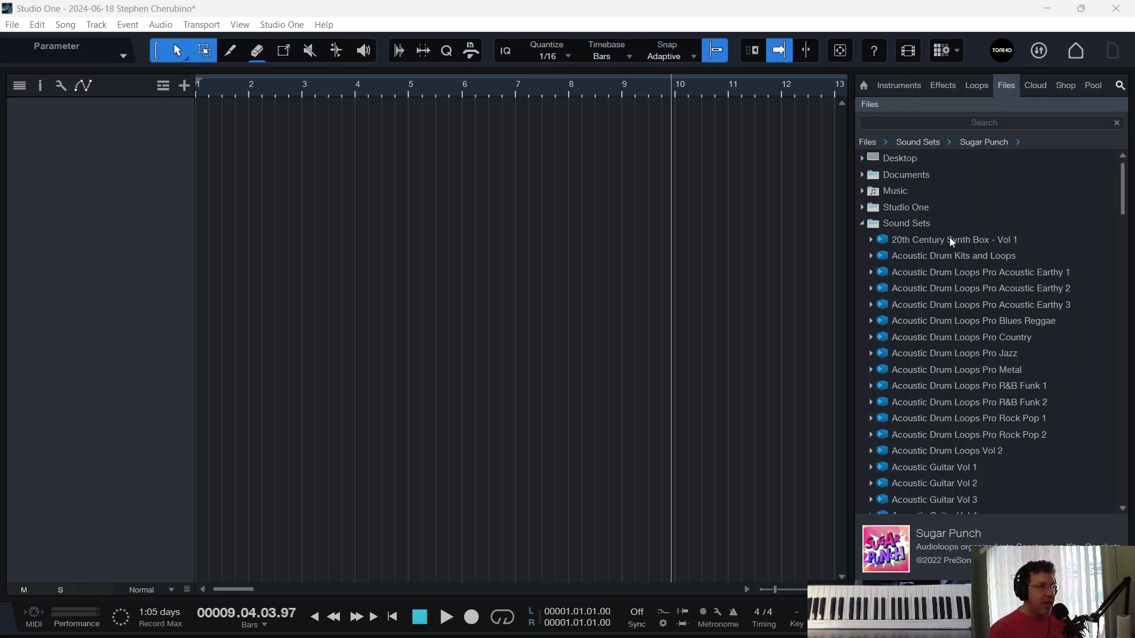
Look through the available downloads in the Studio One Installation window, including the PreSonus and Noise Design content, and close it
{"action": "left_click", "coordinate": [298, 28]}
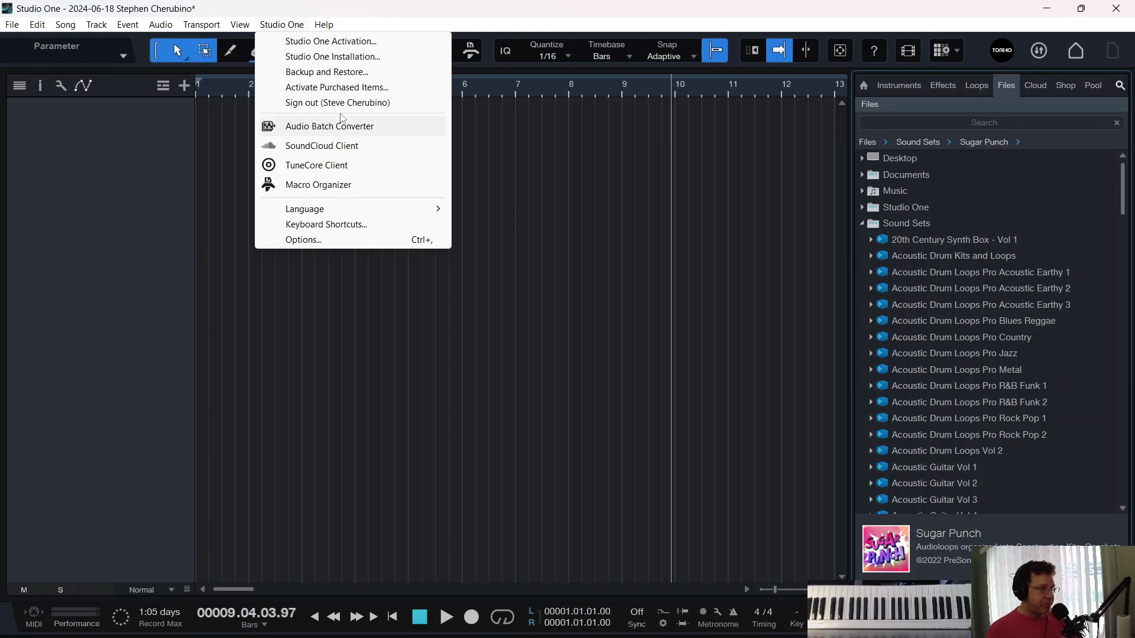
{"action": "left_click", "coordinate": [340, 58]}
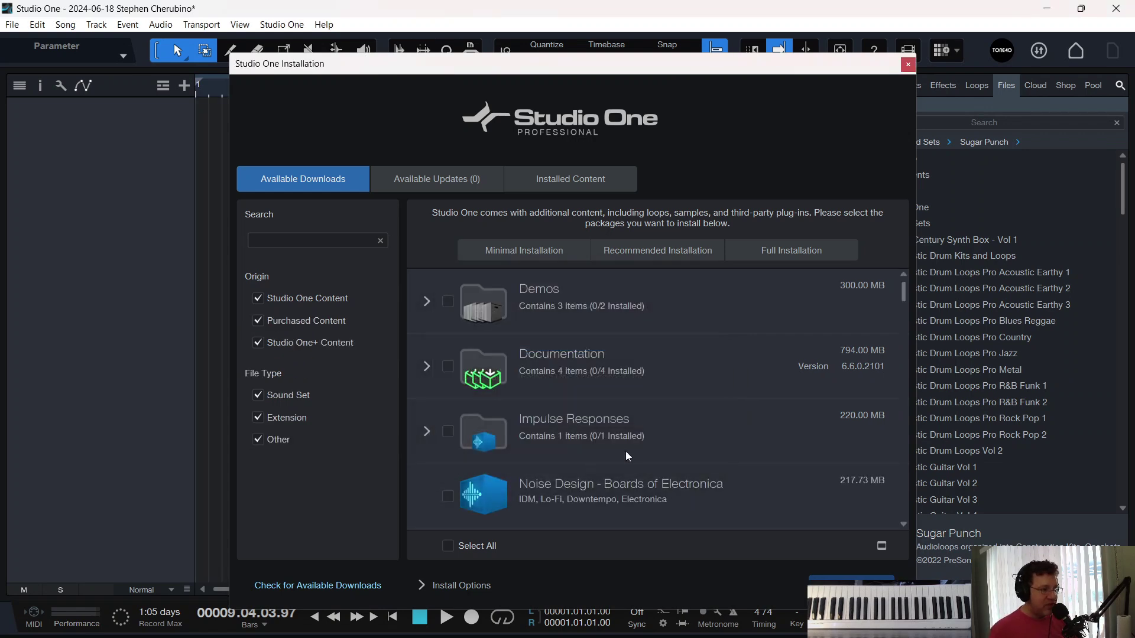
{"action": "scroll", "coordinate": [593, 417], "scroll_direction": "down", "scroll_amount": 1}
{"action": "scroll", "coordinate": [593, 418], "scroll_direction": "down", "scroll_amount": 10}
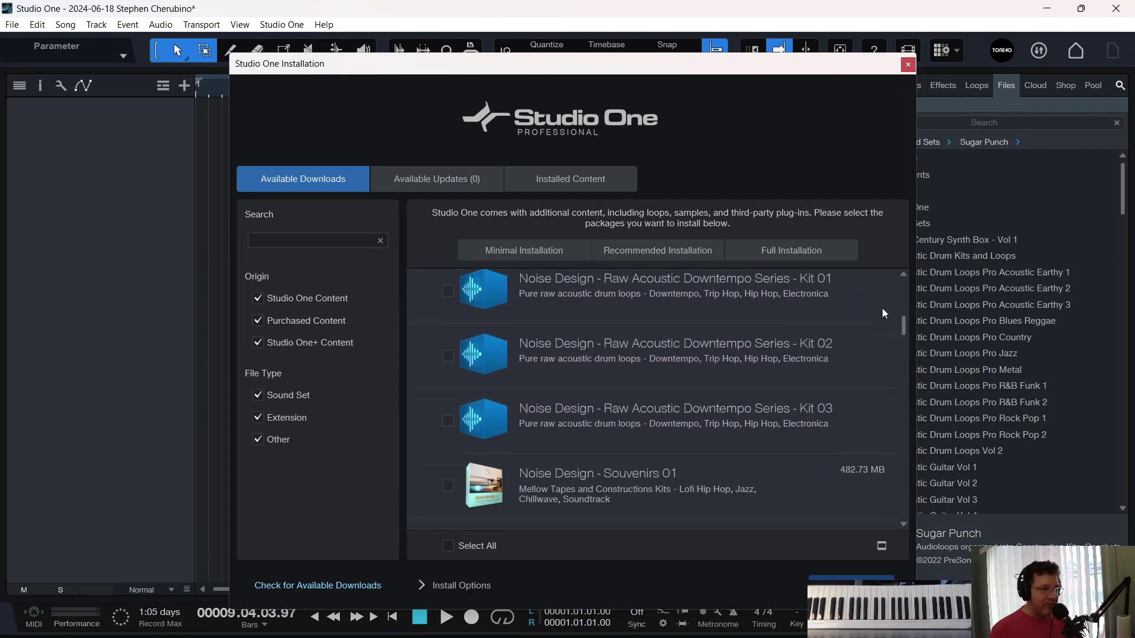
{"action": "scroll", "coordinate": [746, 355], "scroll_direction": "down", "scroll_amount": 15}
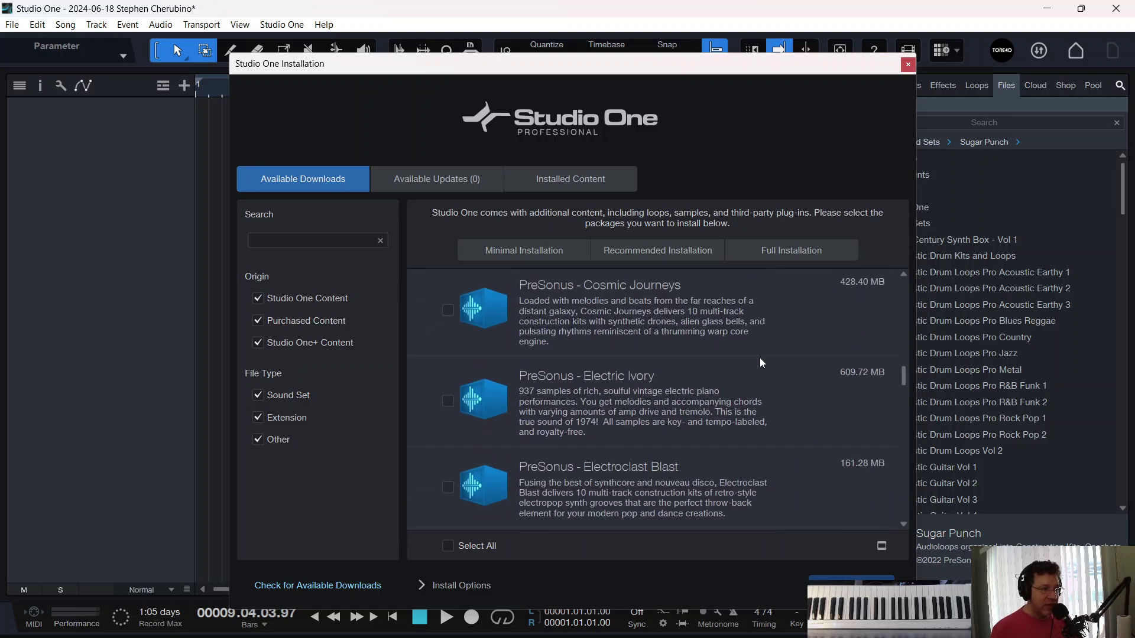
{"action": "scroll", "coordinate": [775, 349], "scroll_direction": "down", "scroll_amount": 2}
{"action": "scroll", "coordinate": [793, 343], "scroll_direction": "up", "scroll_amount": 5}
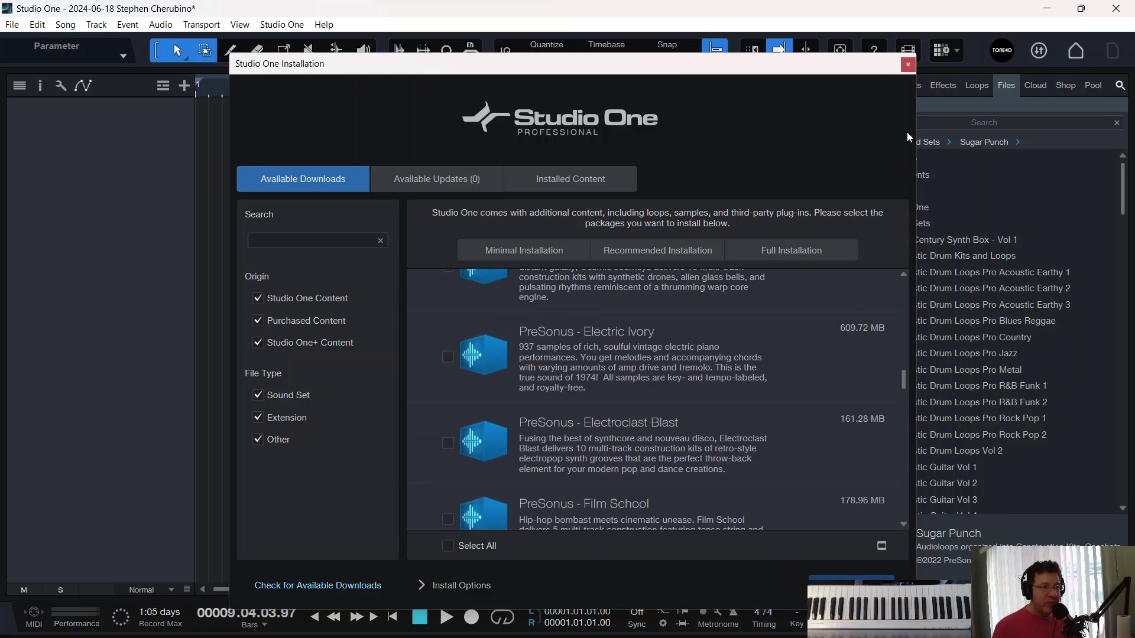
{"action": "left_click", "coordinate": [908, 65]}
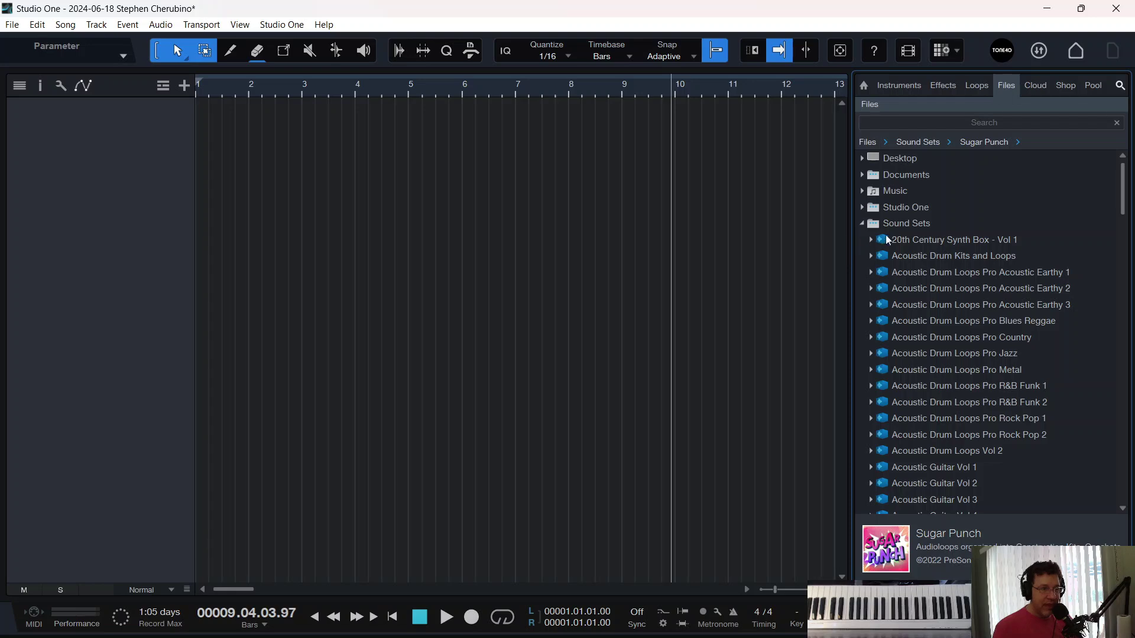
Find the Sugar Punch sound set among the installed sound sets and show the loops in its 01 118 F#maj folder
{"action": "scroll", "coordinate": [941, 357], "scroll_direction": "down", "scroll_amount": 20}
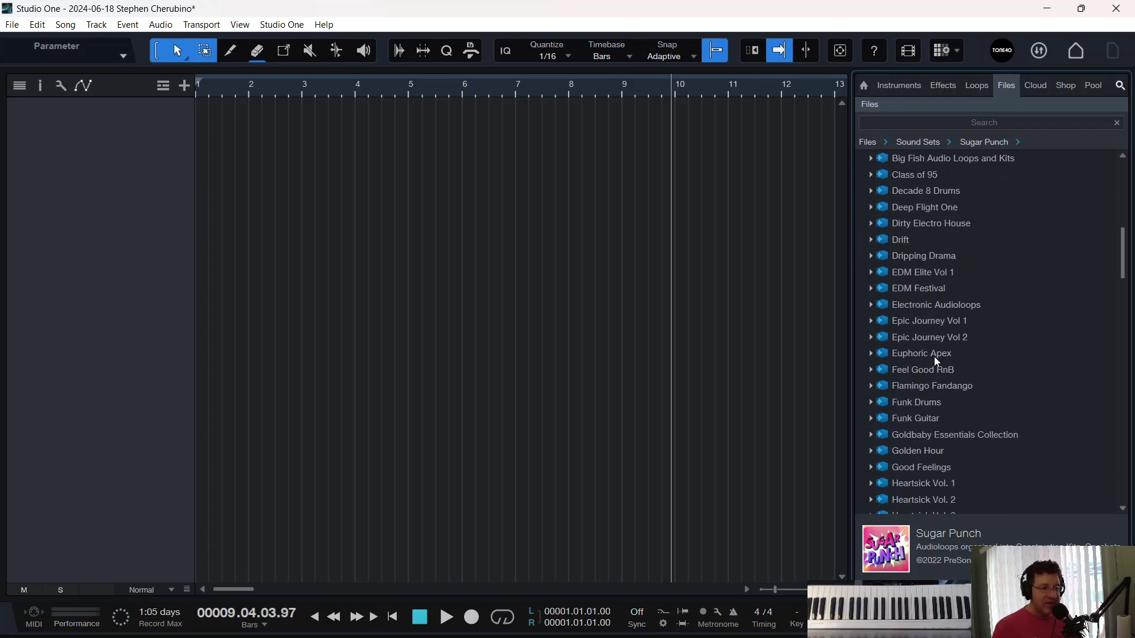
{"action": "scroll", "coordinate": [944, 346], "scroll_direction": "down", "scroll_amount": 4}
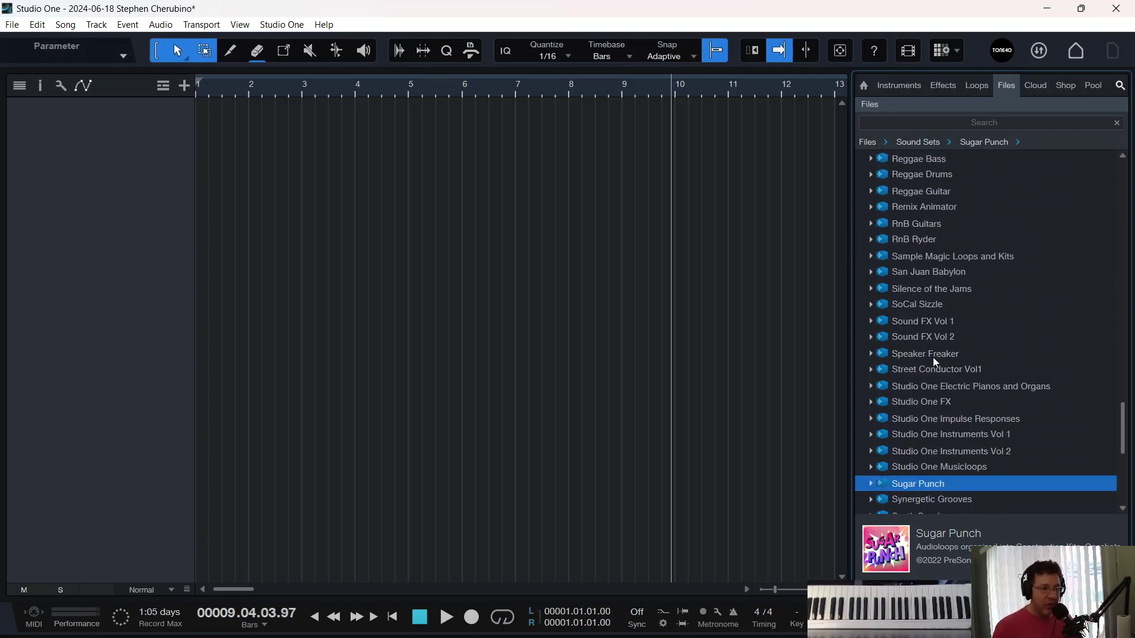
{"action": "scroll", "coordinate": [935, 350], "scroll_direction": "down", "scroll_amount": 3}
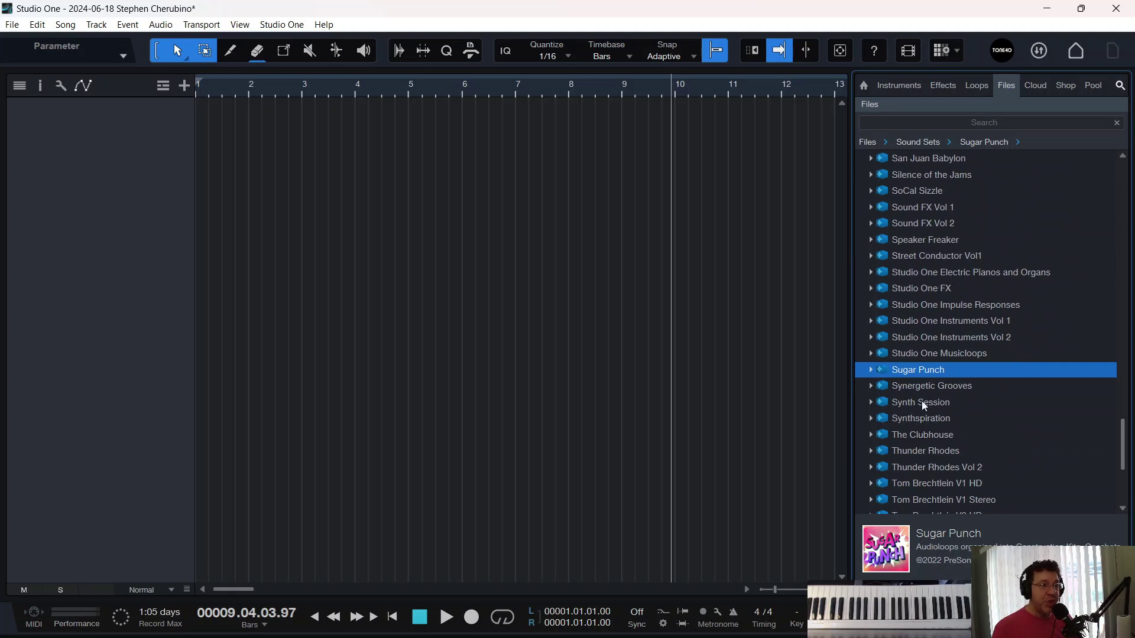
{"action": "left_click", "coordinate": [870, 370]}
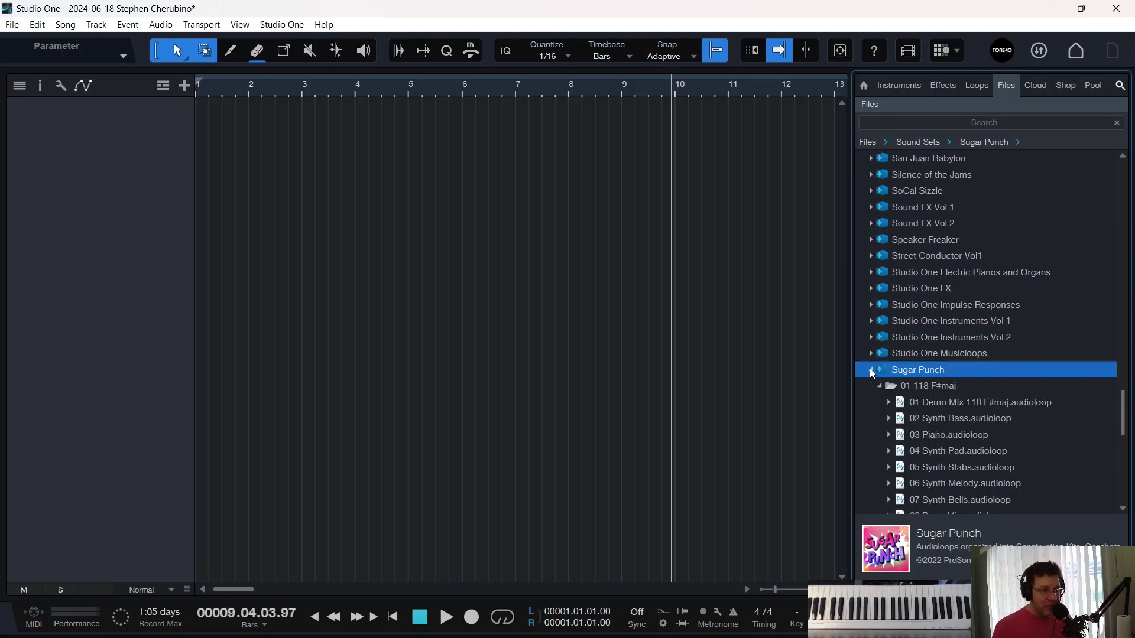
{"action": "scroll", "coordinate": [908, 341], "scroll_direction": "down", "scroll_amount": 2}
{"action": "left_click", "coordinate": [880, 354]}
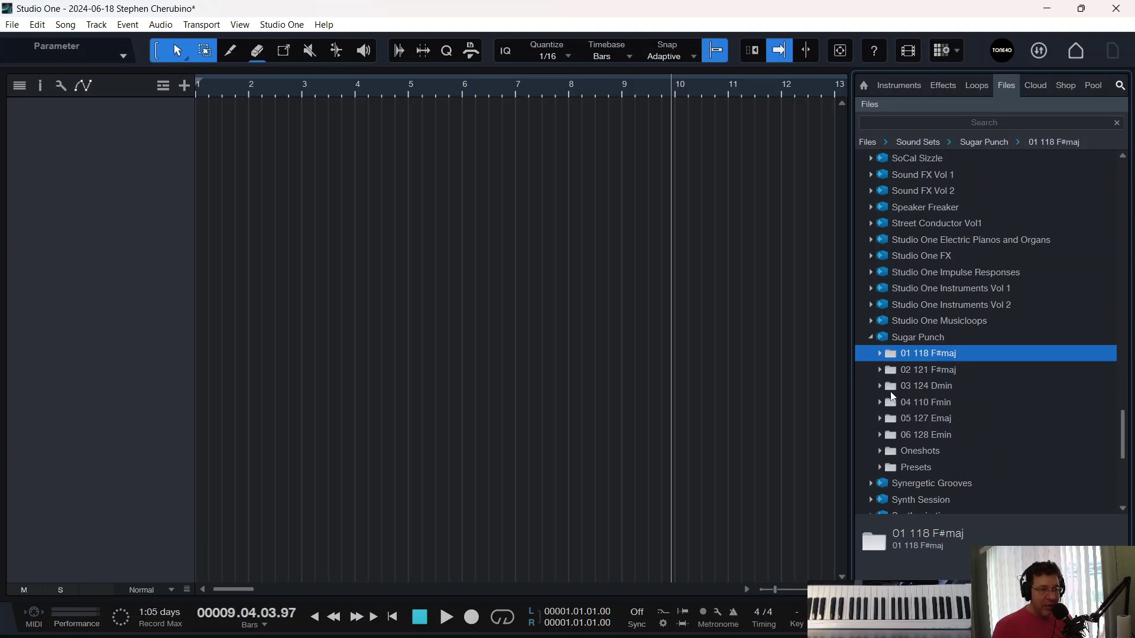
{"action": "scroll", "coordinate": [942, 416], "scroll_direction": "down", "scroll_amount": 1}
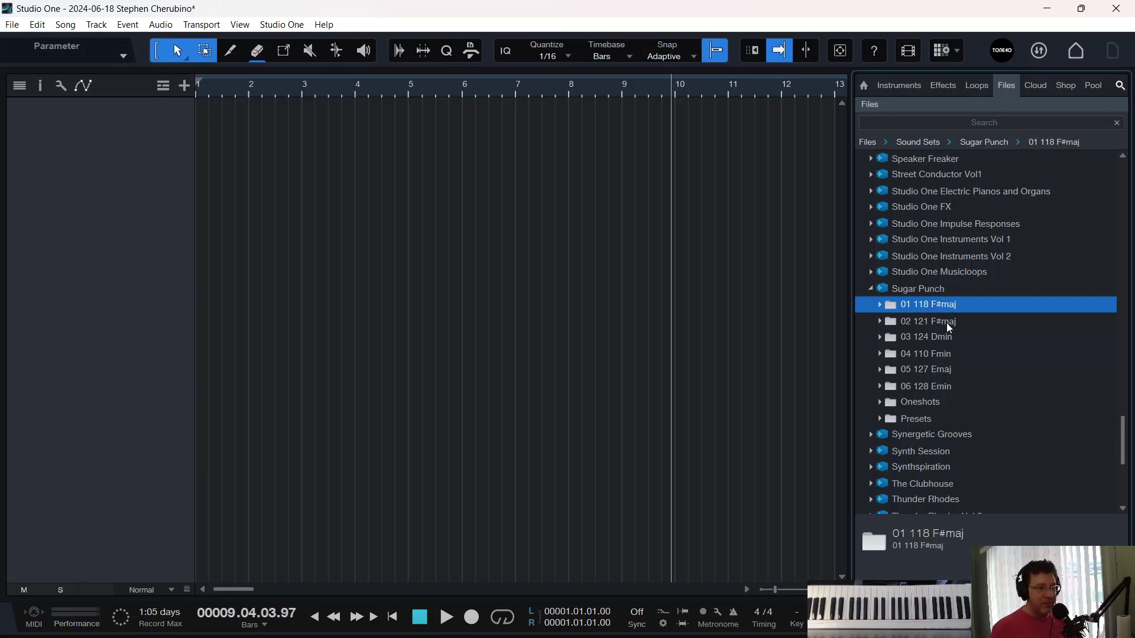
{"action": "left_click", "coordinate": [880, 305]}
{"action": "scroll", "coordinate": [899, 313], "scroll_direction": "down", "scroll_amount": 5}
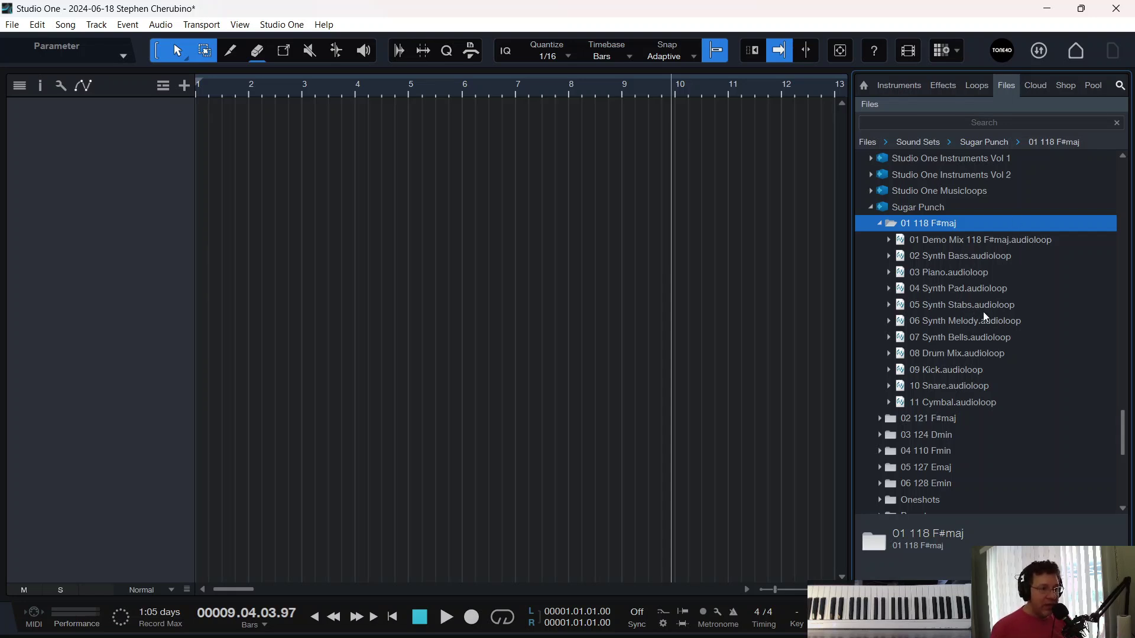
Examine the Synth Bass, Piano, Synth Pad, Synth Stabs and Synth Melody loops in the 01 118 F#maj folder one by one
{"action": "left_click", "coordinate": [942, 257]}
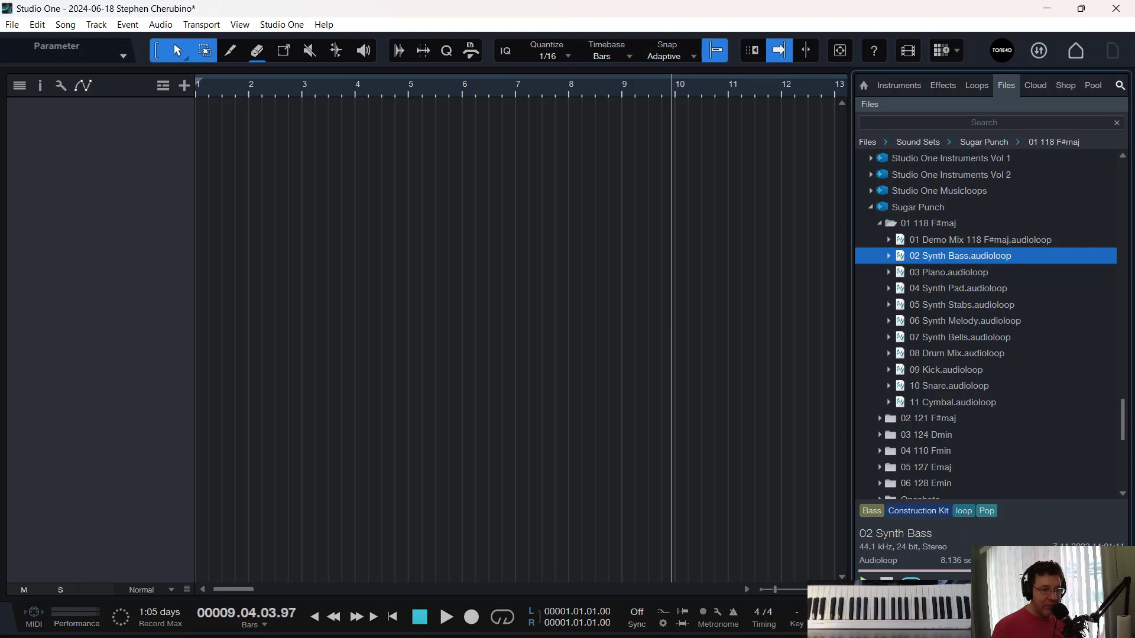
{"action": "left_click", "coordinate": [949, 271]}
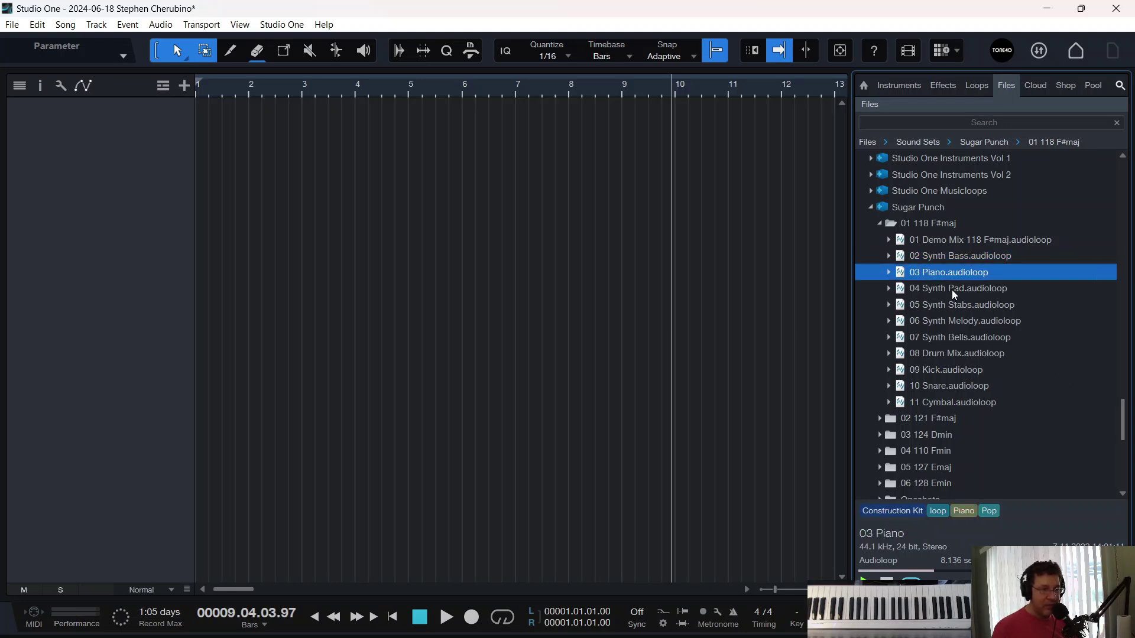
{"action": "left_click", "coordinate": [955, 289]}
{"action": "left_click", "coordinate": [961, 305]}
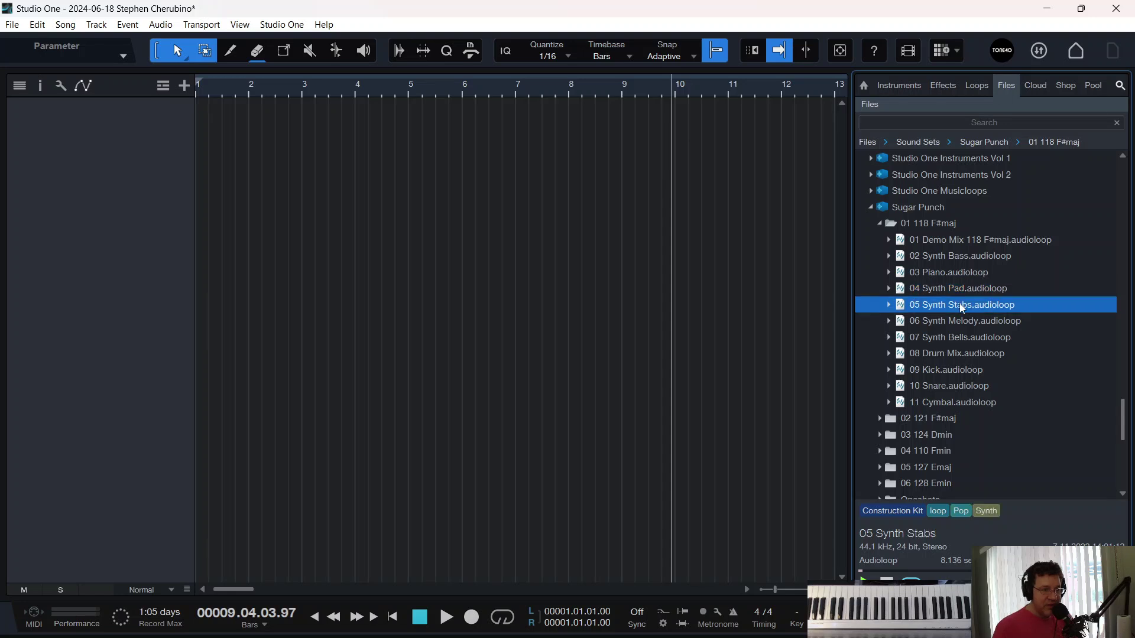
{"action": "left_click", "coordinate": [968, 321]}
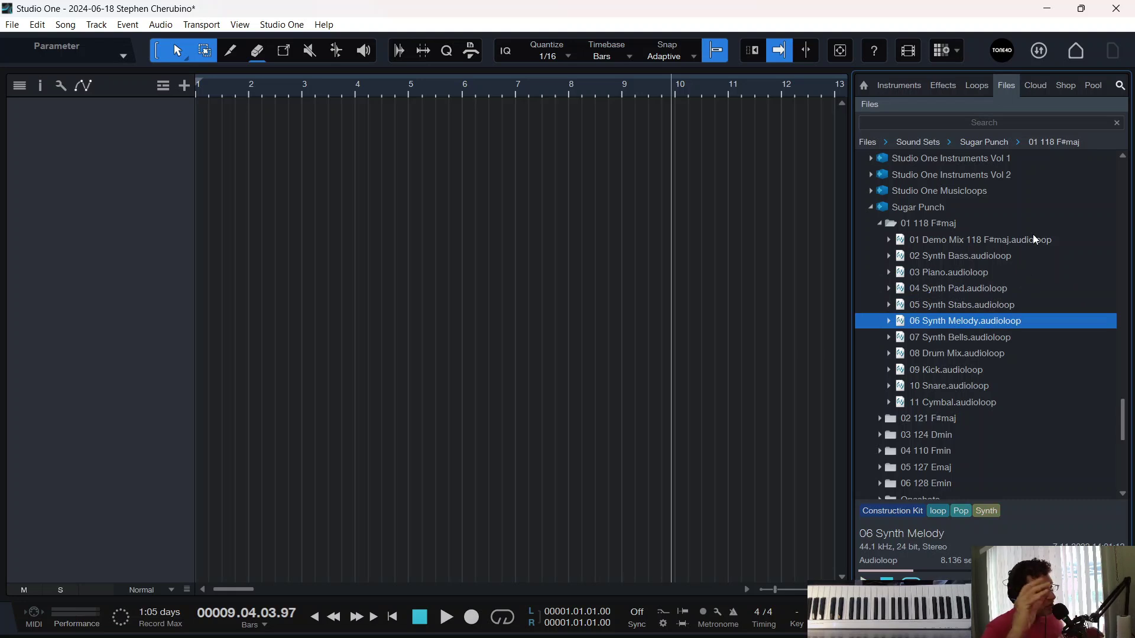
Place the 01 Demo Mix 118 F#maj audio loop on a new track starting at bar 1
{"action": "left_click", "coordinate": [928, 255]}
{"action": "left_click", "coordinate": [947, 401], "text": "shift"}
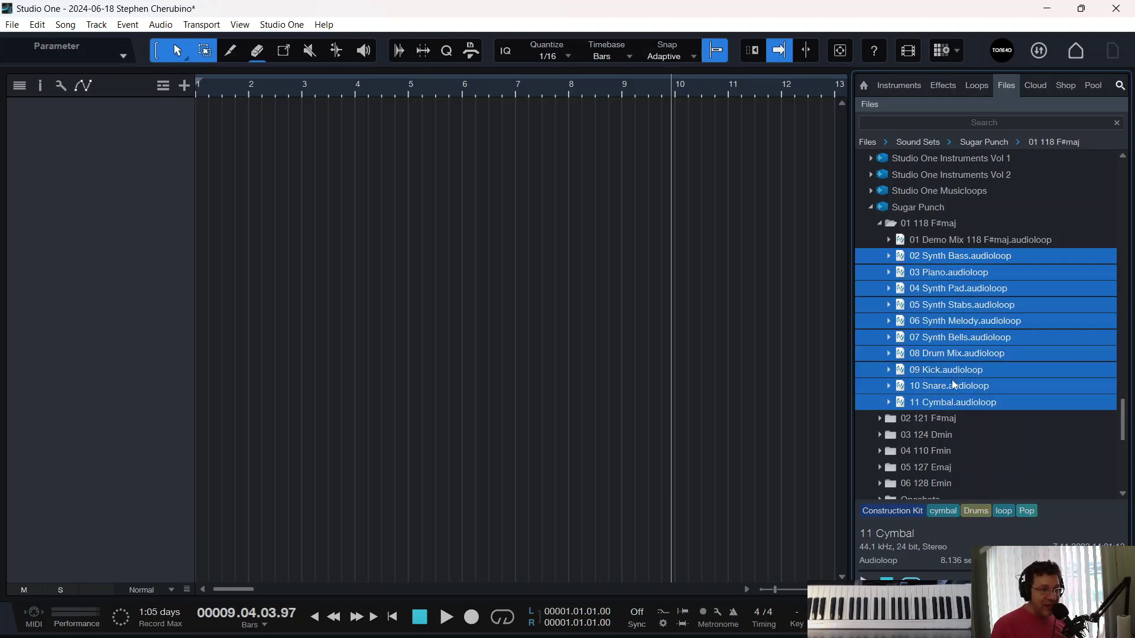
{"action": "left_click", "coordinate": [937, 245]}
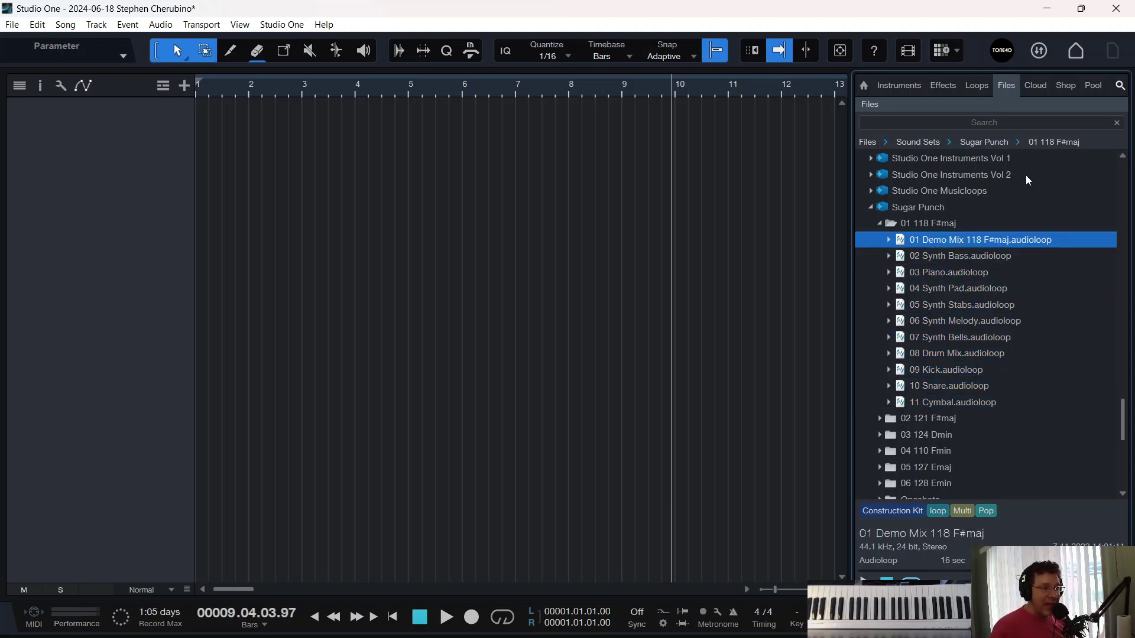
{"action": "left_click_drag", "start_coordinate": [946, 240], "coordinate": [219, 144]}
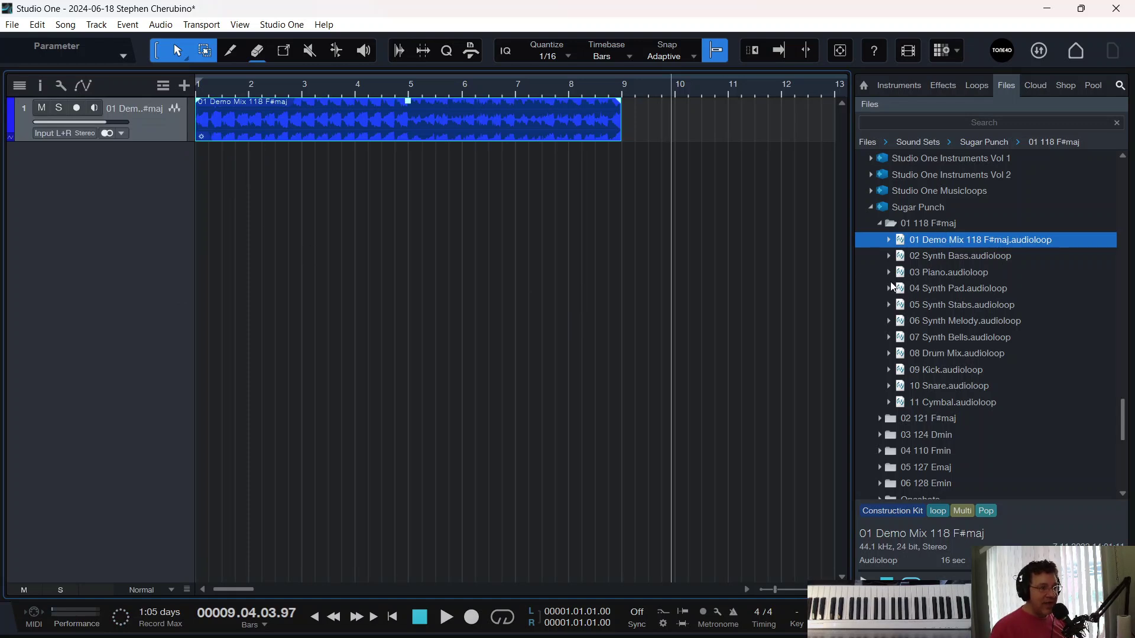
Play the placed demo mix from the start of the song to its end with autoscroll turned on
{"action": "left_click", "coordinate": [958, 260]}
{"action": "left_click", "coordinate": [946, 404], "text": "shift"}
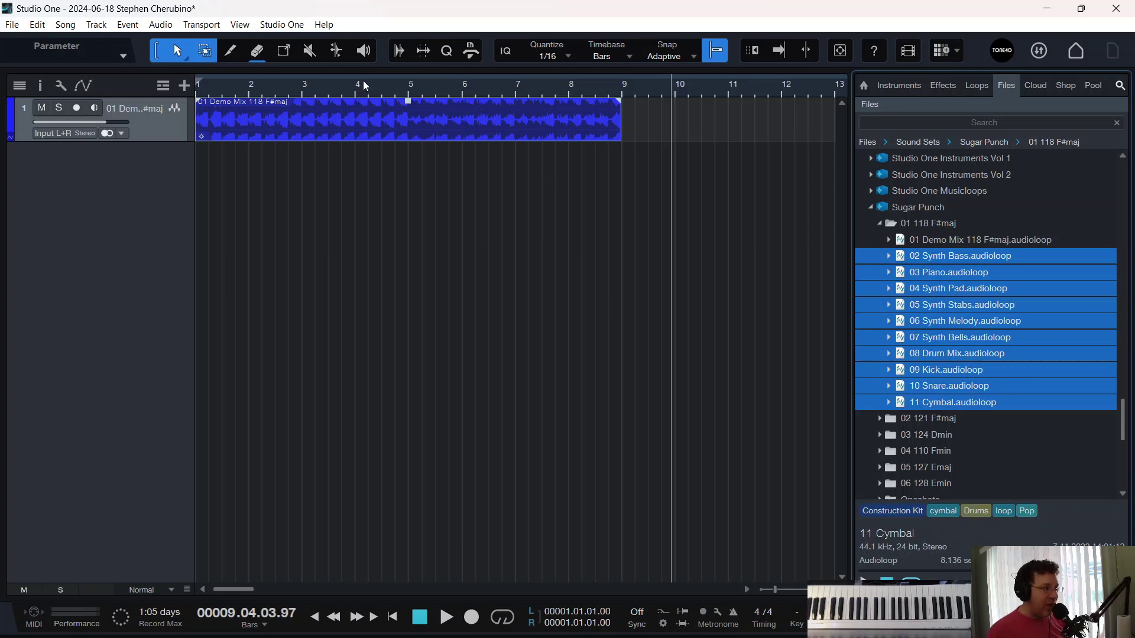
{"action": "key", "text": "Home"}
{"action": "key", "text": "space"}
{"action": "left_click", "coordinate": [780, 52]}
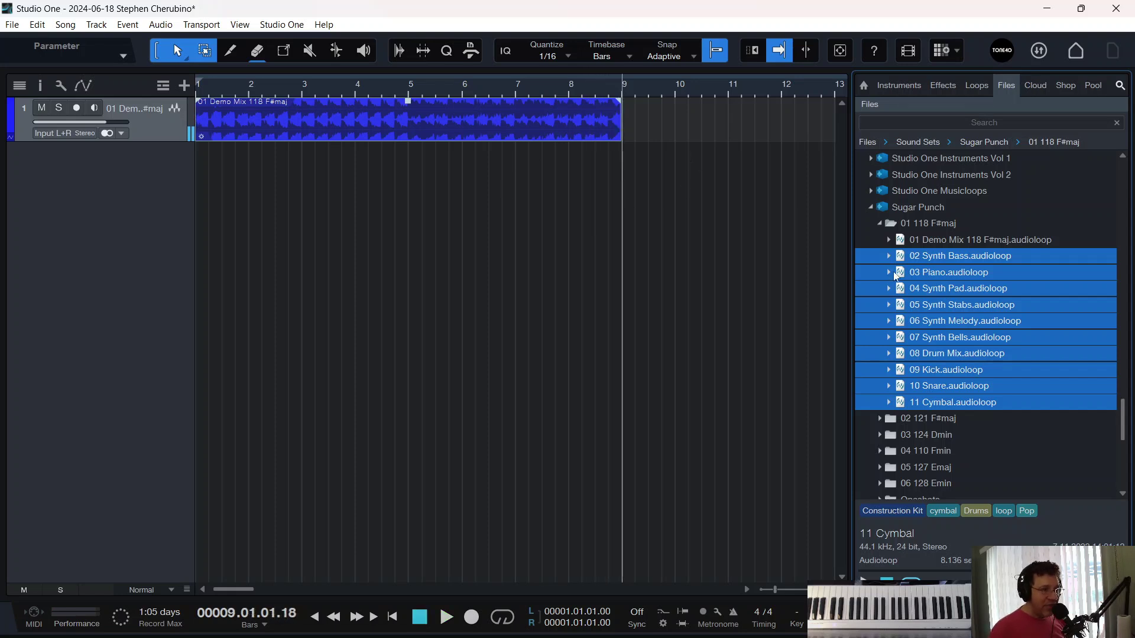
Compare the demo mix with its individual part loops from 02 Synth Bass to 07 Synth Bells in the browser
{"action": "left_click", "coordinate": [915, 246]}
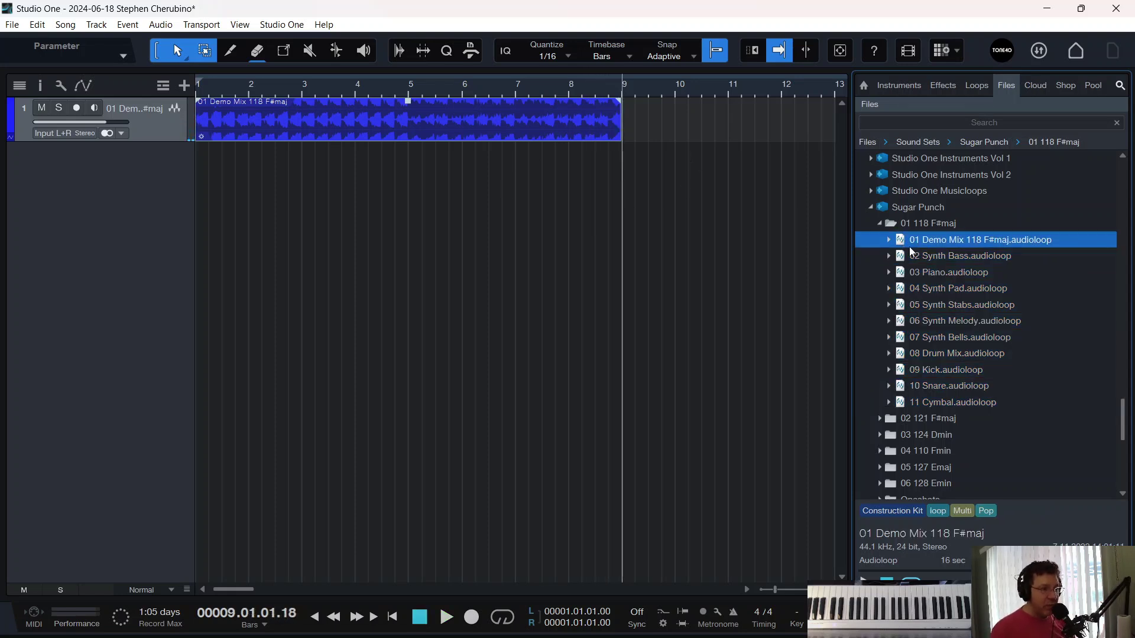
{"action": "left_click", "coordinate": [915, 259]}
{"action": "left_click", "coordinate": [923, 274]}
{"action": "left_click", "coordinate": [924, 289]}
{"action": "left_click", "coordinate": [924, 305]}
{"action": "left_click", "coordinate": [917, 334]}
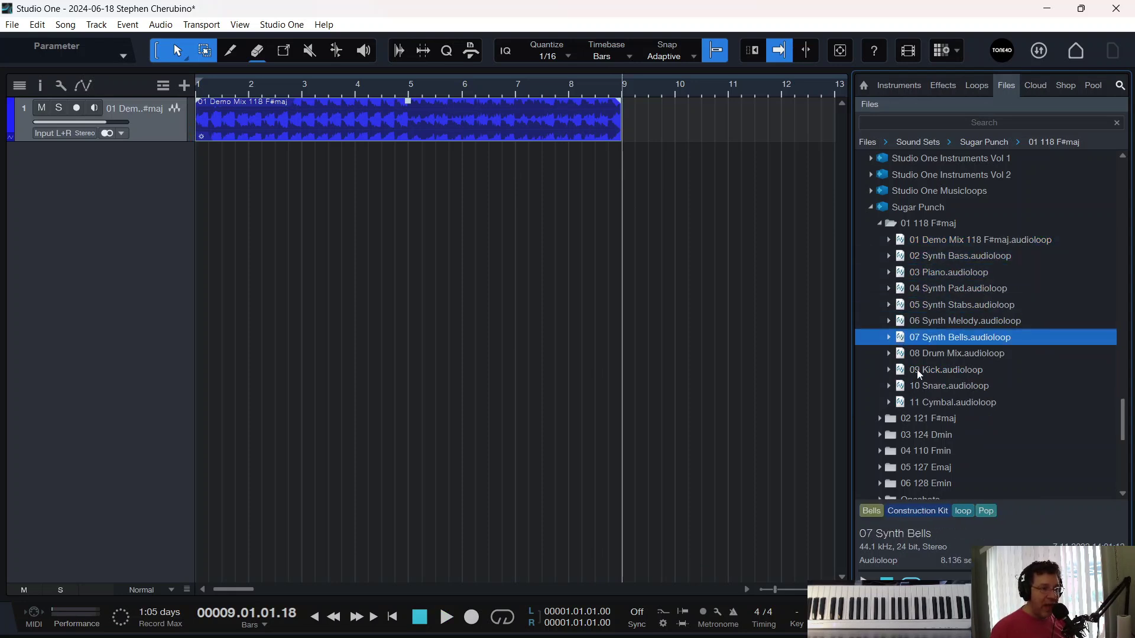
{"action": "left_click", "coordinate": [920, 242]}
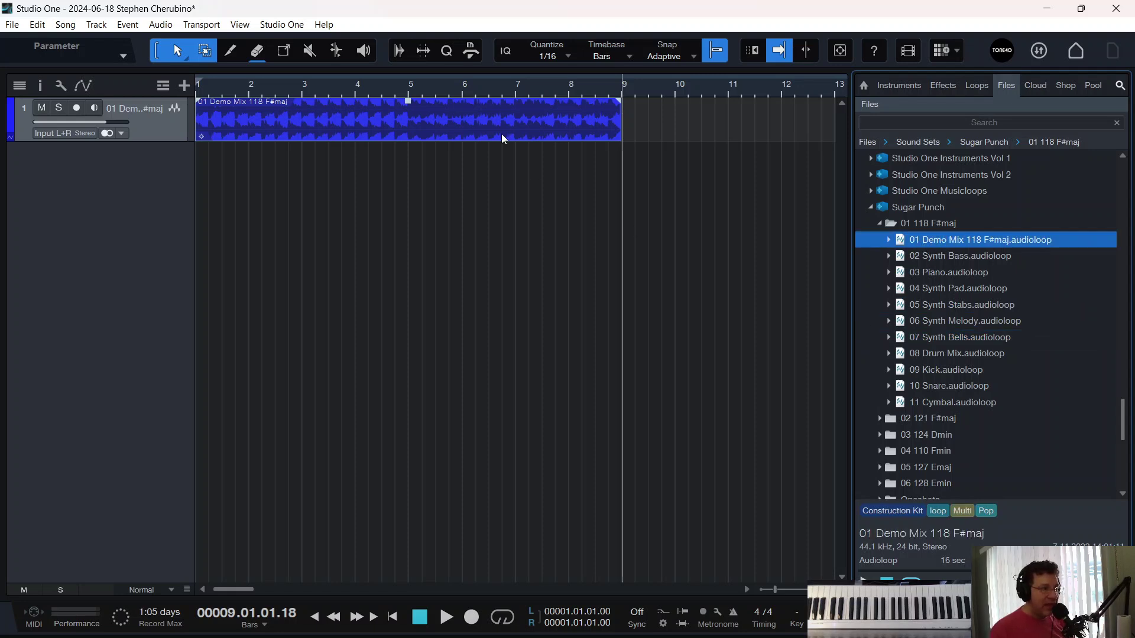
Delete the demo mix event and place loops 02 Synth Bass through 11 Cymbal on separate new tracks at bar 1
{"action": "key", "text": "Delete"}
{"action": "left_click", "coordinate": [938, 257]}
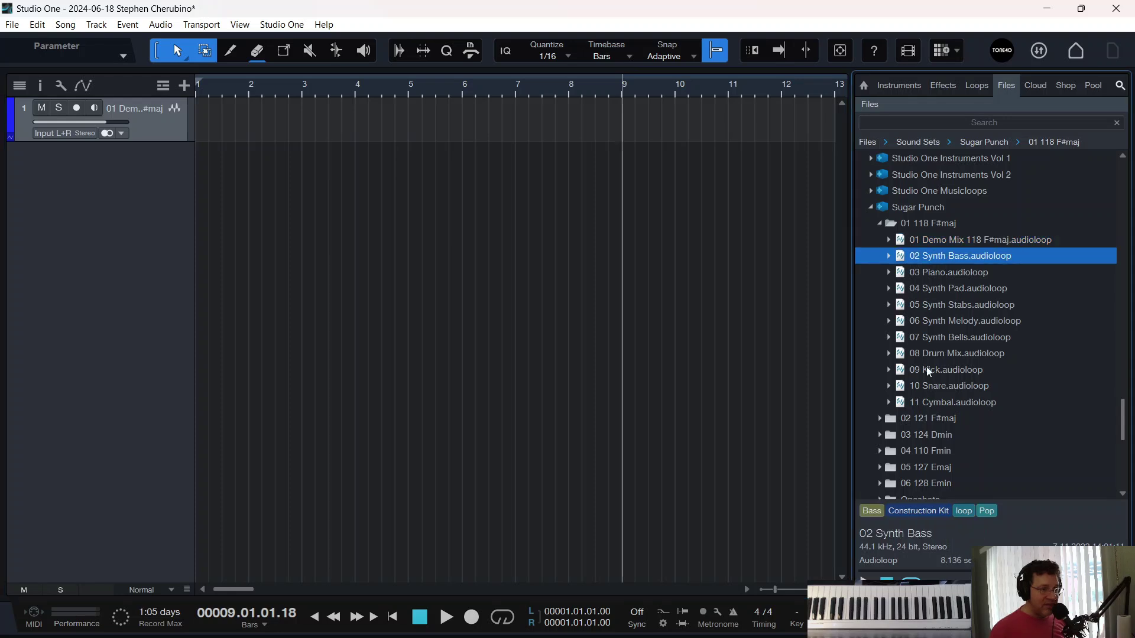
{"action": "left_click", "coordinate": [916, 404], "text": "shift"}
{"action": "left_click_drag", "start_coordinate": [911, 286], "coordinate": [230, 211]}
Listen briefly to the ten stacked loops from the start of the song and deselect their events
{"action": "key", "text": "Home"}
{"action": "key", "text": "f"}
{"action": "key", "text": "space"}
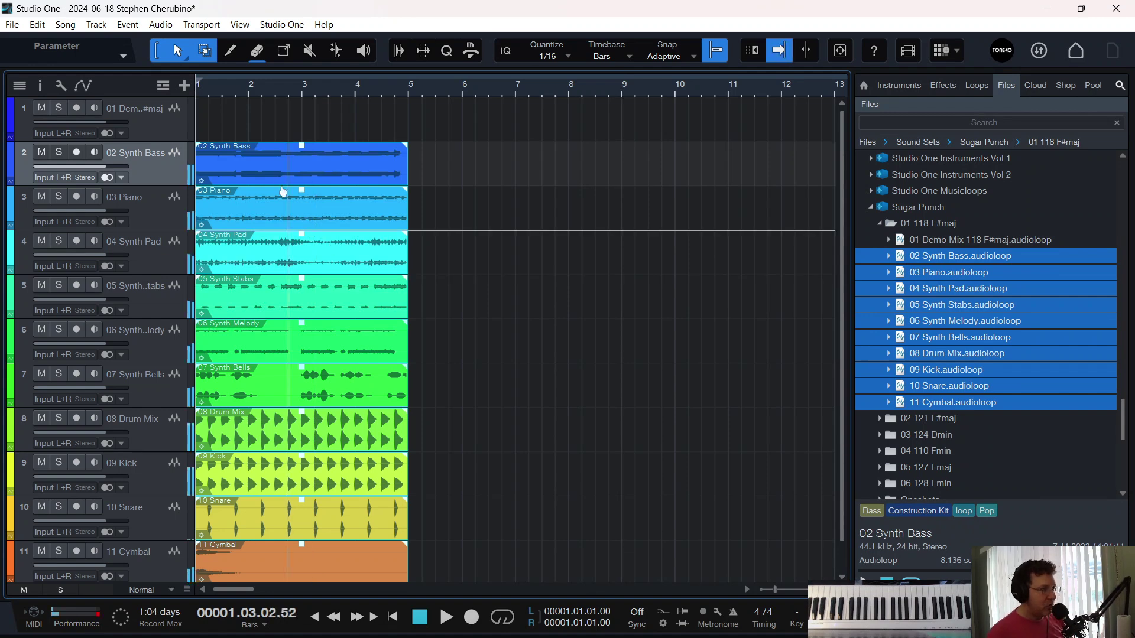
{"action": "left_click", "coordinate": [254, 123]}
{"action": "key", "text": "space"}
{"action": "key", "text": "space"}
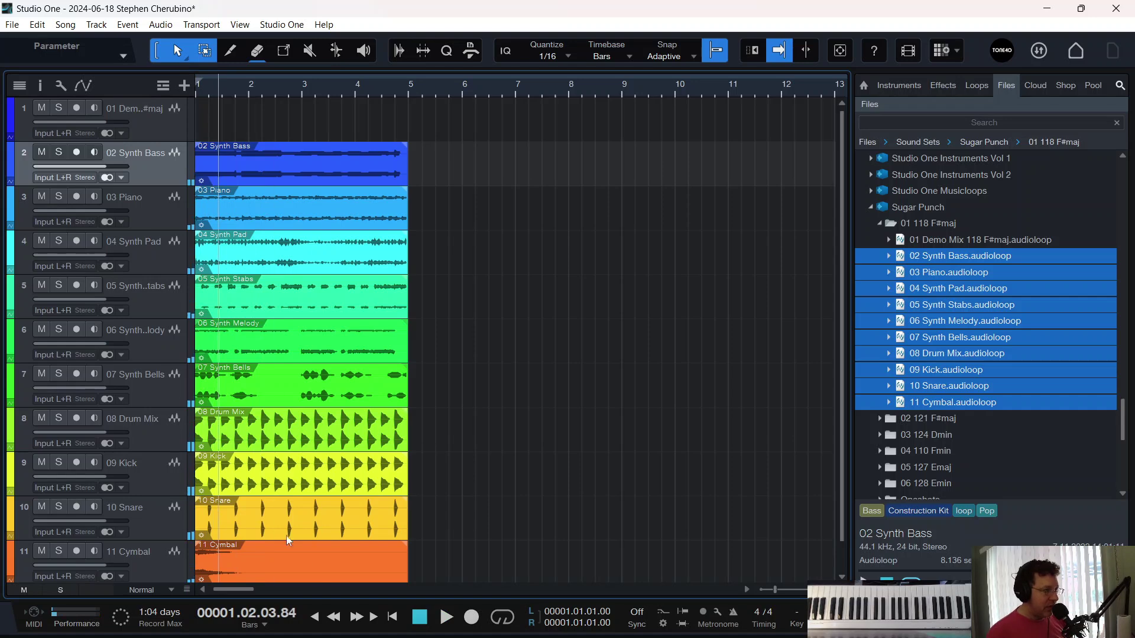
Set the track height to Small and lower the volume of all ten loop tracks to -8.3 dB while playing them back
{"action": "key", "text": "shift+w"}
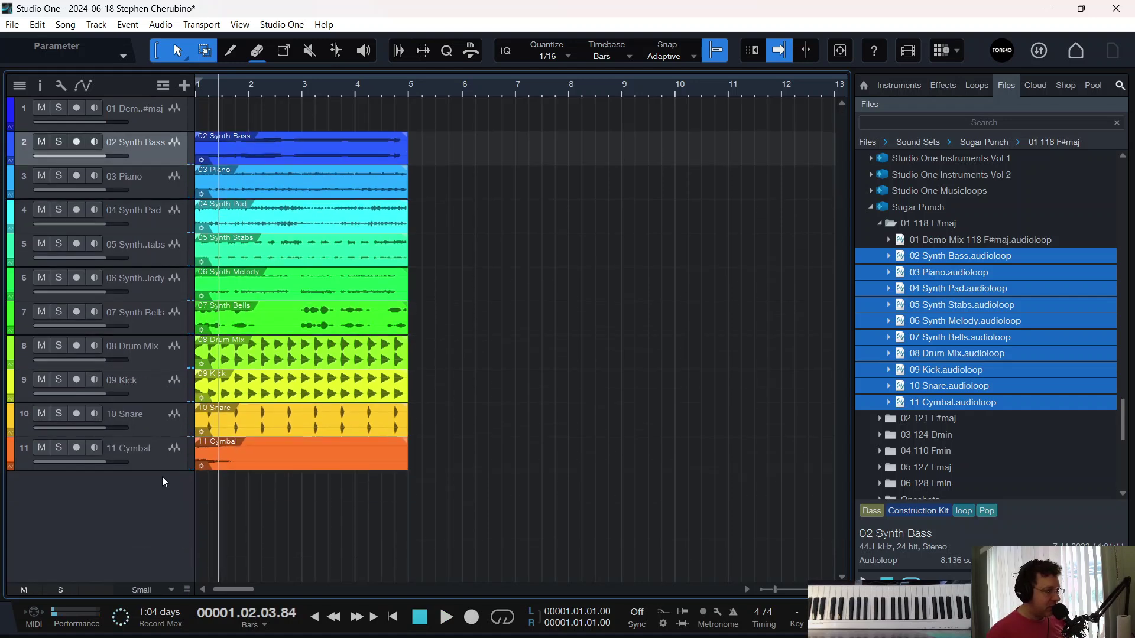
{"action": "left_click_drag", "start_coordinate": [103, 157], "coordinate": [89, 156]}
{"action": "key", "text": "space"}
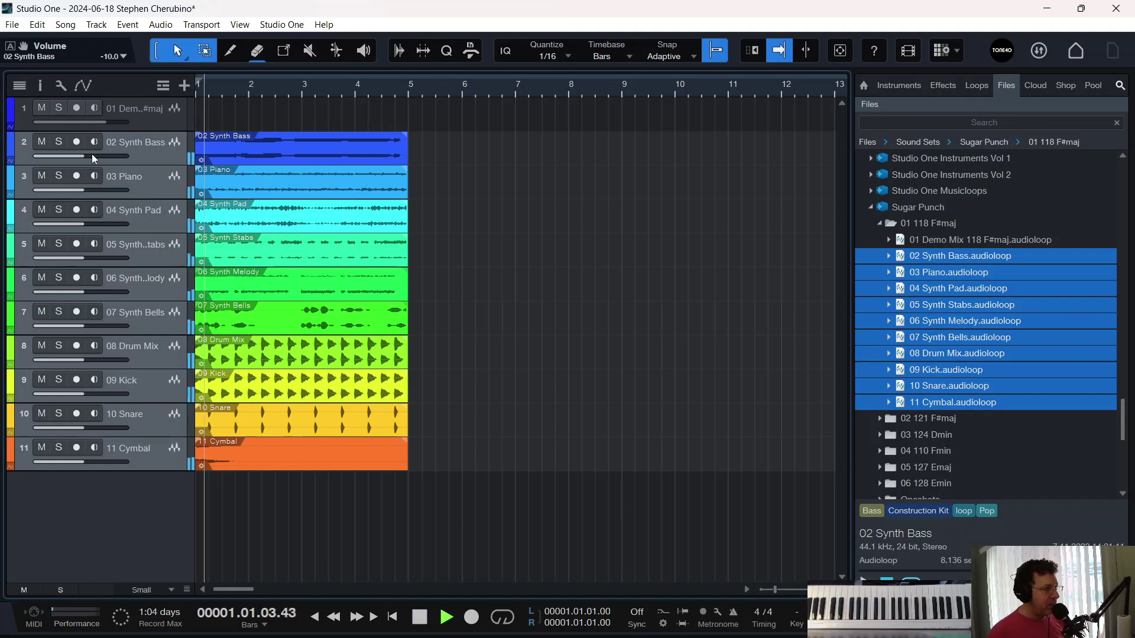
{"action": "left_click_drag", "start_coordinate": [84, 157], "coordinate": [89, 154]}
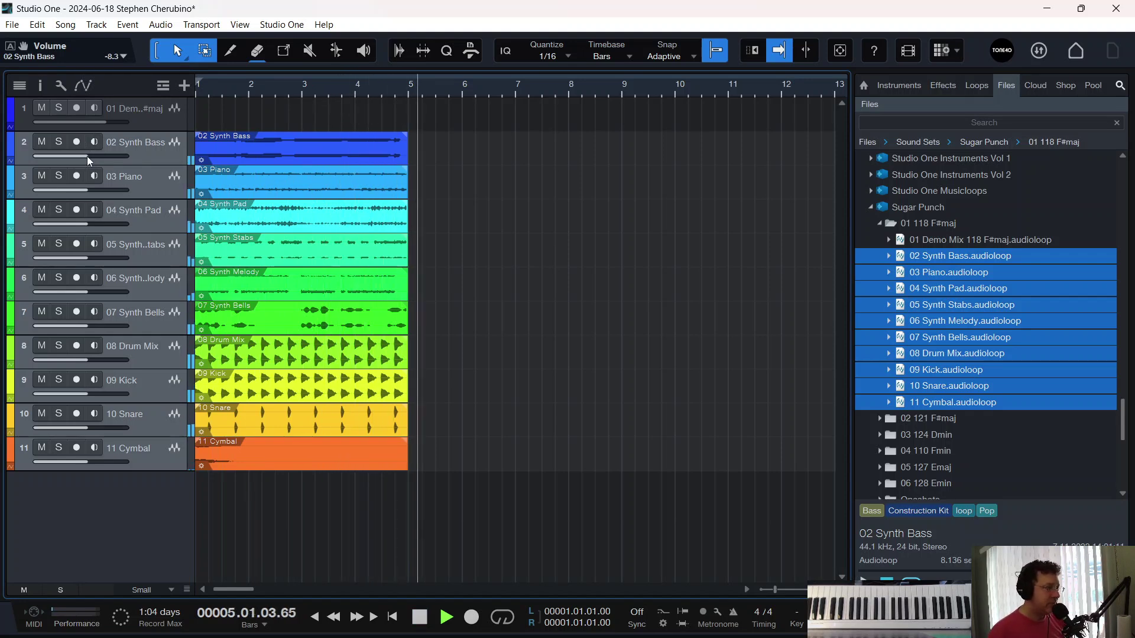
{"action": "key", "text": "space"}
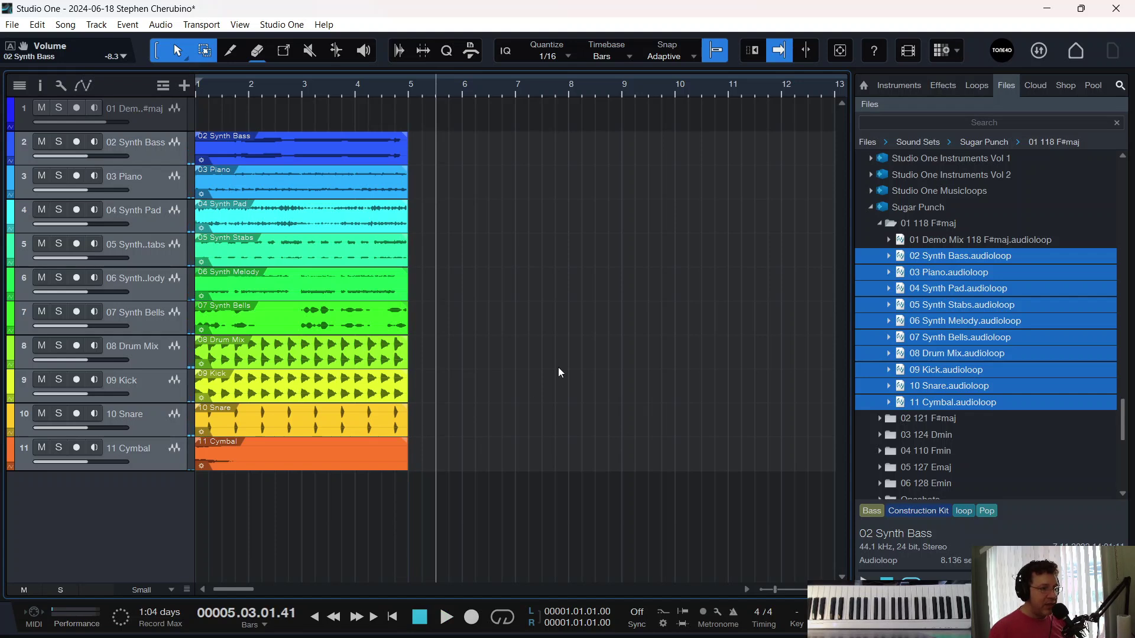
Review the Synth Bass, Piano and Synth Pad source loops in the browser and select the 01 Demo Mix loop
{"action": "left_click", "coordinate": [920, 263]}
{"action": "left_click", "coordinate": [921, 272]}
{"action": "left_click", "coordinate": [920, 285]}
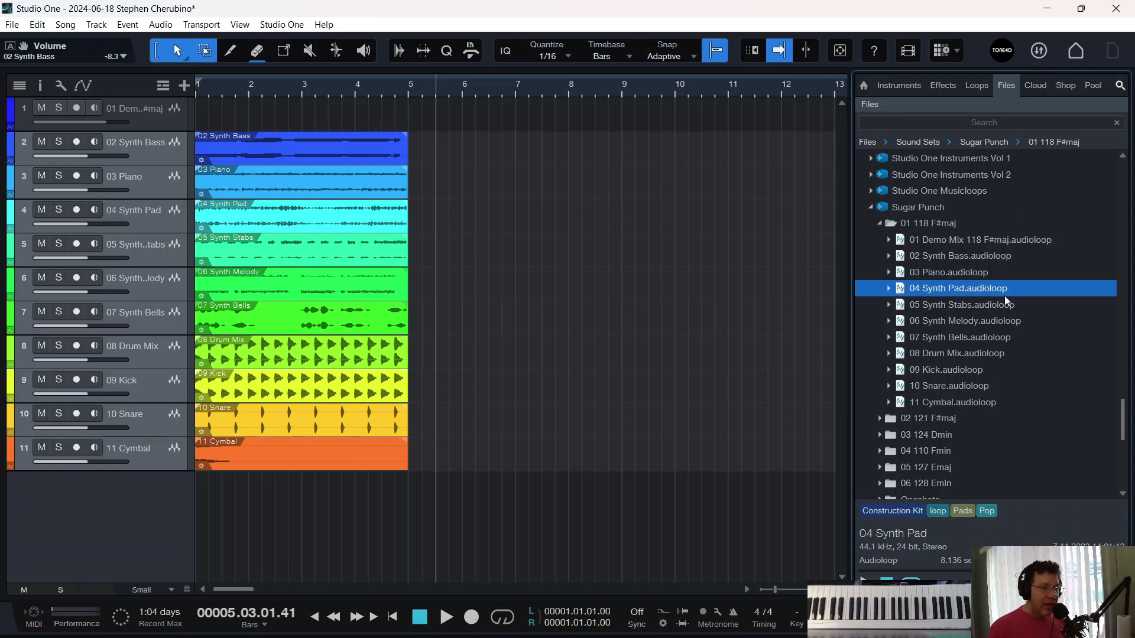
{"action": "left_click", "coordinate": [946, 272]}
{"action": "left_click", "coordinate": [943, 257]}
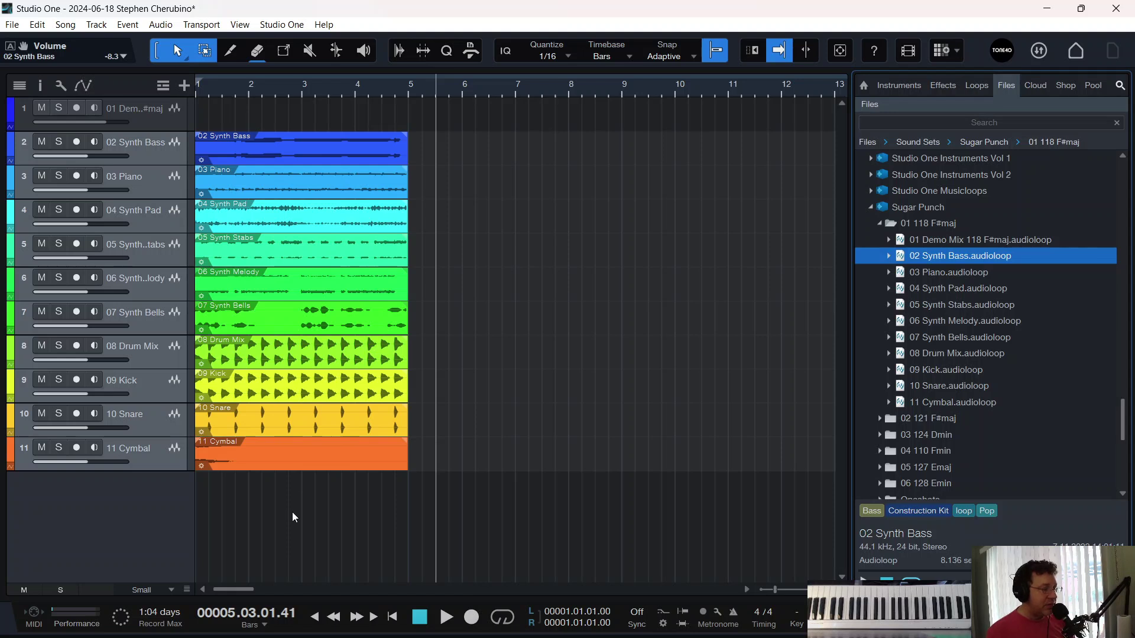
{"action": "left_click", "coordinate": [925, 239]}
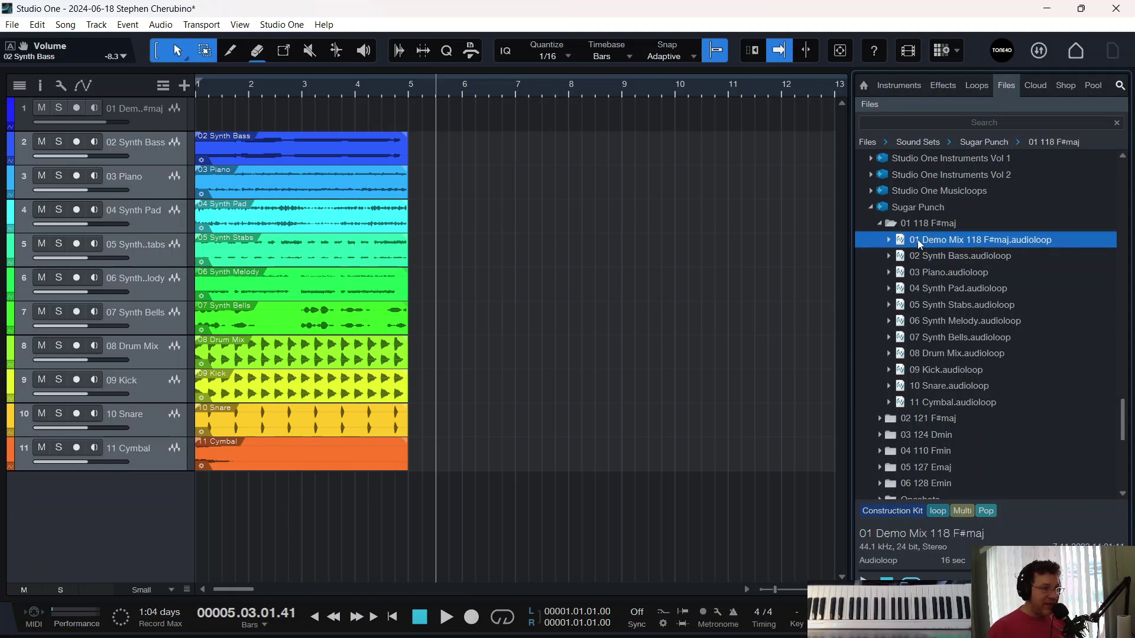
Place the 01 Demo Mix 118 F#maj loop on track 1 at bar 1 and remove the ten tracks from 02 Synth Bass to 11 Cymbal
{"action": "left_click_drag", "start_coordinate": [900, 244], "coordinate": [214, 119]}
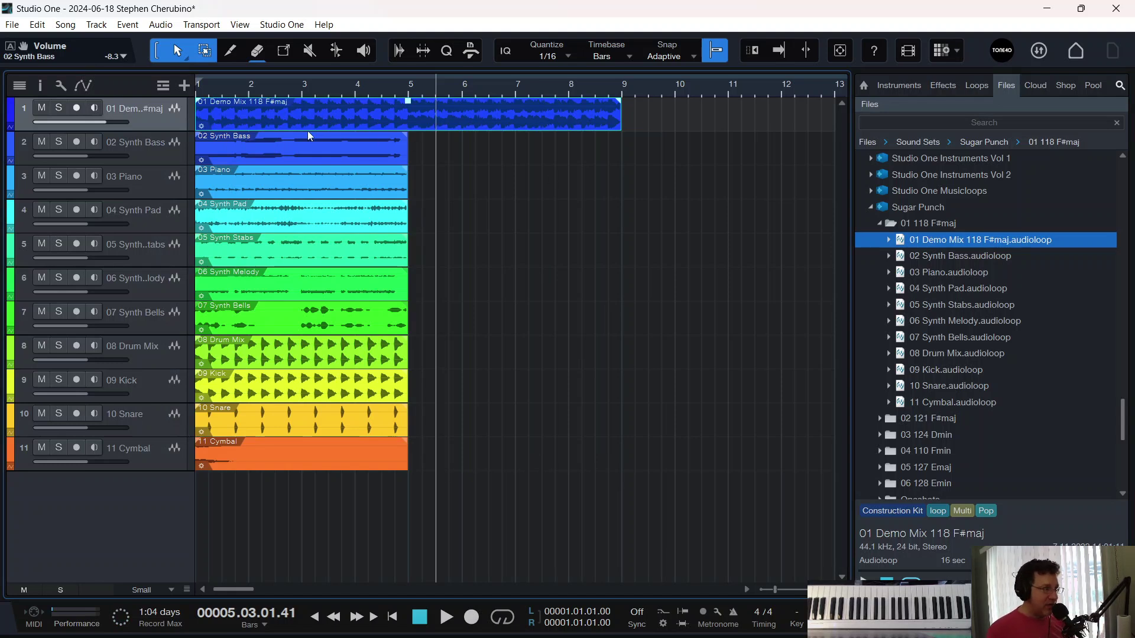
{"action": "left_click", "coordinate": [173, 161]}
{"action": "left_click", "coordinate": [158, 463], "text": "shift"}
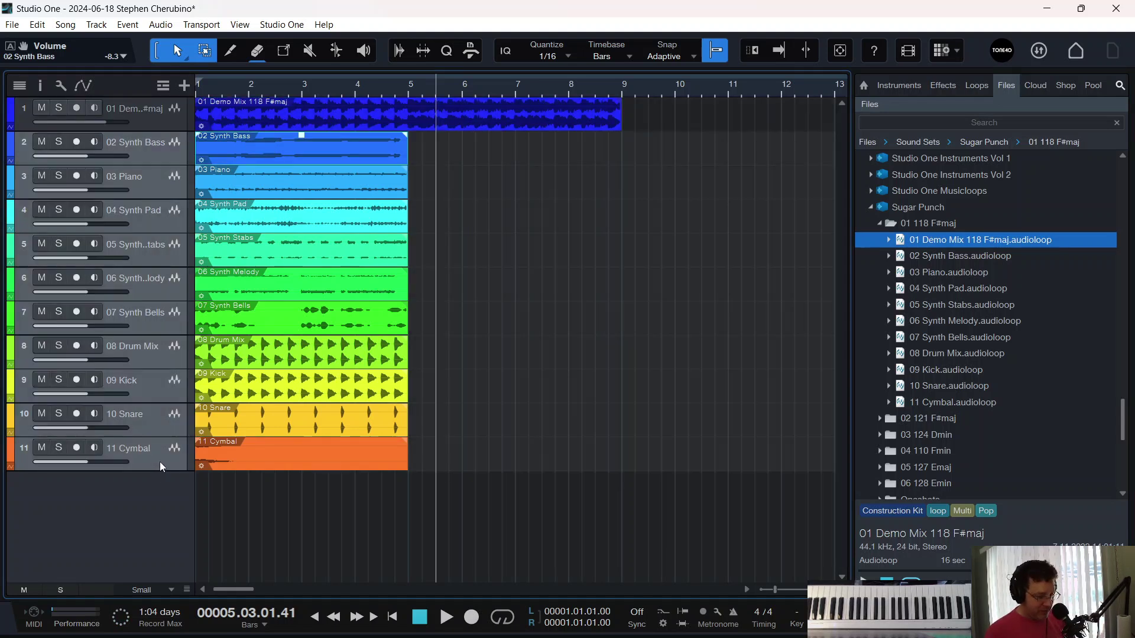
{"action": "key", "text": "Delete"}
{"action": "right_click", "coordinate": [150, 462]}
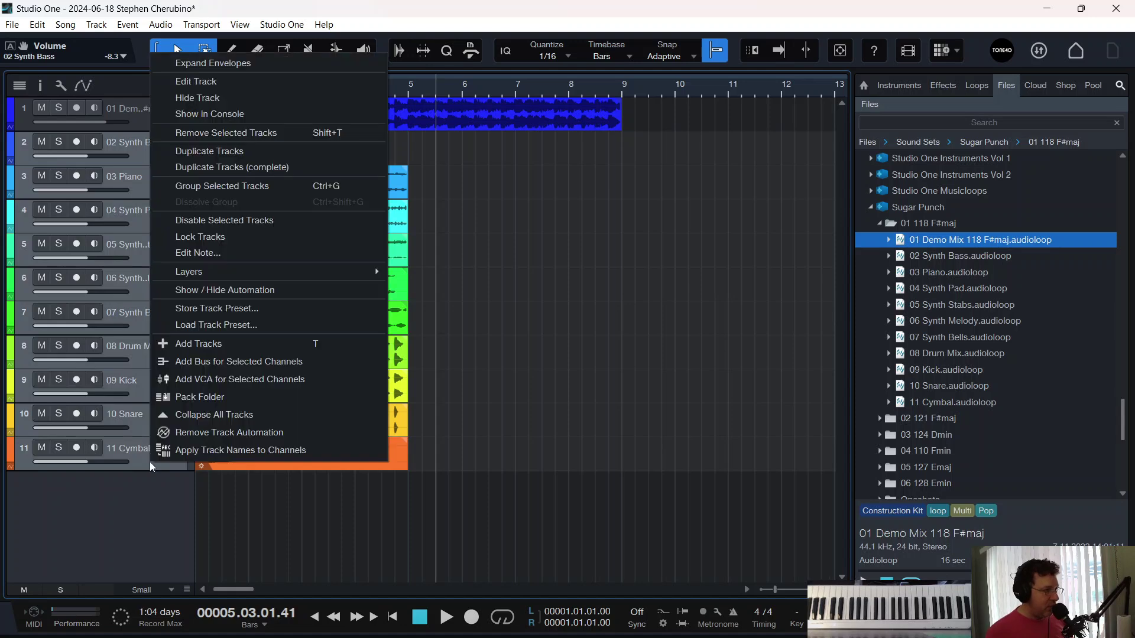
{"action": "left_click", "coordinate": [217, 133]}
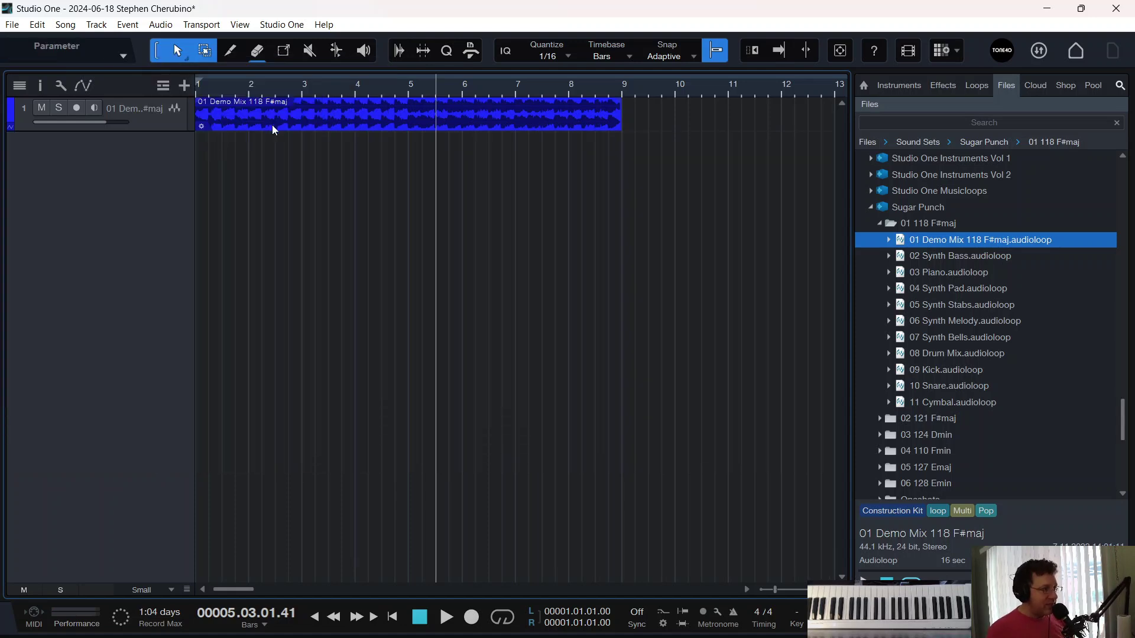
{"action": "left_click", "coordinate": [276, 88]}
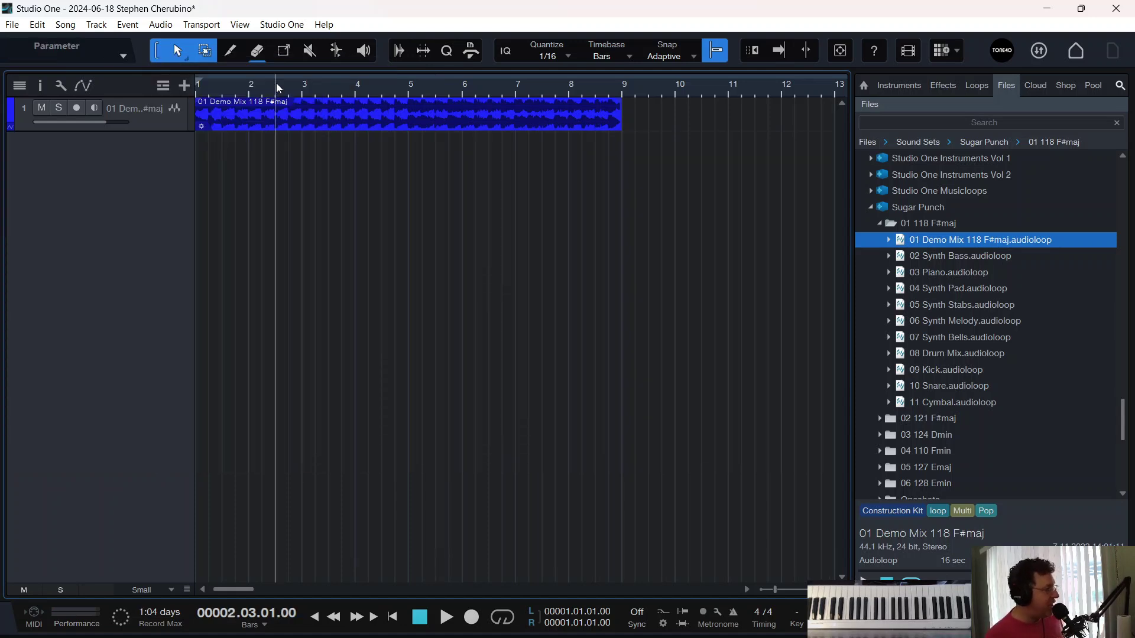
Look through the individual loops of the 01 118 F#maj kit, from 02 Synth Bass to 11 Cymbal
{"action": "left_click", "coordinate": [967, 254]}
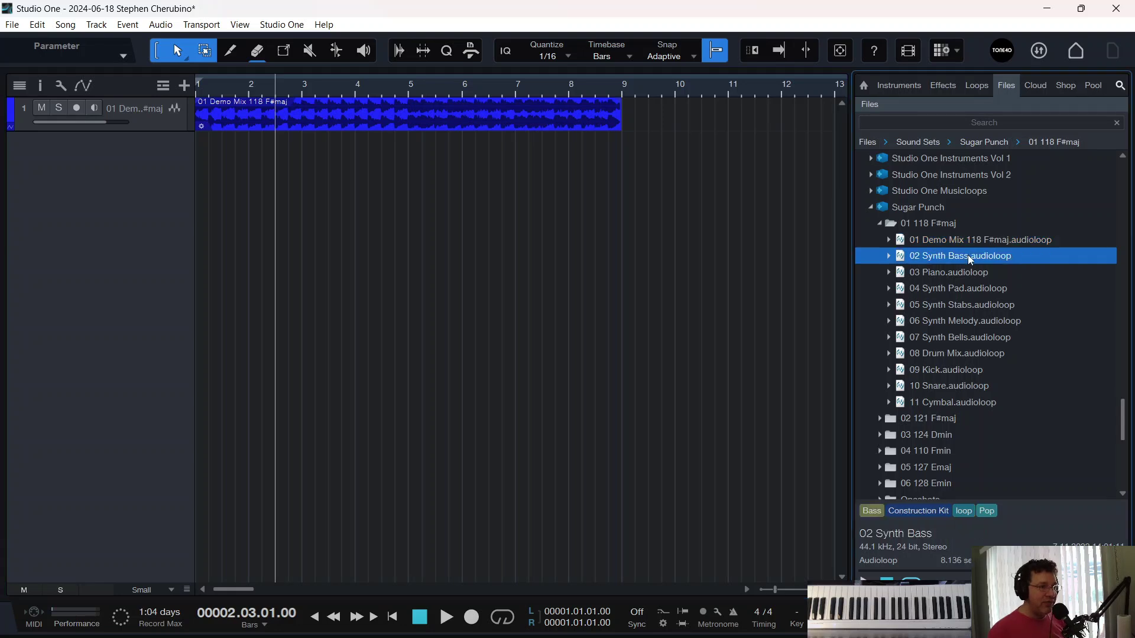
{"action": "left_click", "coordinate": [943, 401]}
{"action": "left_click", "coordinate": [962, 257], "text": "shift"}
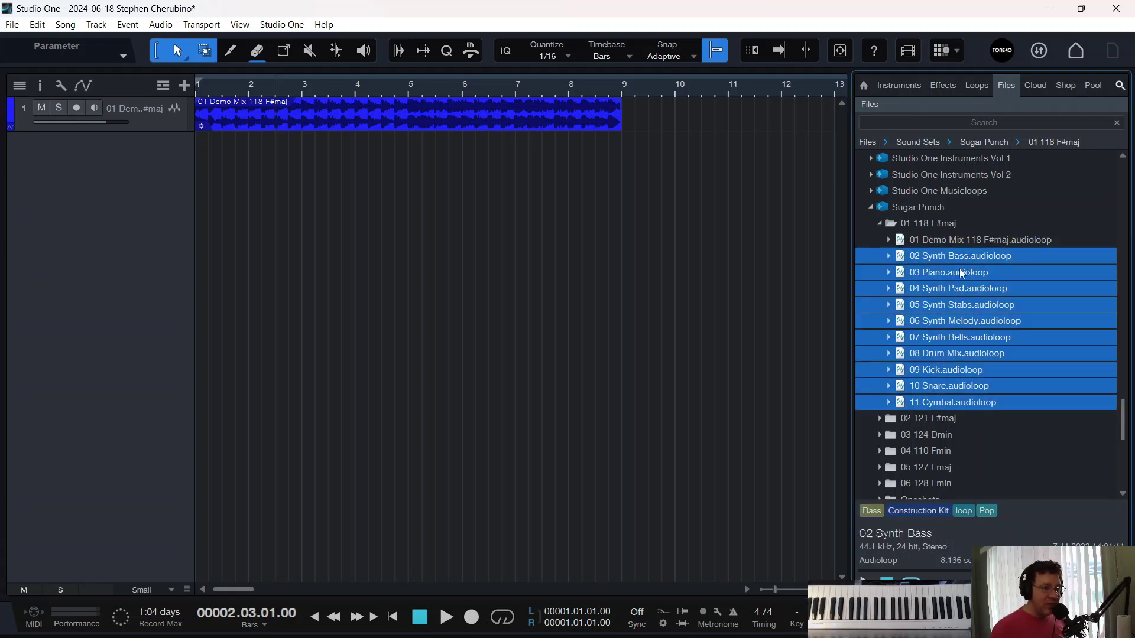
{"action": "left_click", "coordinate": [949, 288]}
{"action": "left_click", "coordinate": [947, 302]}
{"action": "left_click", "coordinate": [941, 326]}
{"action": "left_click", "coordinate": [934, 340]}
{"action": "left_click", "coordinate": [930, 356]}
{"action": "left_click", "coordinate": [929, 371]}
{"action": "left_click", "coordinate": [929, 387]}
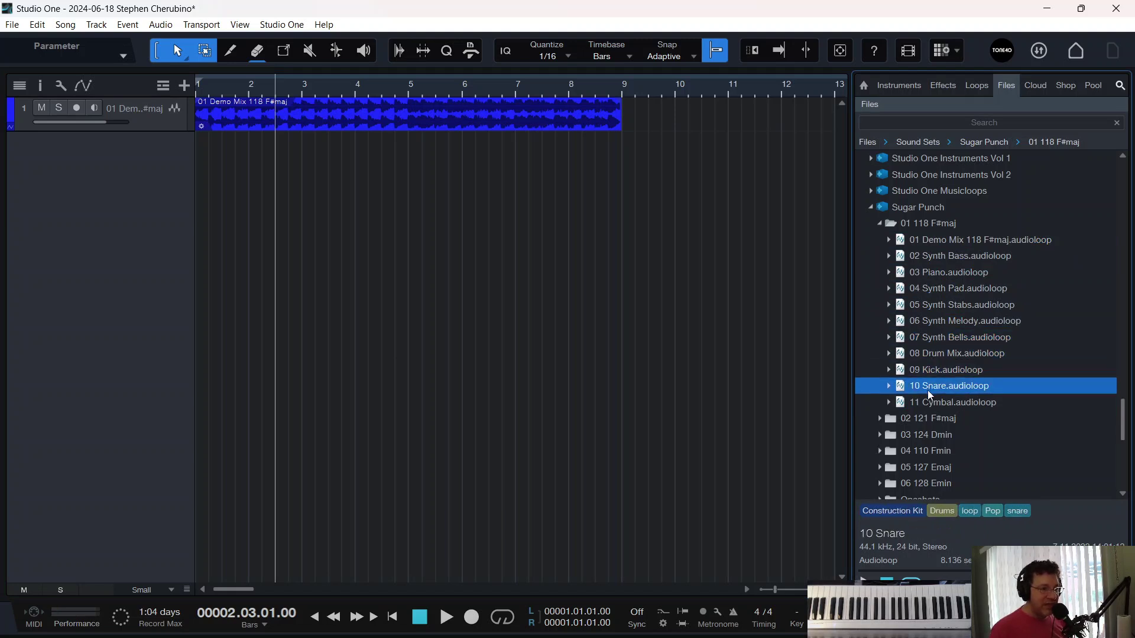
Preview the demo mix loops of the 02 121 F#maj and 03 124 Dmin kits
{"action": "left_click", "coordinate": [881, 224]}
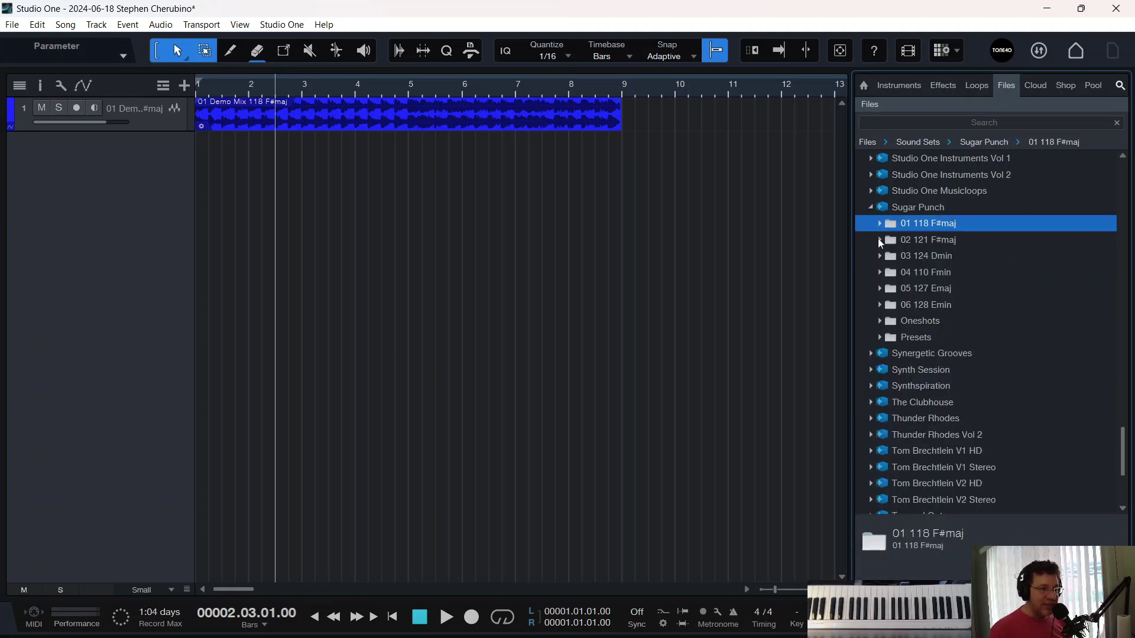
{"action": "left_click", "coordinate": [879, 240]}
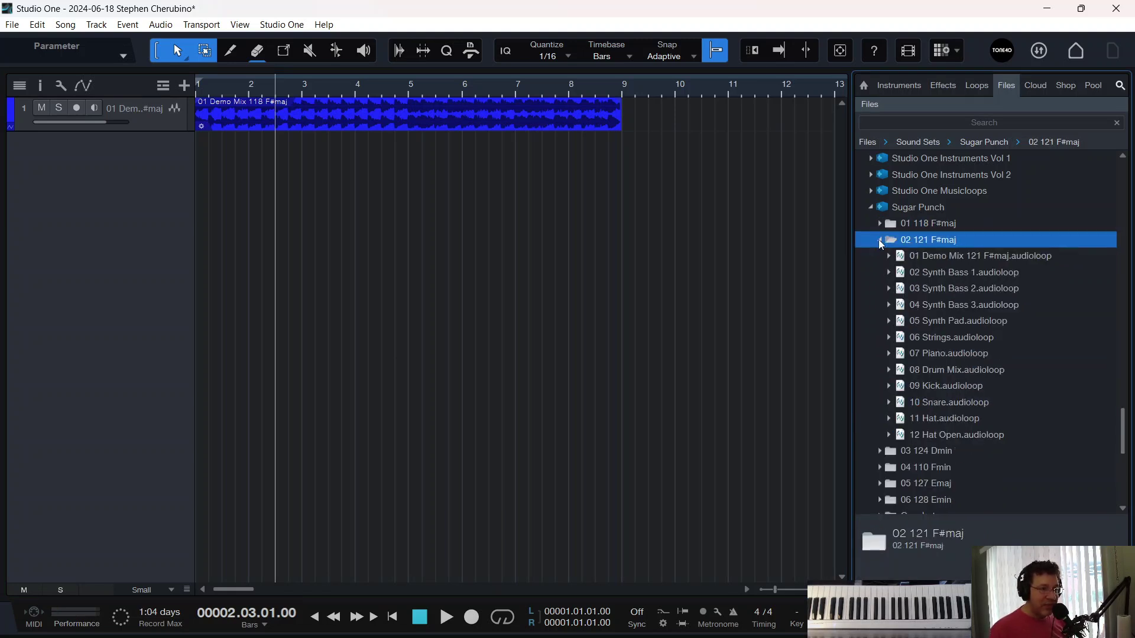
{"action": "left_click", "coordinate": [944, 260]}
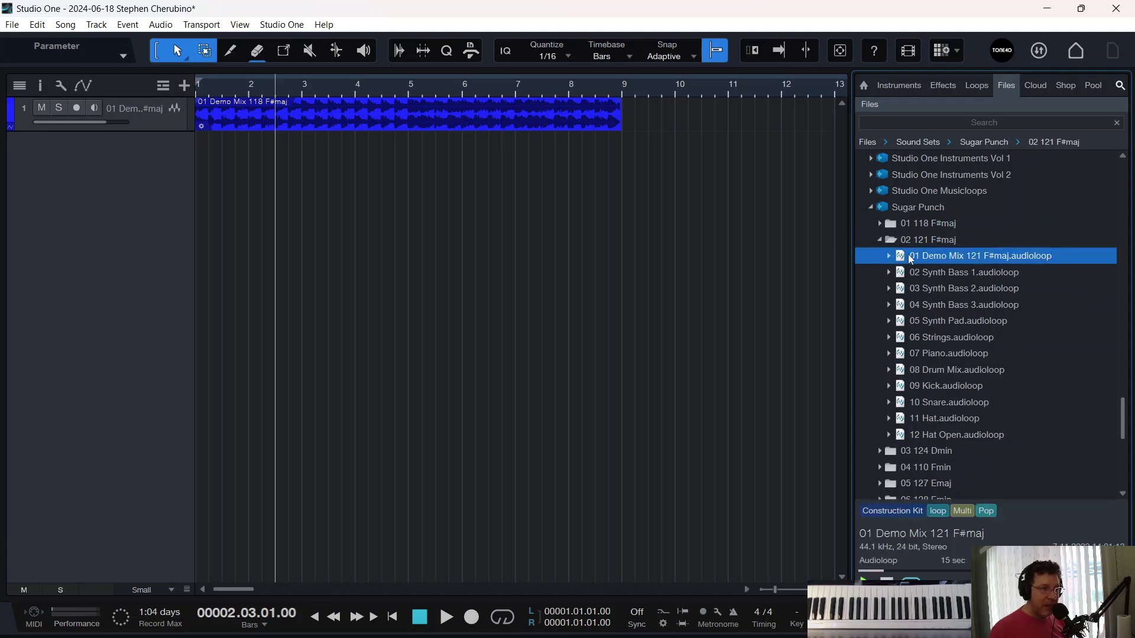
{"action": "left_click", "coordinate": [879, 241]}
{"action": "left_click", "coordinate": [879, 255]}
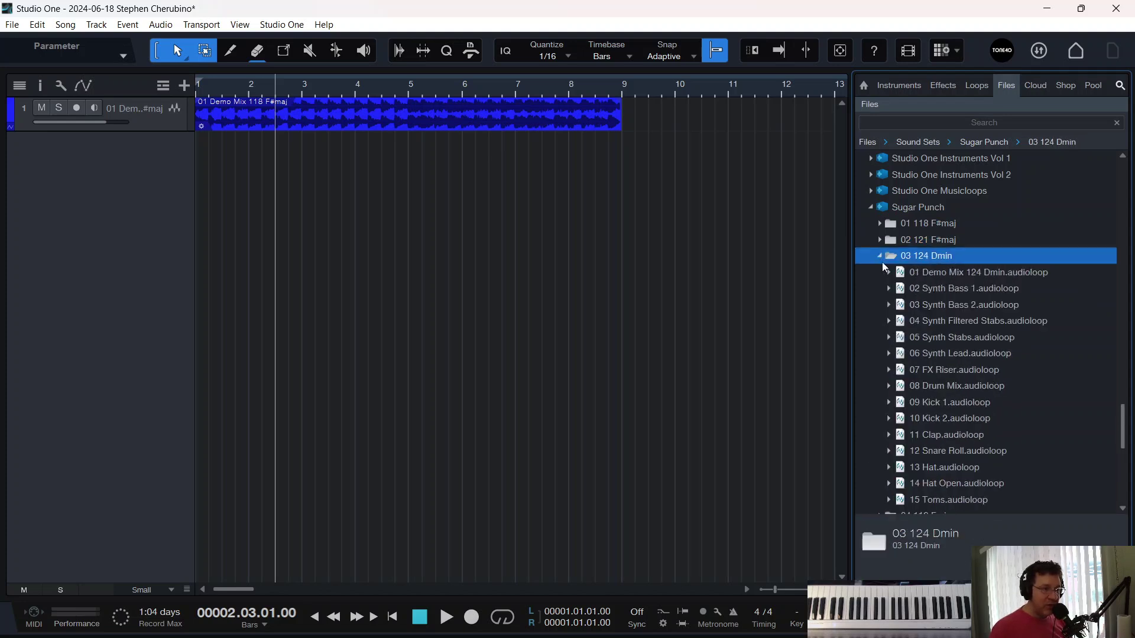
{"action": "left_click", "coordinate": [922, 272]}
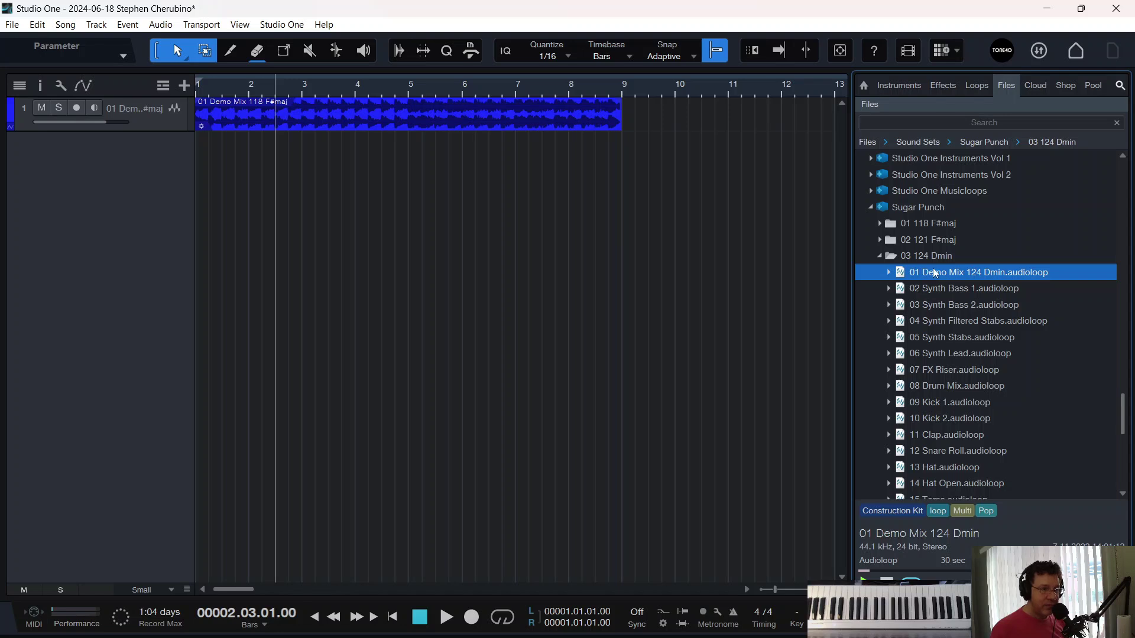
Browse the 04 110 Fmin kit, checking its demo mix and its individual loops from 02 Synth Bass to 12 Ride
{"action": "left_click", "coordinate": [880, 256]}
{"action": "left_click", "coordinate": [880, 272]}
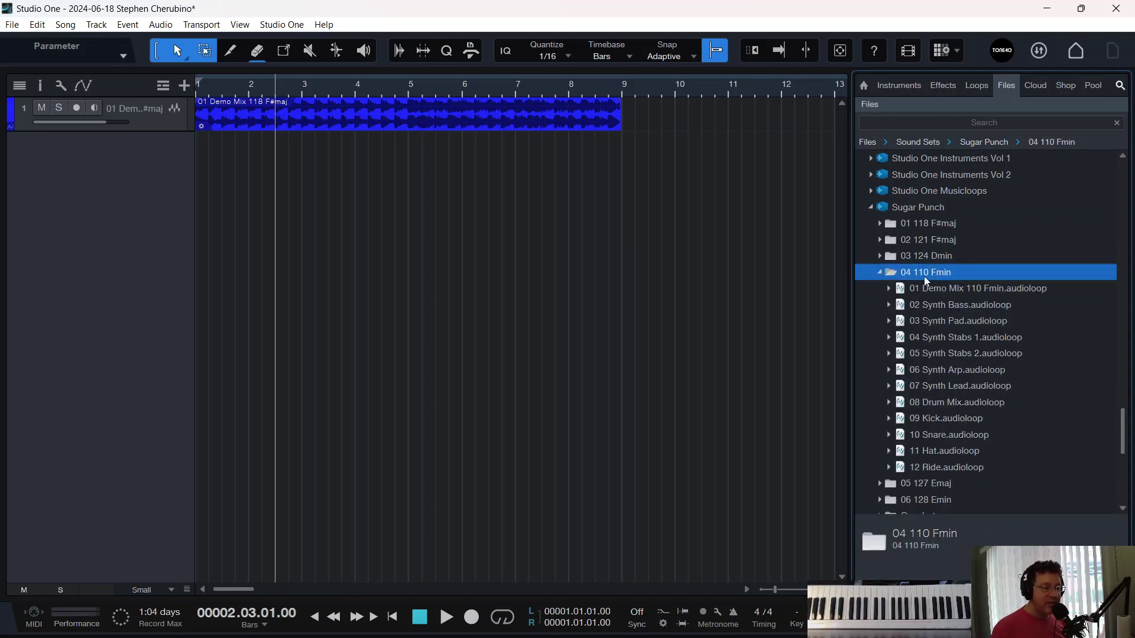
{"action": "left_click", "coordinate": [946, 304]}
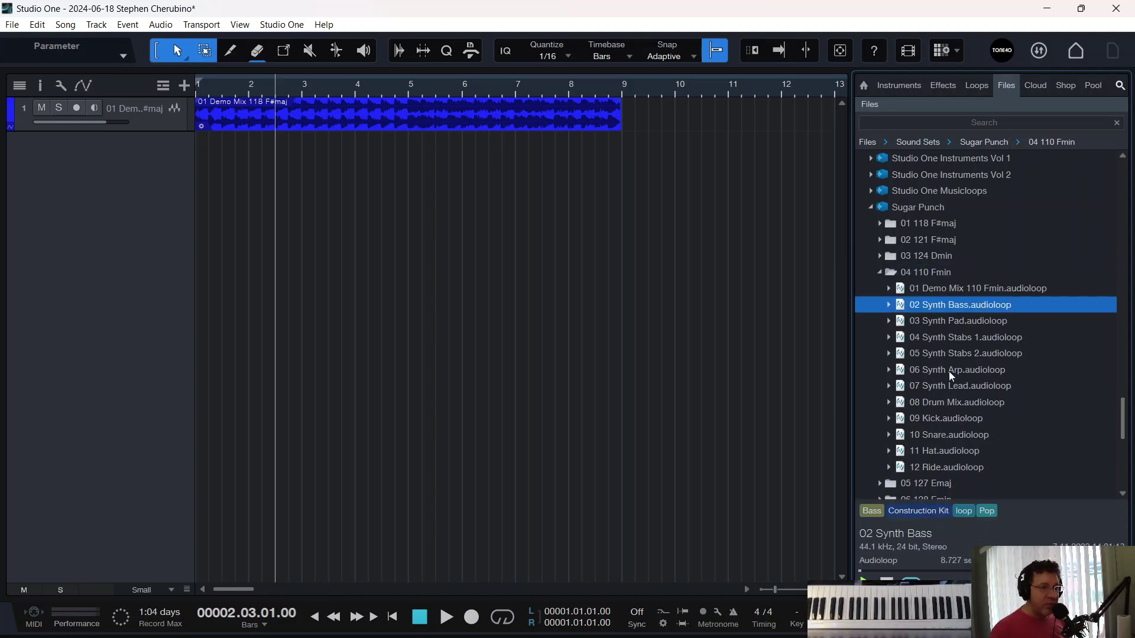
{"action": "left_click", "coordinate": [940, 467], "text": "shift"}
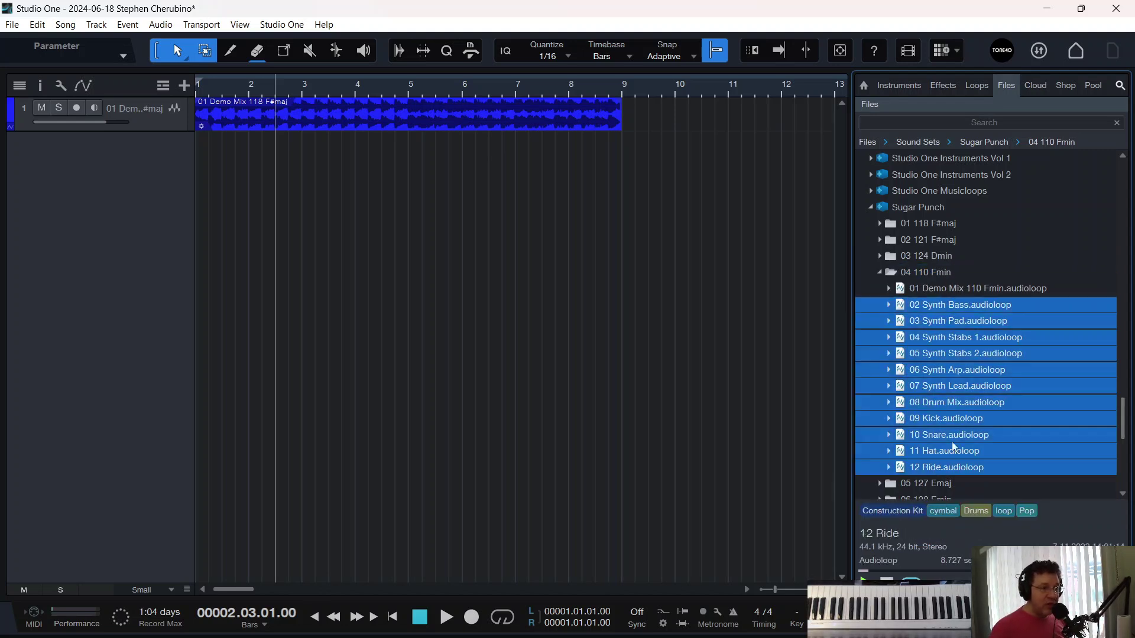
{"action": "left_click", "coordinate": [944, 320]}
{"action": "left_click", "coordinate": [938, 305]}
{"action": "left_click", "coordinate": [931, 320]}
{"action": "left_click", "coordinate": [929, 337]}
{"action": "left_click", "coordinate": [927, 355]}
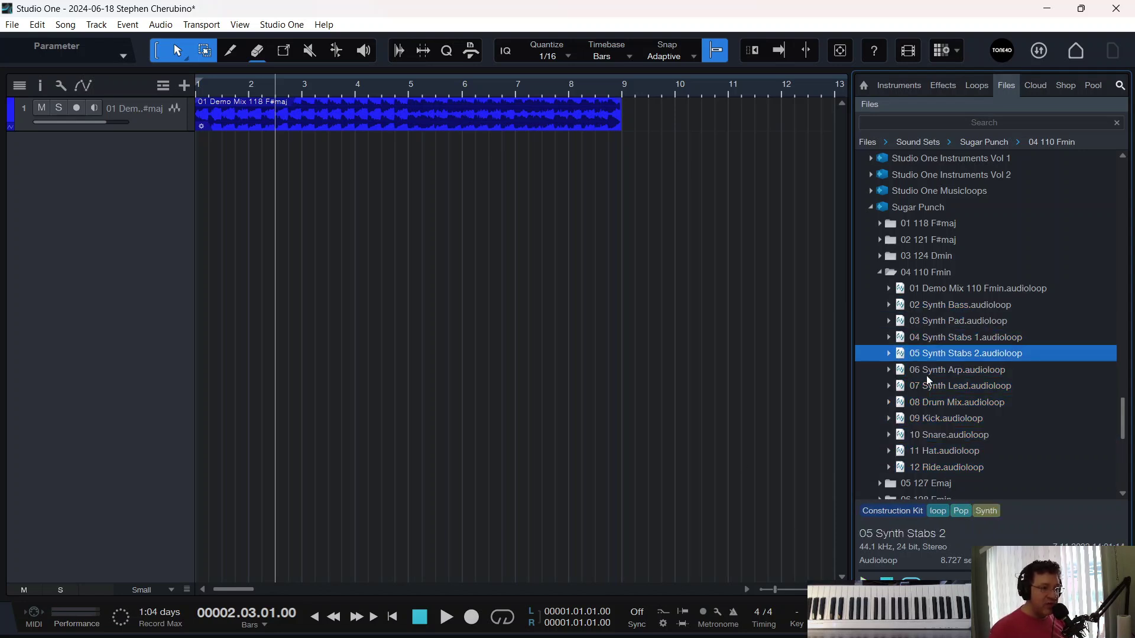
{"action": "left_click", "coordinate": [927, 372]}
{"action": "left_click", "coordinate": [938, 290]}
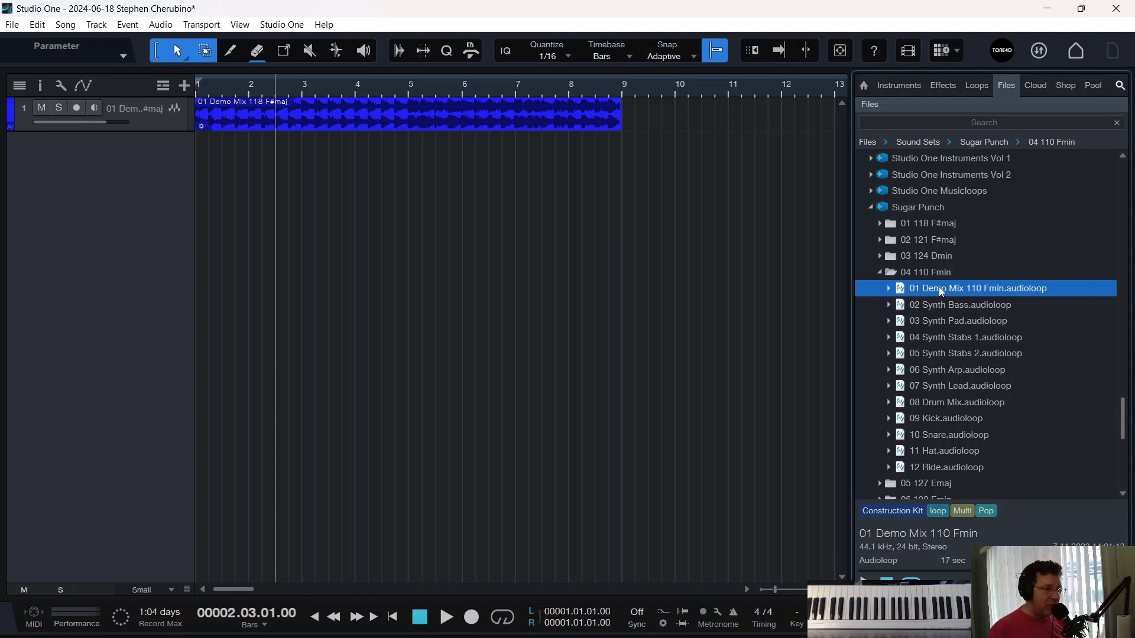
{"action": "left_click", "coordinate": [950, 306]}
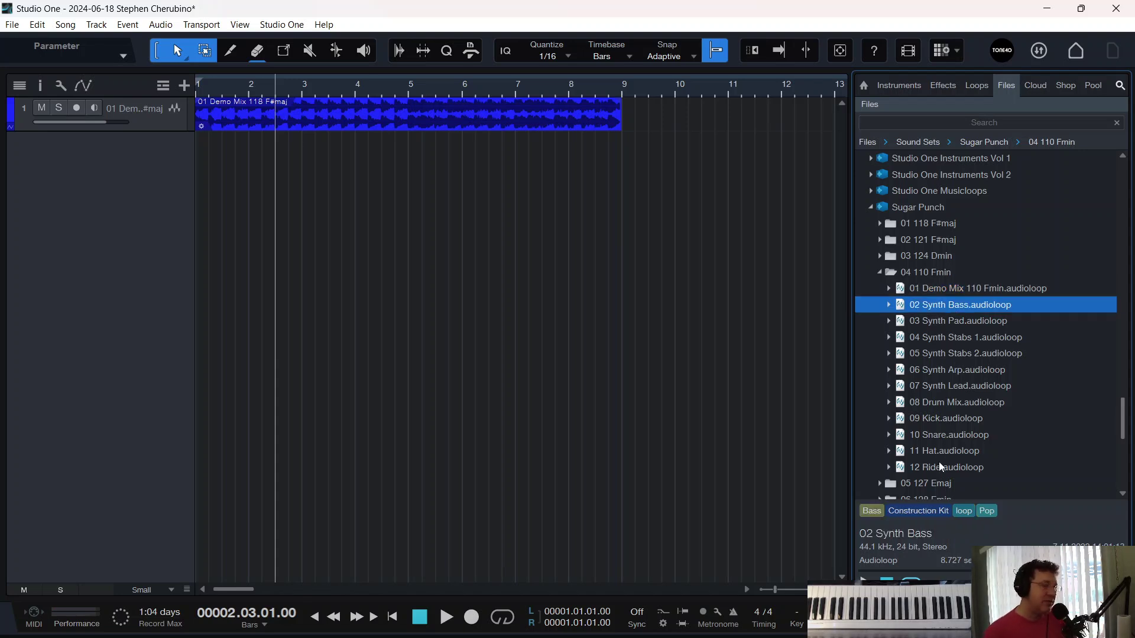
Delete the demo mix event and place the 04 110 Fmin loops 02 Synth Bass through 12 Ride on separate new tracks at bar 1
{"action": "left_click", "coordinate": [571, 111]}
{"action": "key", "text": "Delete"}
{"action": "left_click", "coordinate": [916, 321]}
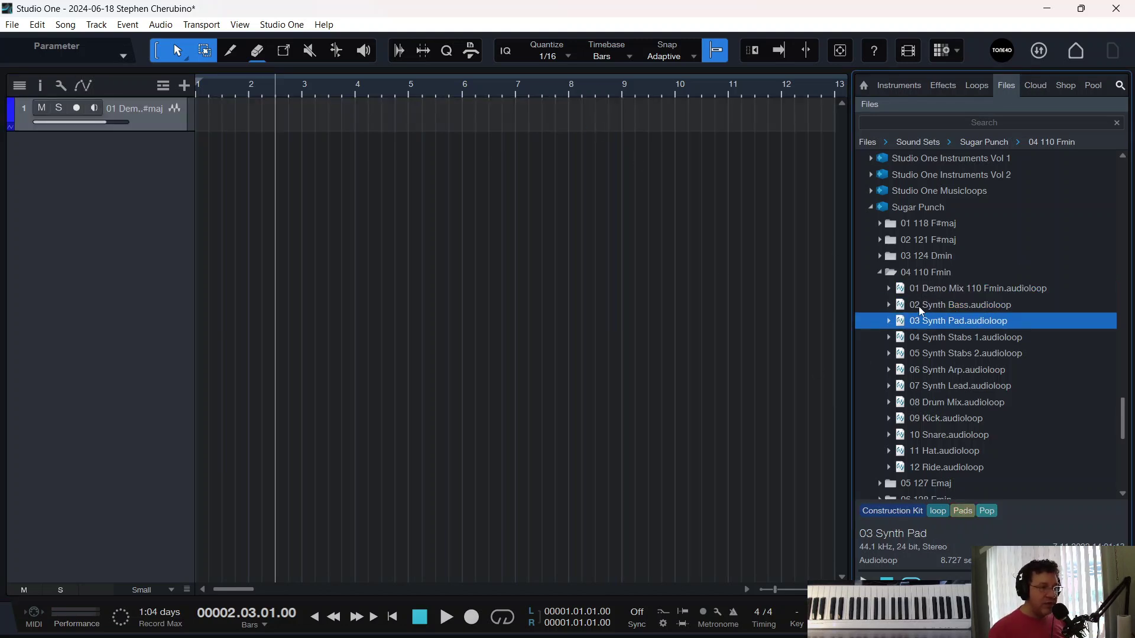
{"action": "left_click", "coordinate": [914, 300]}
{"action": "left_click", "coordinate": [926, 470], "text": "shift"}
{"action": "left_click_drag", "start_coordinate": [903, 310], "coordinate": [263, 197]}
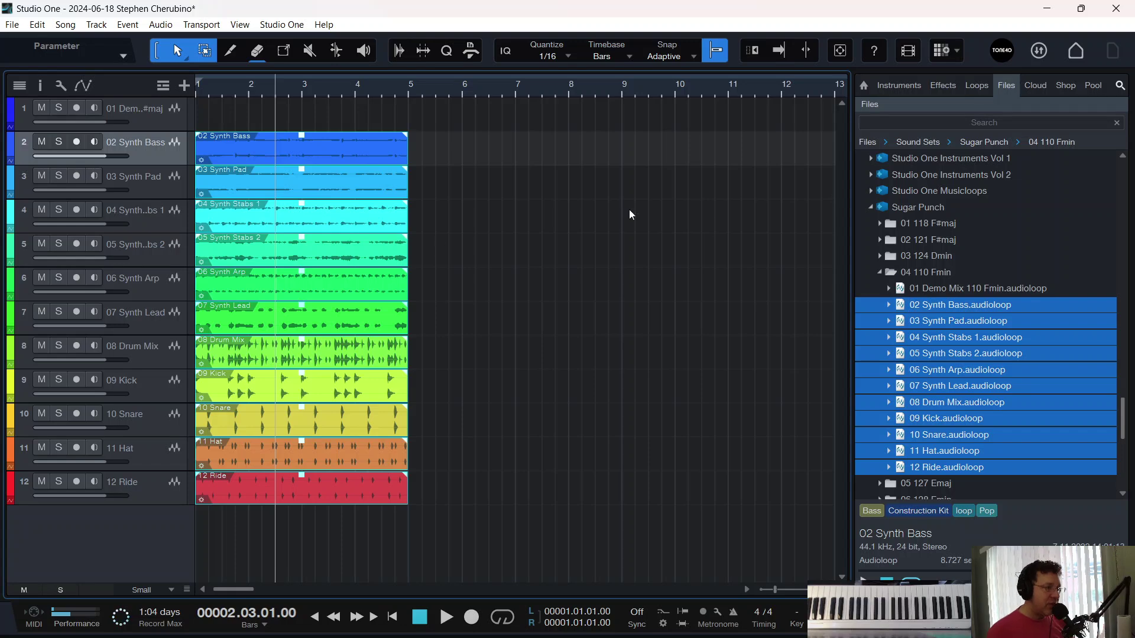
Remove all the Fmin loop tracks and the empty demo mix track from the song
{"action": "right_click", "coordinate": [161, 153]}
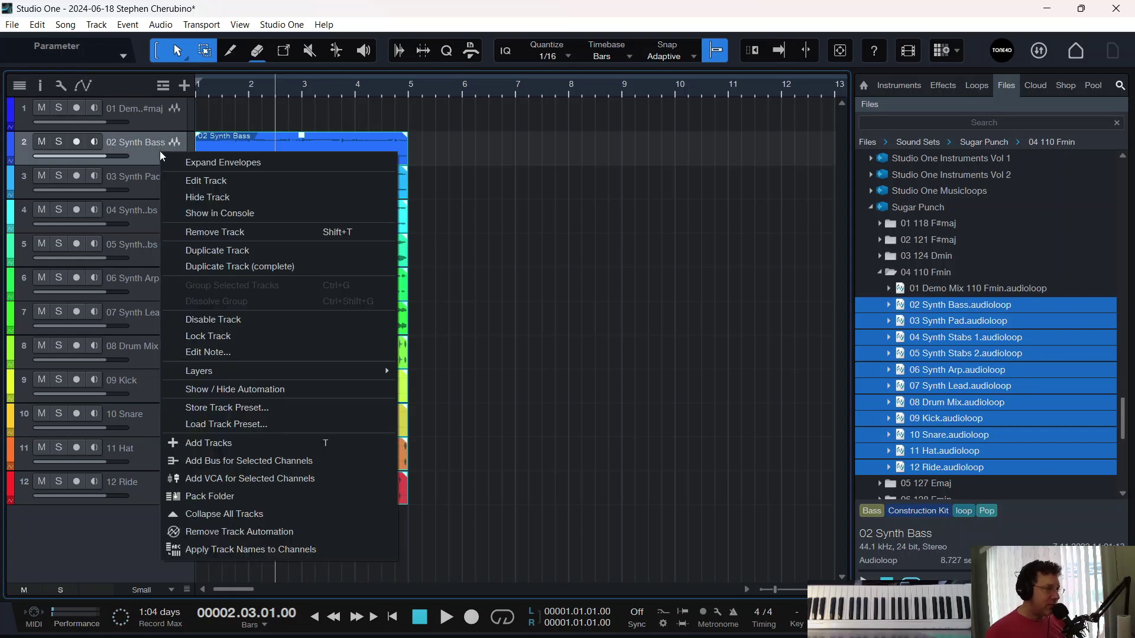
{"action": "left_click", "coordinate": [214, 229]}
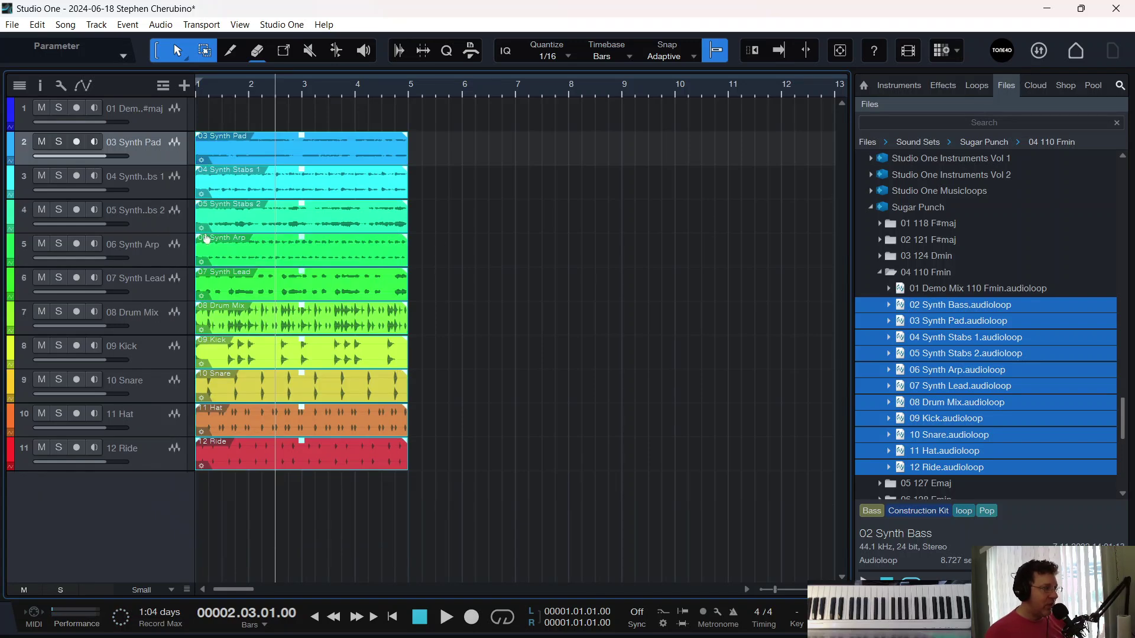
{"action": "left_click", "coordinate": [157, 459], "text": "shift"}
{"action": "right_click", "coordinate": [158, 458]}
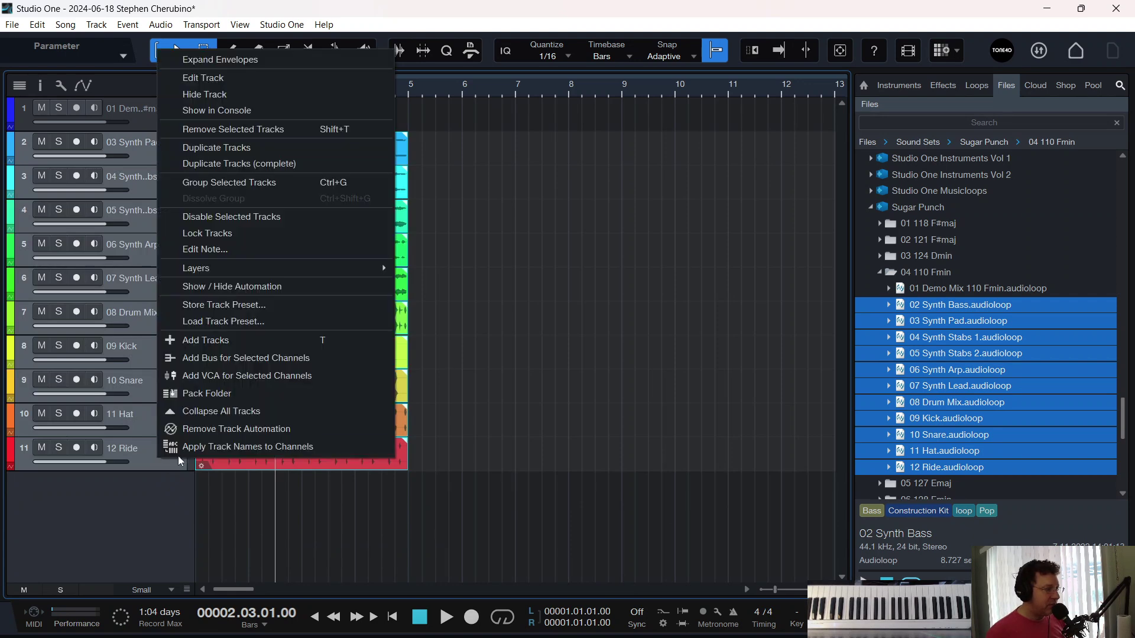
{"action": "left_click", "coordinate": [240, 129]}
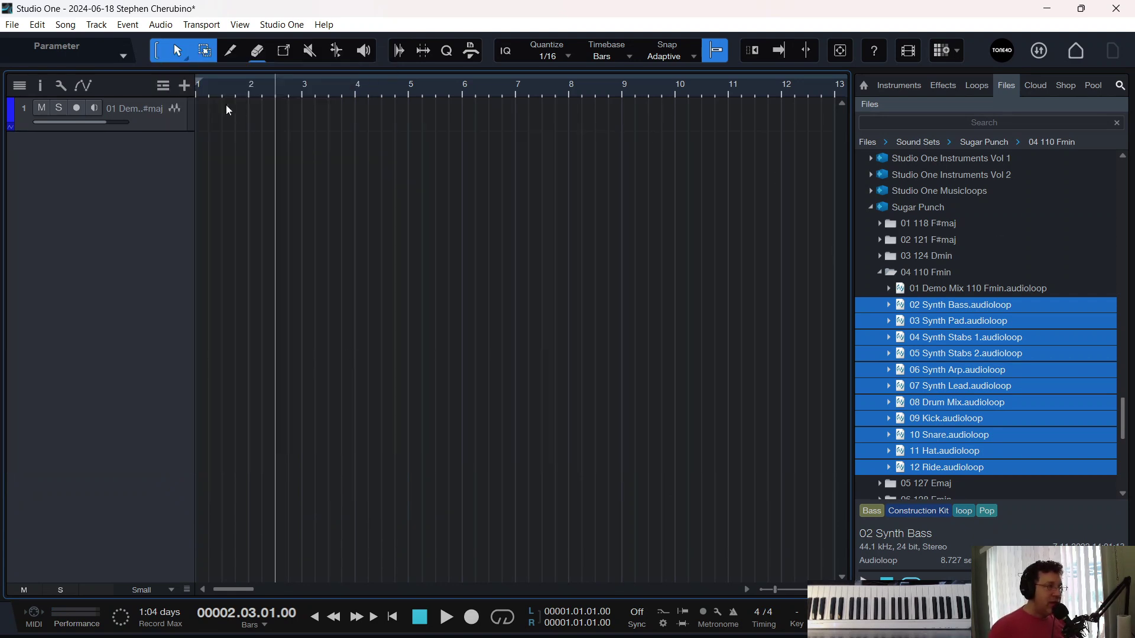
{"action": "right_click", "coordinate": [178, 125]}
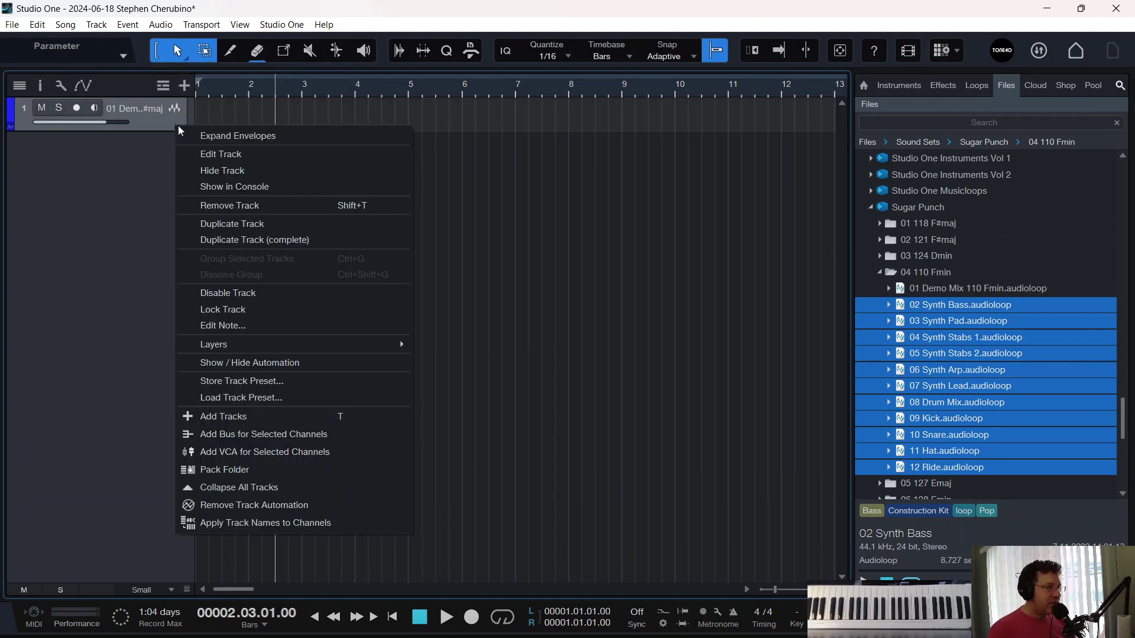
{"action": "left_click", "coordinate": [223, 210]}
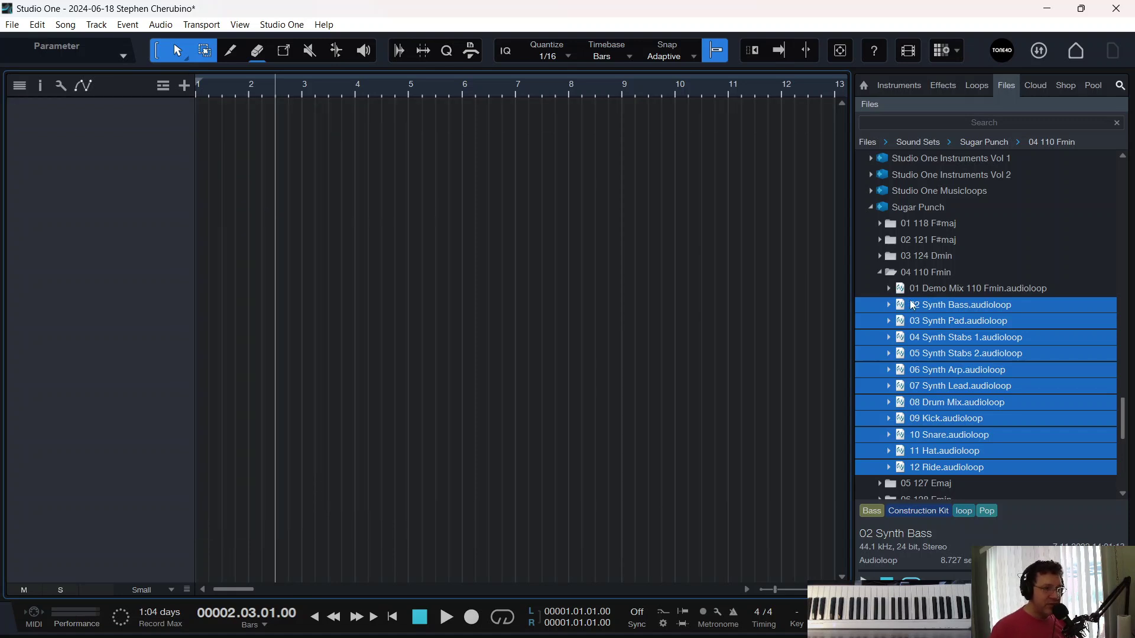
Place the 09 Kick loop from the 01 118 F#maj kit on a new track at bar 1
{"action": "left_click", "coordinate": [879, 271]}
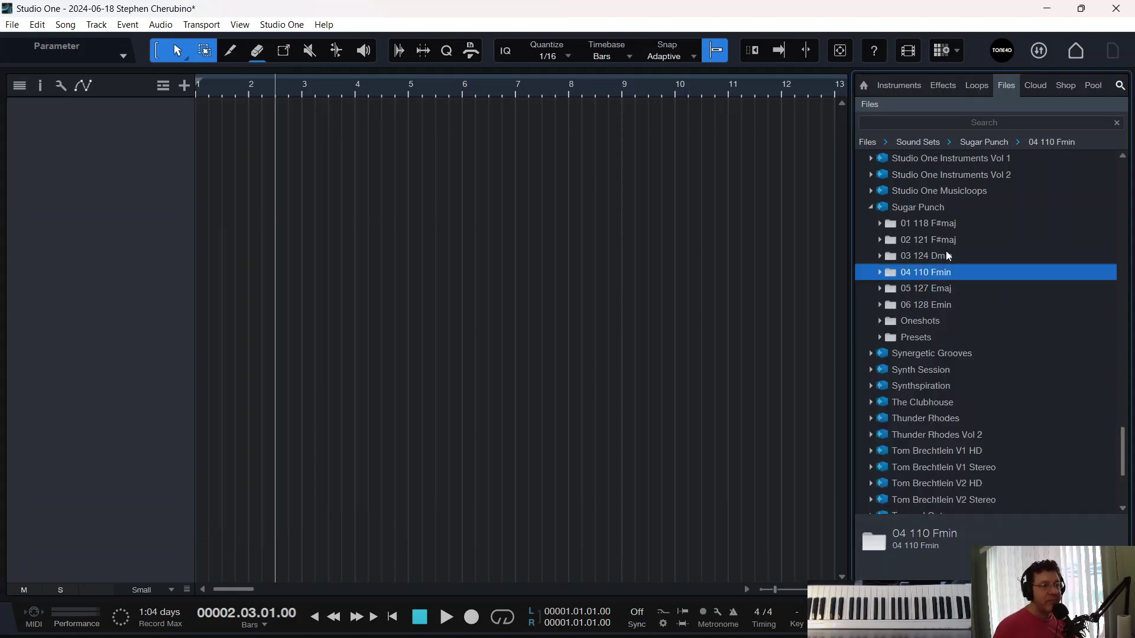
{"action": "left_click", "coordinate": [880, 225]}
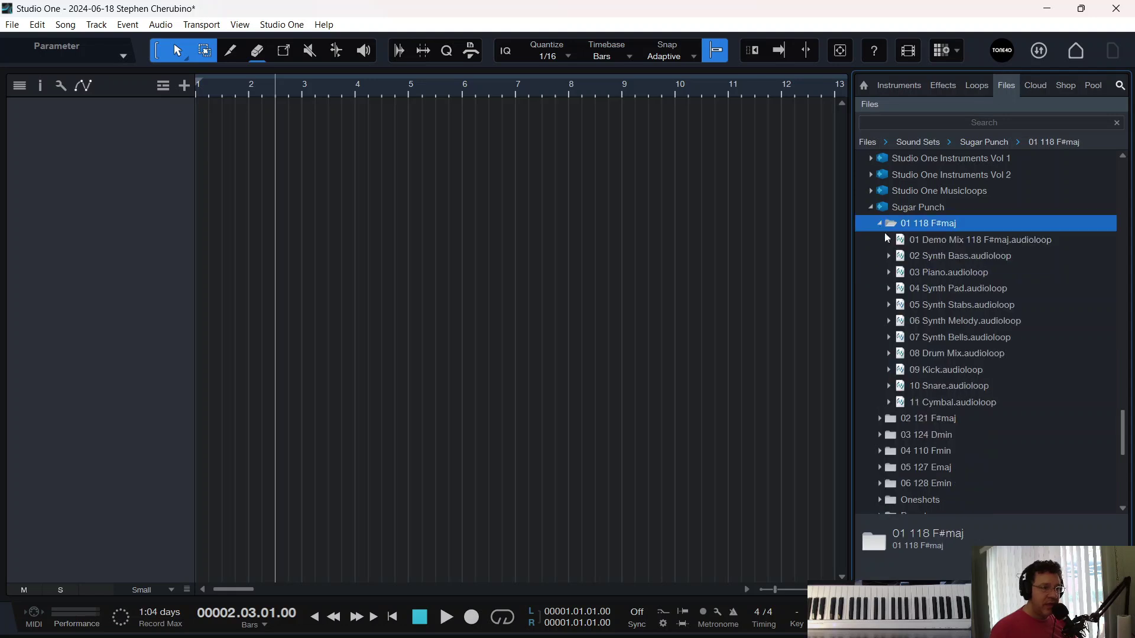
{"action": "left_click_drag", "start_coordinate": [933, 367], "coordinate": [190, 121]}
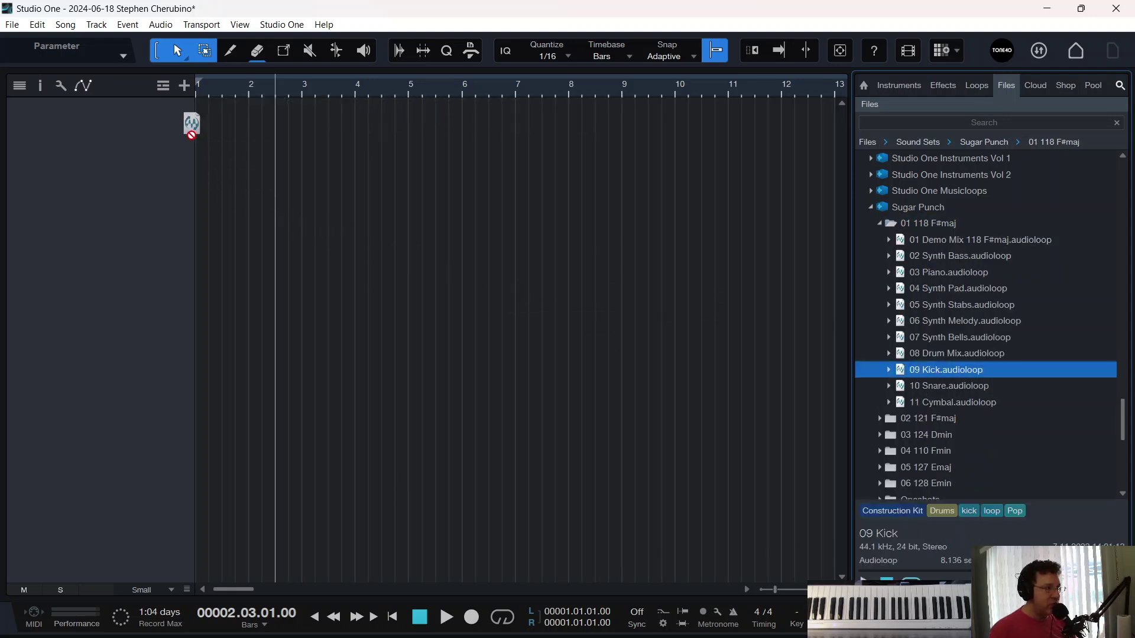
{"action": "left_click_drag", "start_coordinate": [931, 356], "coordinate": [230, 164]}
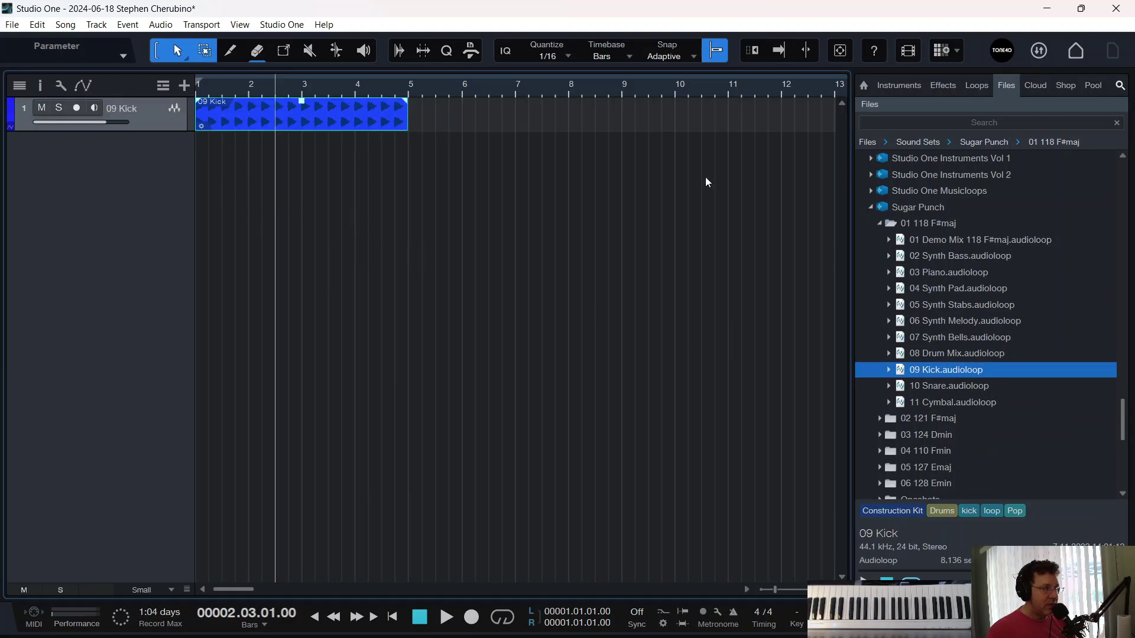
Add the 10 Snare and 11 Hat loops from the 02 121 F#maj kit on separate new tracks at bar 1
{"action": "left_click", "coordinate": [880, 223]}
{"action": "left_click", "coordinate": [878, 240]}
{"action": "left_click_drag", "start_coordinate": [933, 401], "coordinate": [225, 205]}
{"action": "left_click_drag", "start_coordinate": [929, 418], "coordinate": [214, 219]}
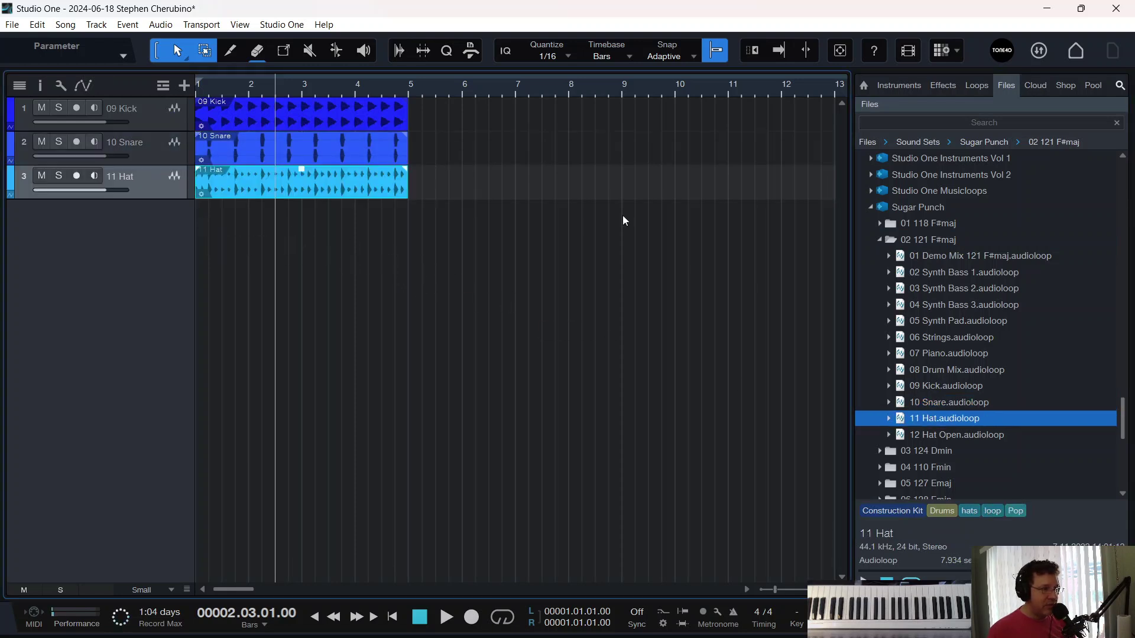
Add the 11 Clap loop from the 03 124 Dmin kit on a new track at bar 1 and shorten it to end at bar 5
{"action": "left_click", "coordinate": [880, 239]}
{"action": "left_click", "coordinate": [877, 258]}
{"action": "scroll", "coordinate": [946, 379], "scroll_direction": "down", "scroll_amount": 1}
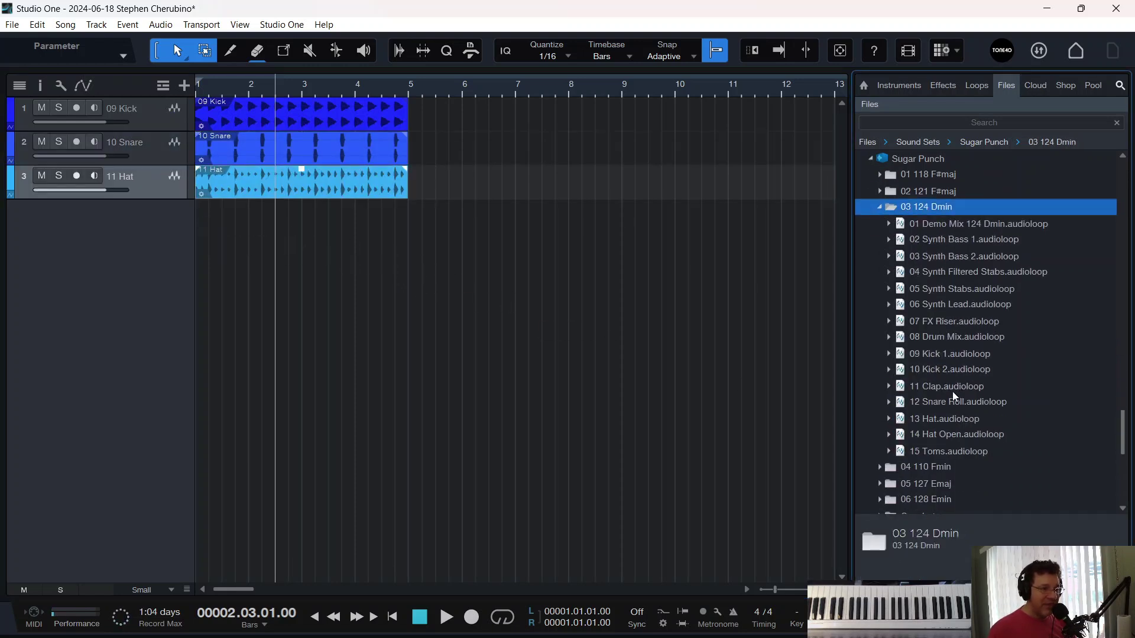
{"action": "left_click_drag", "start_coordinate": [937, 388], "coordinate": [203, 231]}
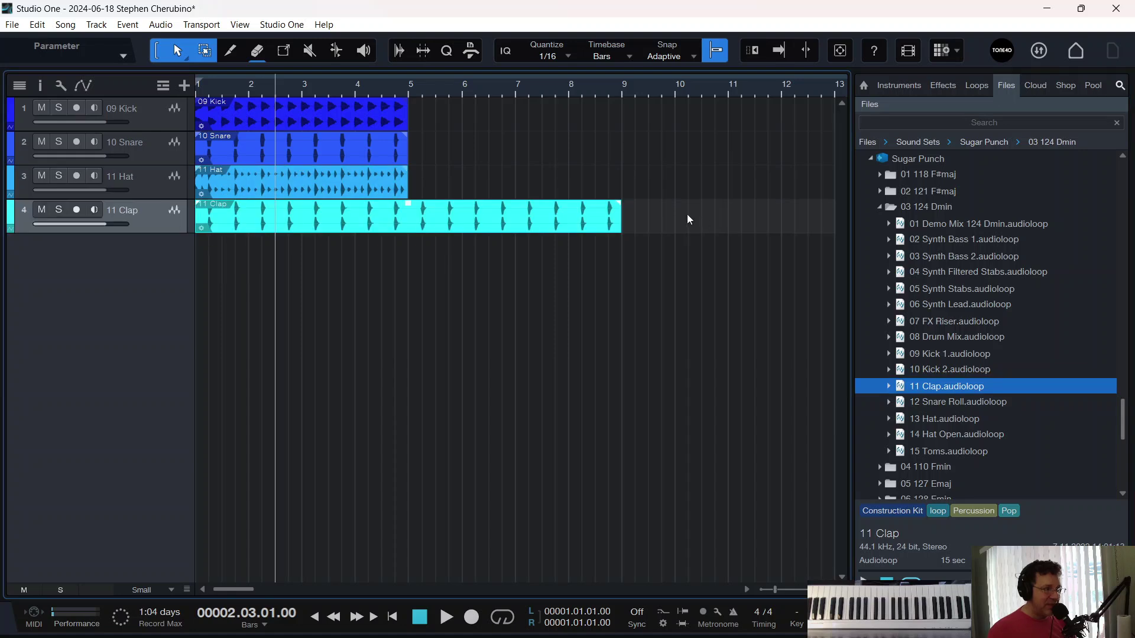
{"action": "left_click_drag", "start_coordinate": [625, 227], "coordinate": [407, 228]}
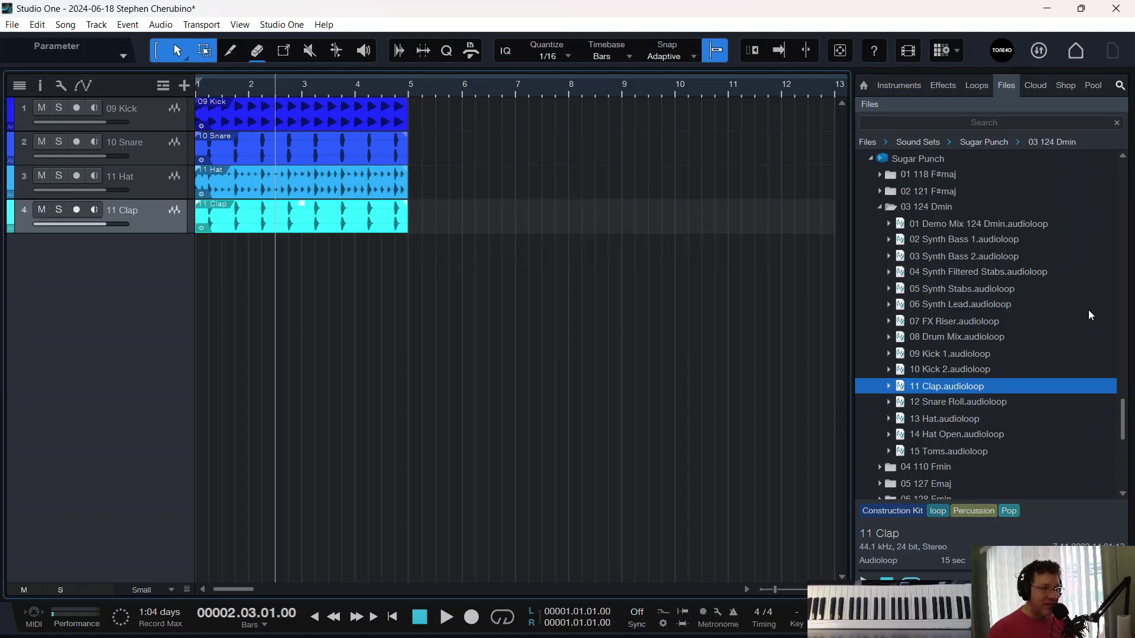
Add the 04 Synth Arp and 06 FX Riser 1 loops from the 05 127 Emaj kit on separate new tracks at bar 1
{"action": "left_click", "coordinate": [878, 207]}
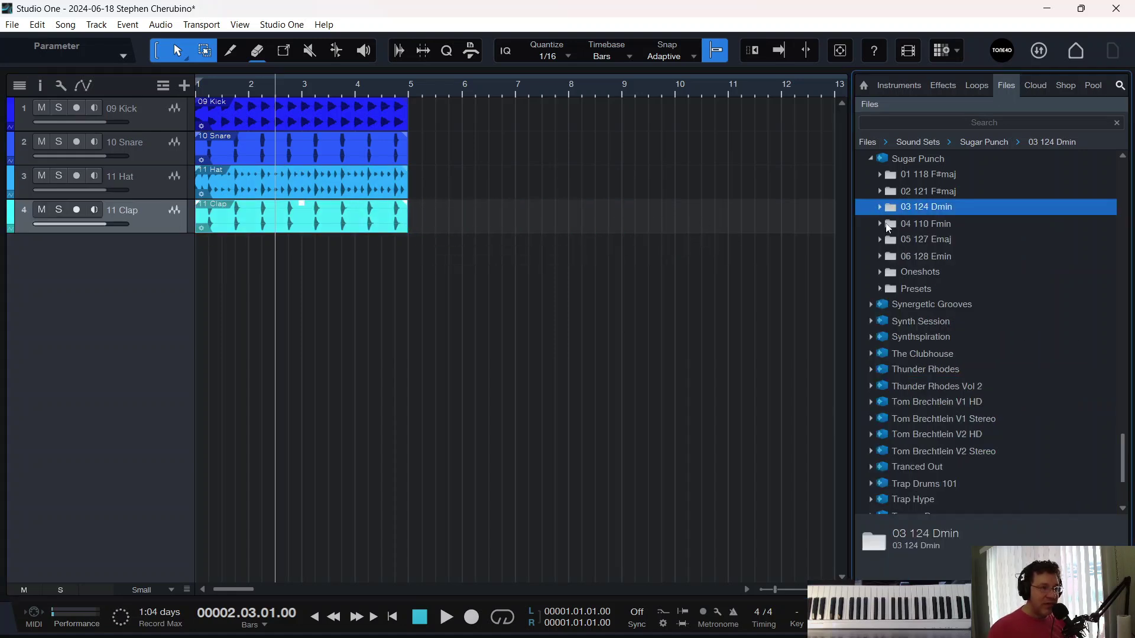
{"action": "left_click", "coordinate": [883, 240]}
{"action": "left_click_drag", "start_coordinate": [922, 309], "coordinate": [220, 261]}
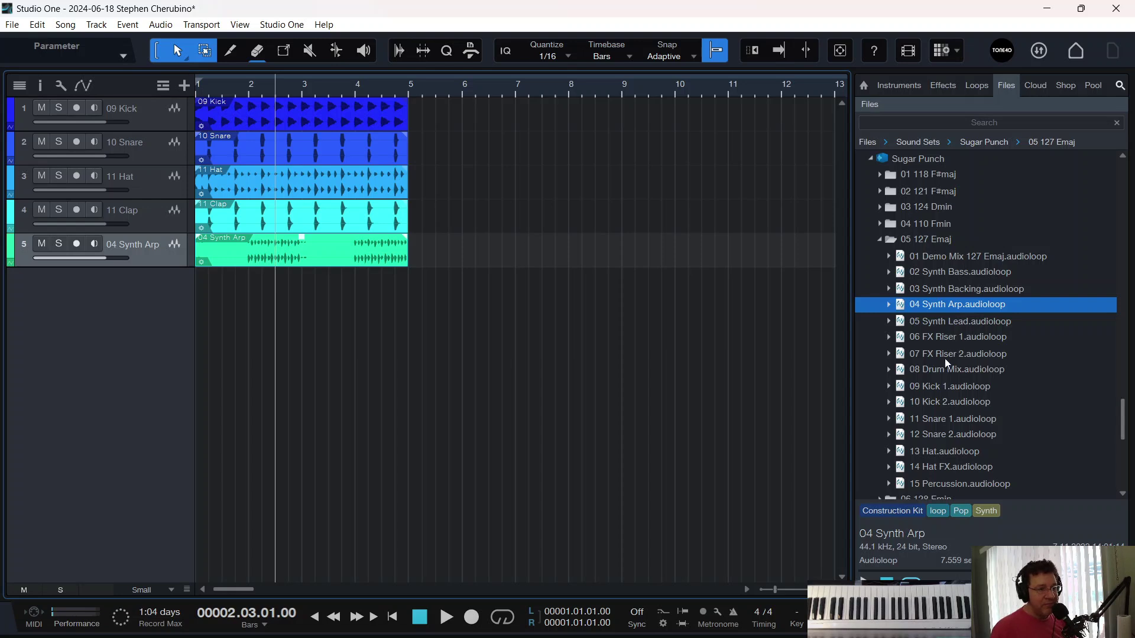
{"action": "left_click_drag", "start_coordinate": [926, 341], "coordinate": [226, 285]}
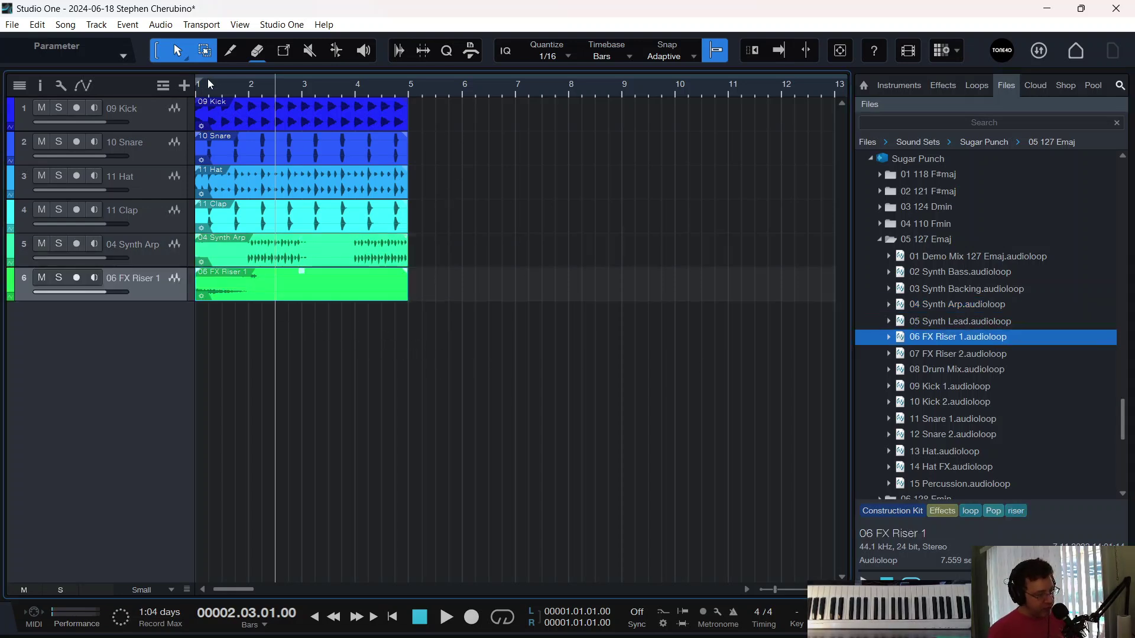
Play the combined loops from the start of the song to the end of bar 4
{"action": "key", "text": "comma"}
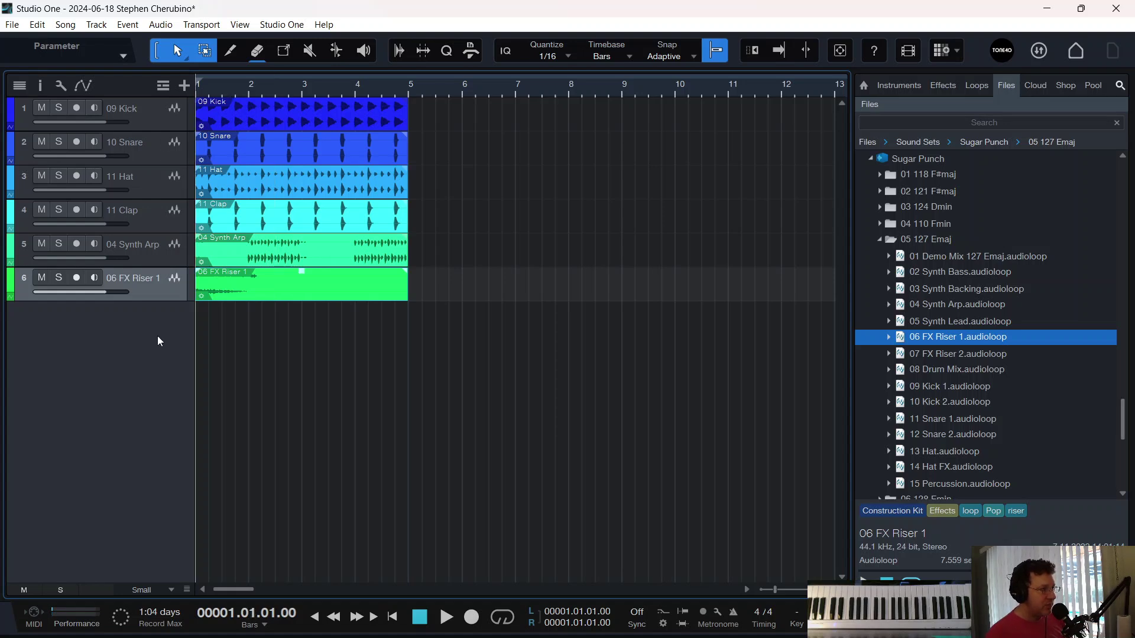
{"action": "key", "text": "space"}
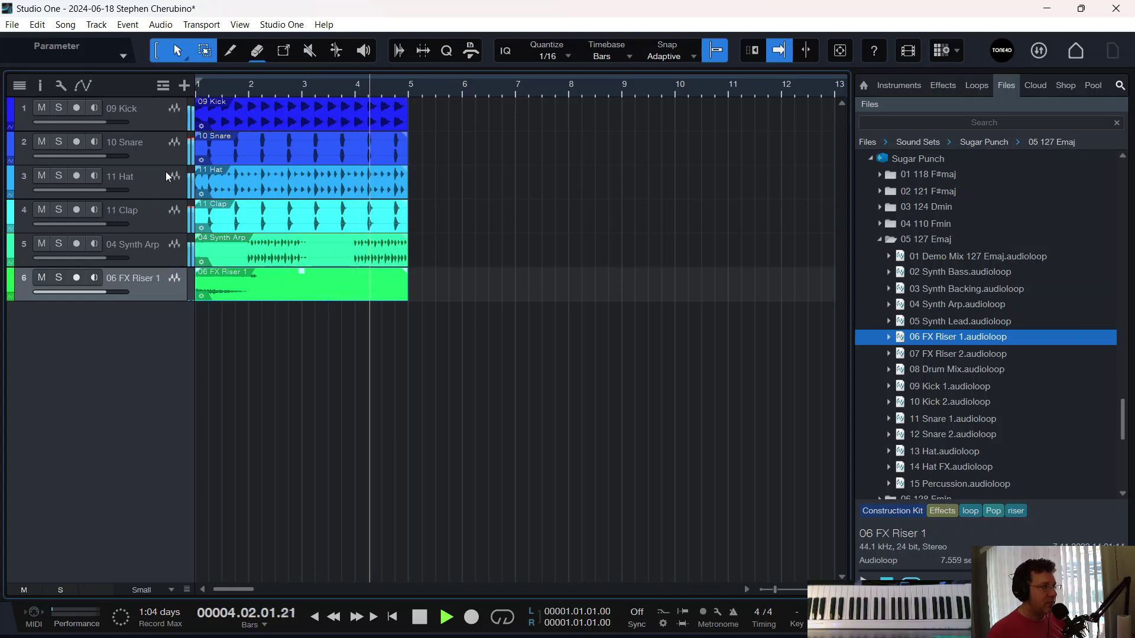
{"action": "key", "text": "space"}
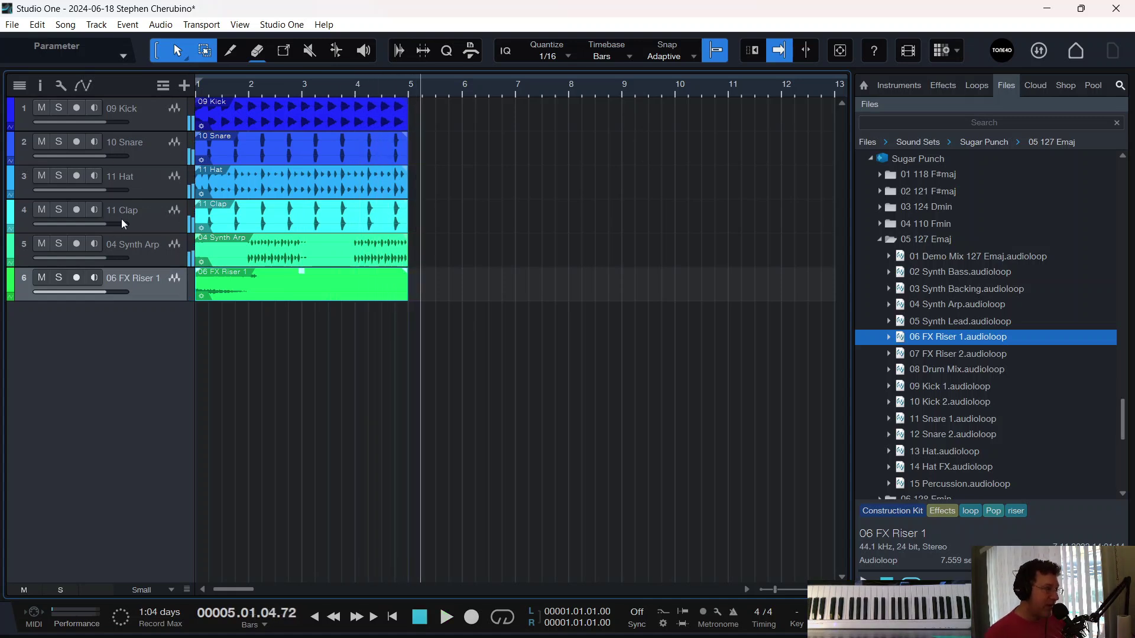
Loop playback over all the events from bar 1 to bar 5 and lower the 11 Clap track's volume to -3.8 dB
{"action": "left_click_drag", "start_coordinate": [352, 343], "coordinate": [318, 35]}
{"action": "key", "text": "p"}
{"action": "key", "text": "space"}
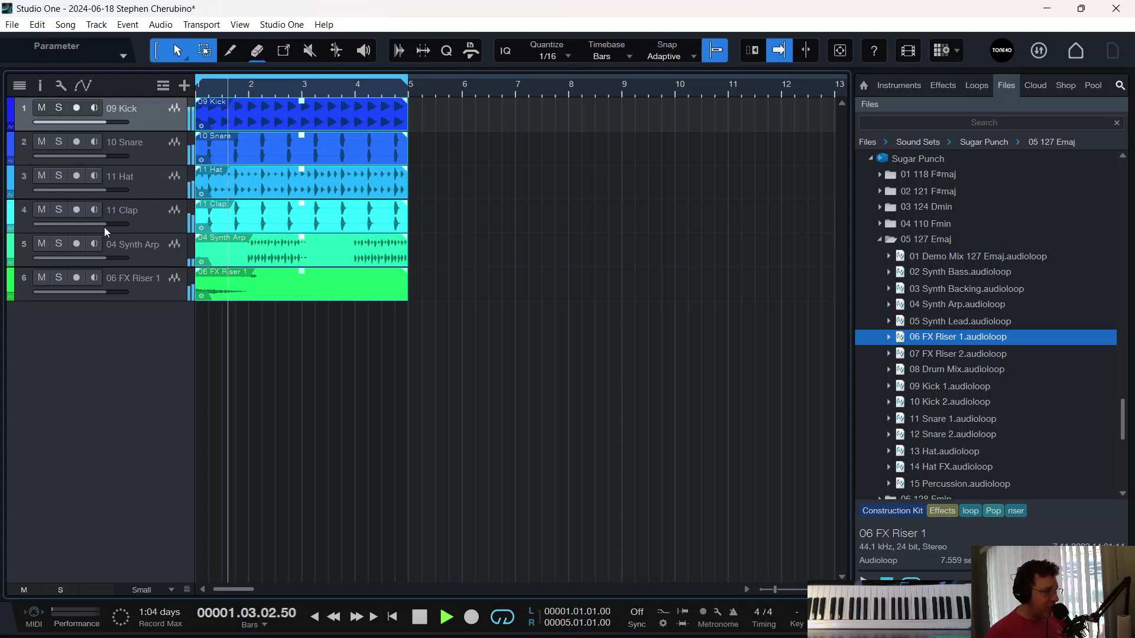
{"action": "left_click_drag", "start_coordinate": [106, 225], "coordinate": [98, 225]}
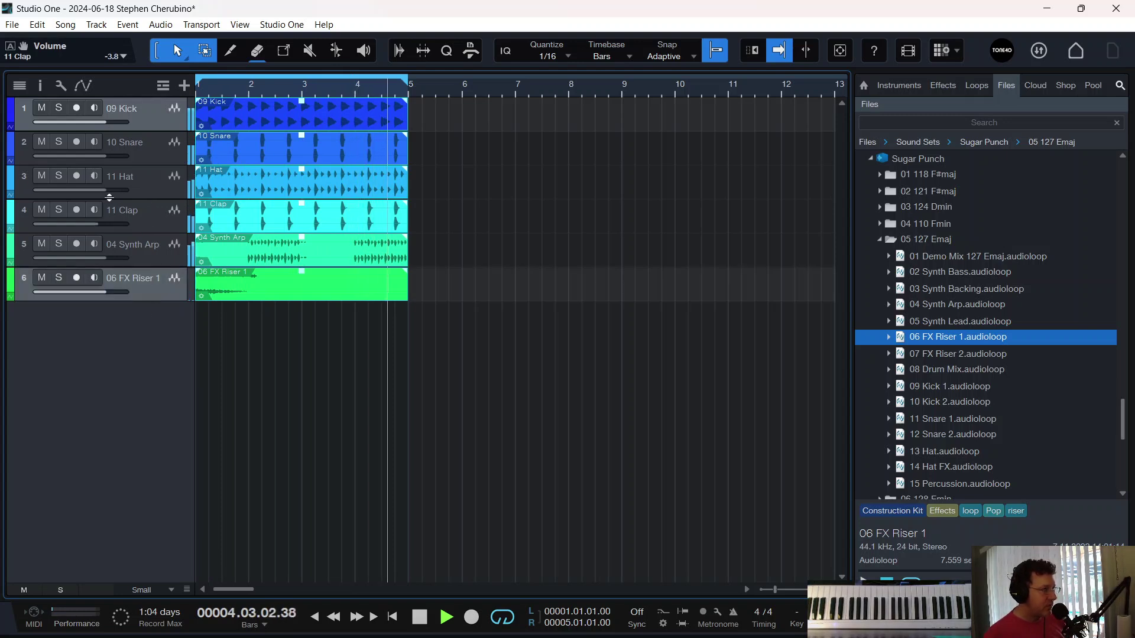
{"action": "key", "text": "space"}
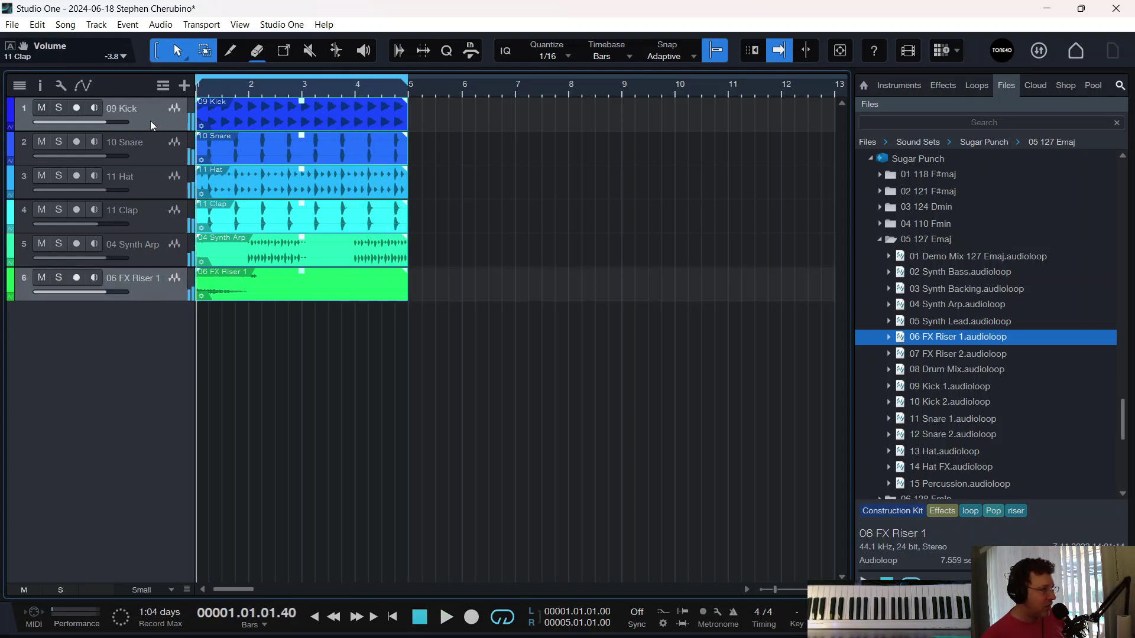
Lower the volume of all six tracks together, bringing 09 Kick to -5.0 dB, and play the looped mix
{"action": "left_click", "coordinate": [147, 290], "text": "shift"}
{"action": "left_click_drag", "start_coordinate": [104, 127], "coordinate": [94, 127]}
{"action": "key", "text": "space"}
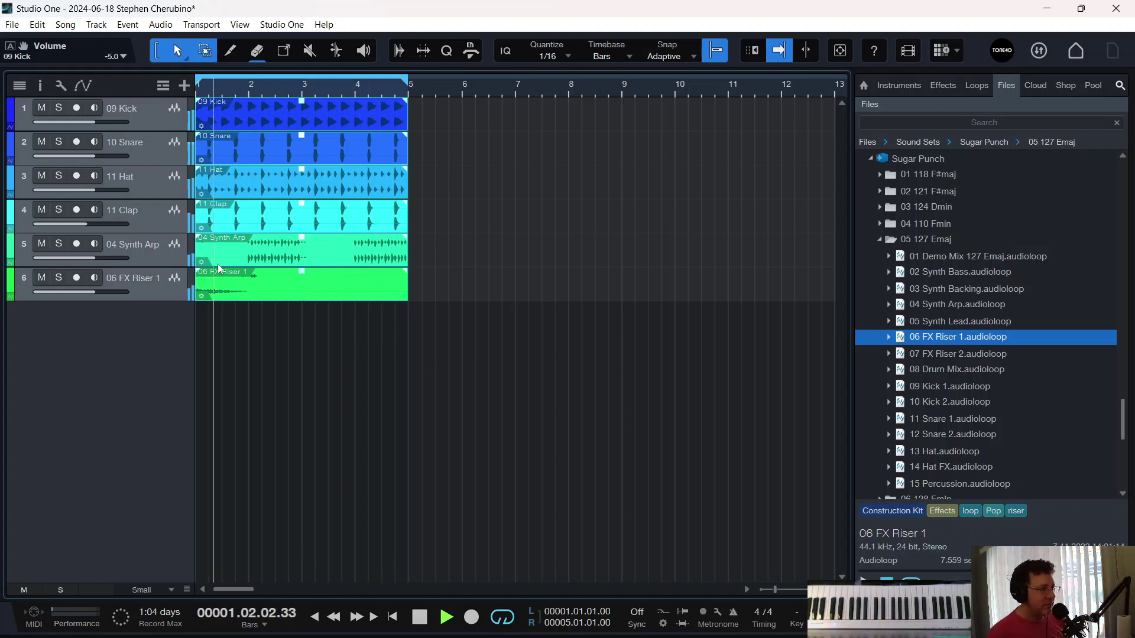
{"action": "key", "text": "space"}
{"action": "left_click", "coordinate": [267, 336]}
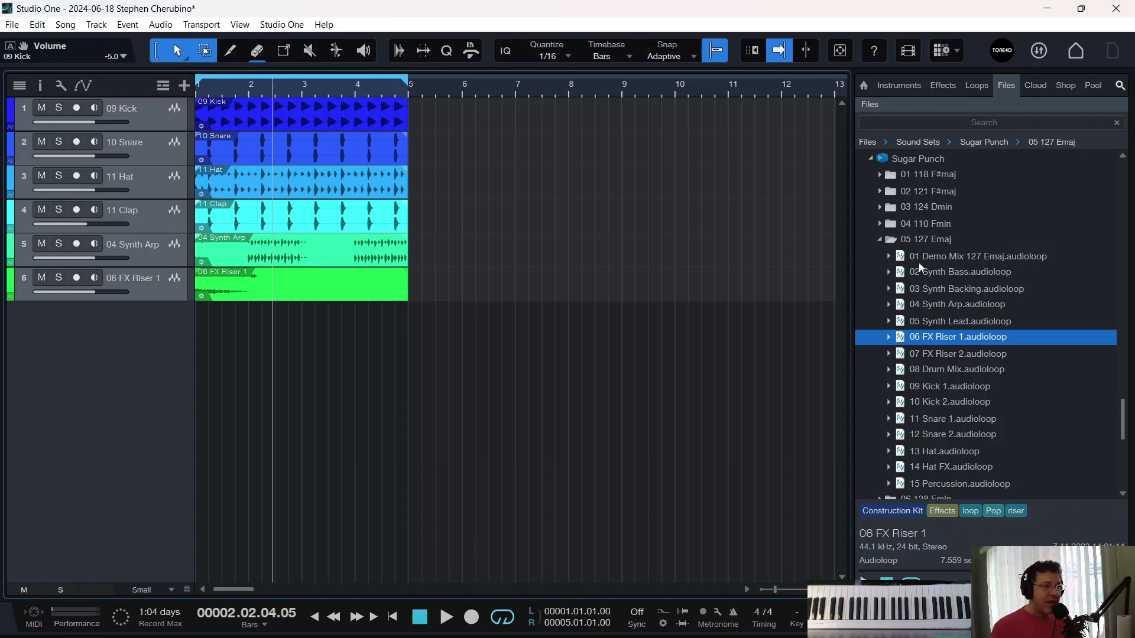
Collapse the 05 127 Emaj kit and examine the 01 118 F#maj and 02 121 F#maj kit folders
{"action": "left_click", "coordinate": [880, 240]}
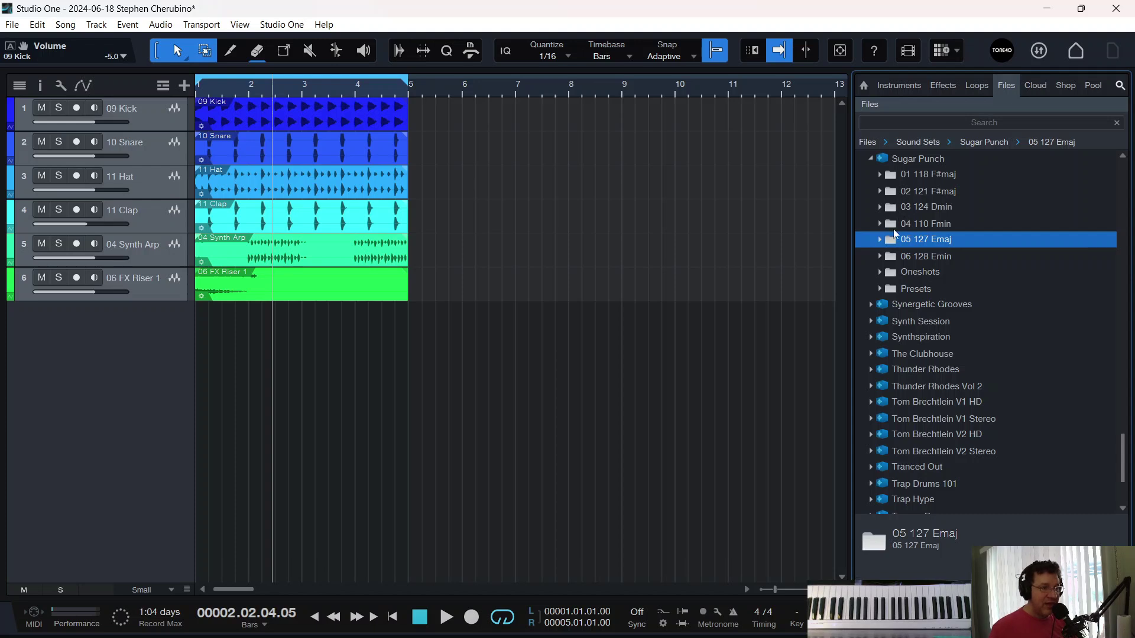
{"action": "double_click", "coordinate": [890, 179]}
{"action": "left_click", "coordinate": [880, 175]}
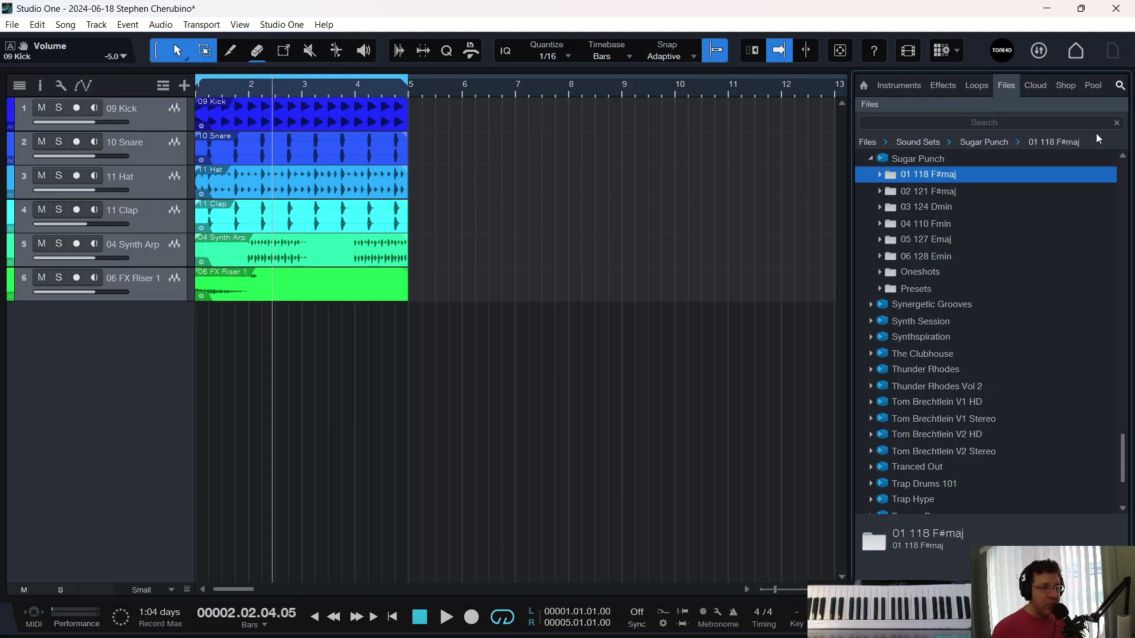
{"action": "double_click", "coordinate": [921, 192]}
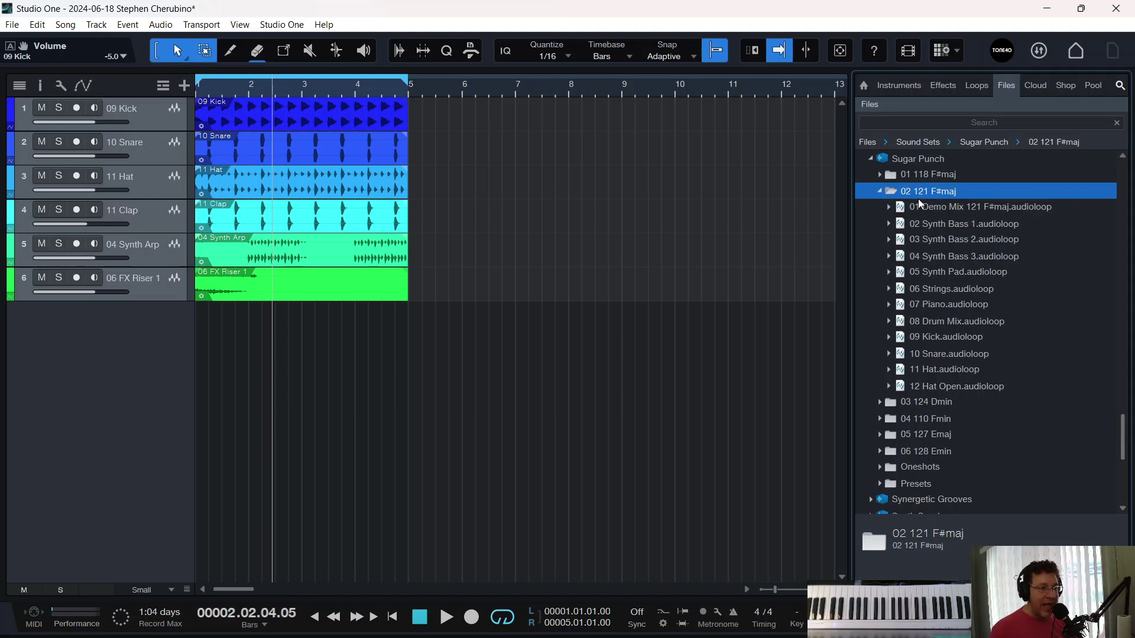
{"action": "double_click", "coordinate": [920, 193]}
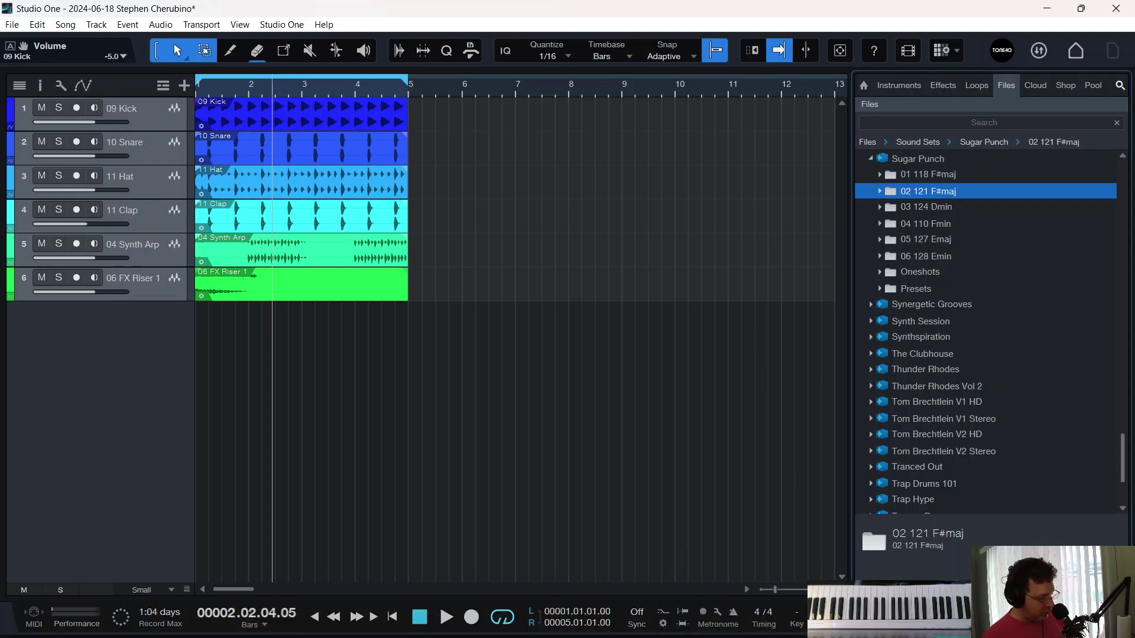
{"action": "key", "text": "w"}
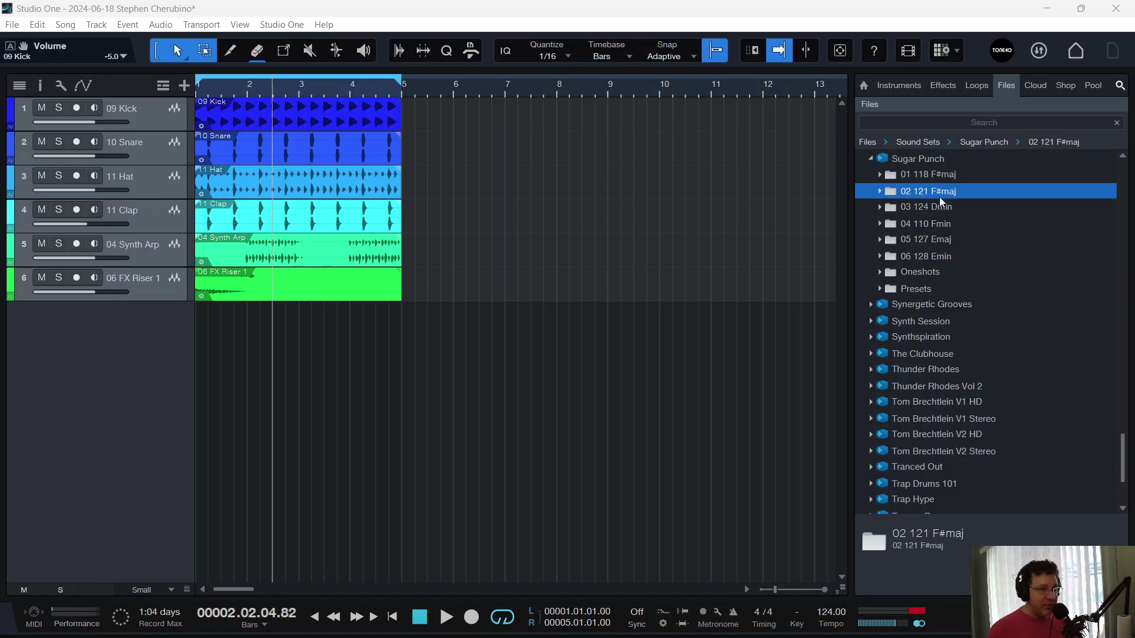
Search the Sugar Punch kit folders for the source of the 04 Synth Arp loop and select its file
{"action": "left_click", "coordinate": [236, 253]}
{"action": "left_click", "coordinate": [880, 191]}
{"action": "left_click", "coordinate": [880, 190]}
{"action": "left_click", "coordinate": [879, 207]}
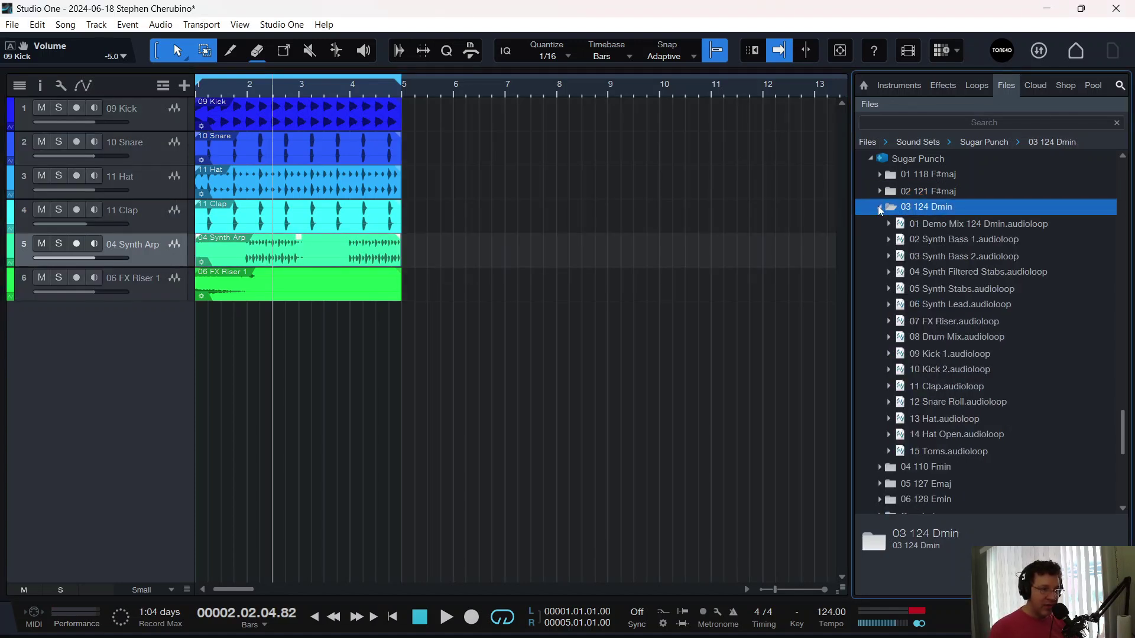
{"action": "left_click", "coordinate": [878, 206]}
{"action": "left_click", "coordinate": [879, 224]}
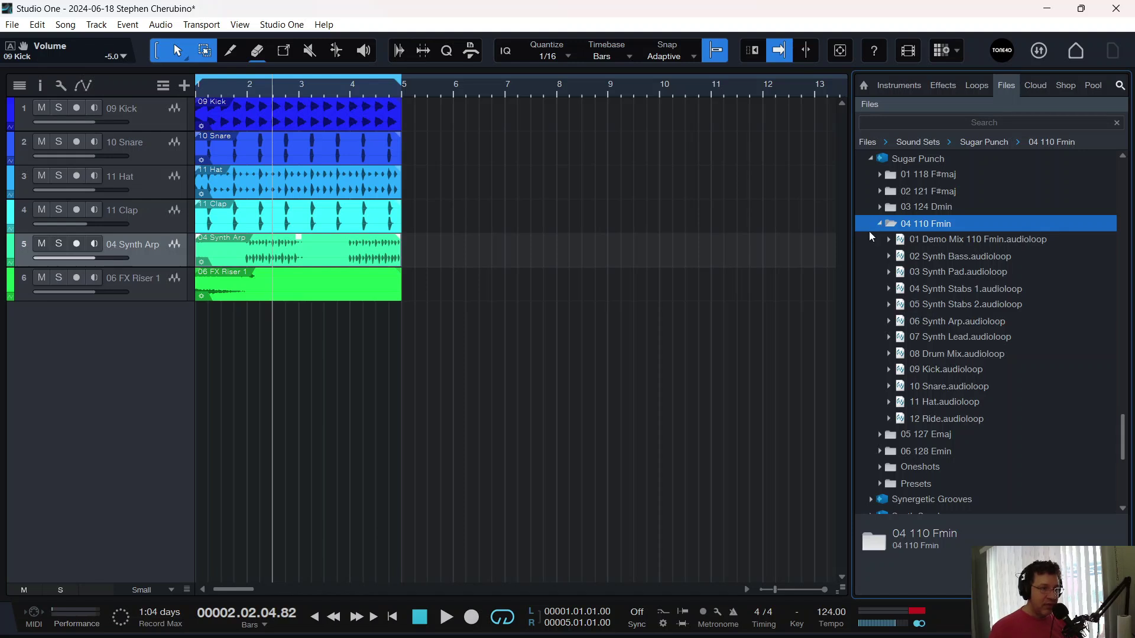
{"action": "left_click", "coordinate": [878, 208]}
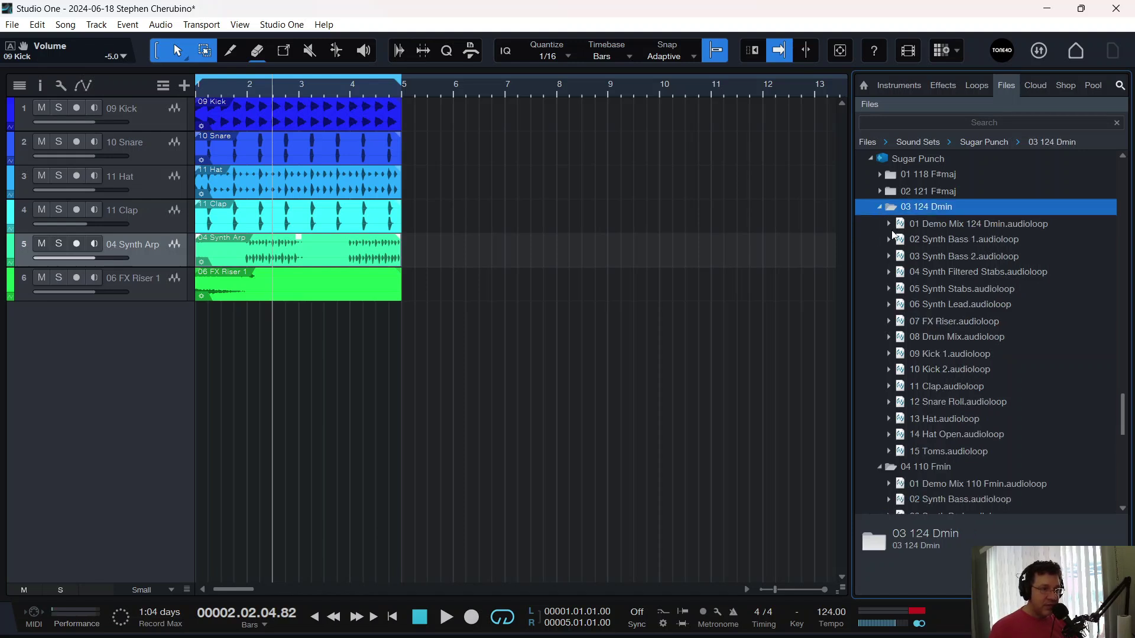
{"action": "left_click", "coordinate": [879, 207]}
{"action": "left_click", "coordinate": [879, 223]}
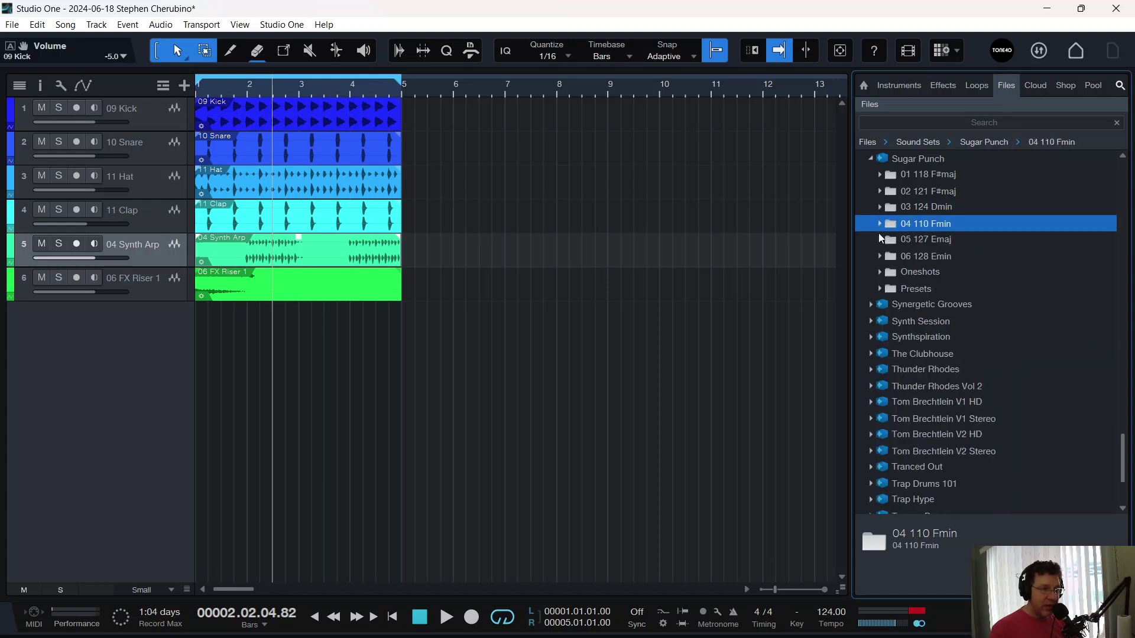
{"action": "left_click", "coordinate": [879, 239]}
{"action": "left_click", "coordinate": [929, 305]}
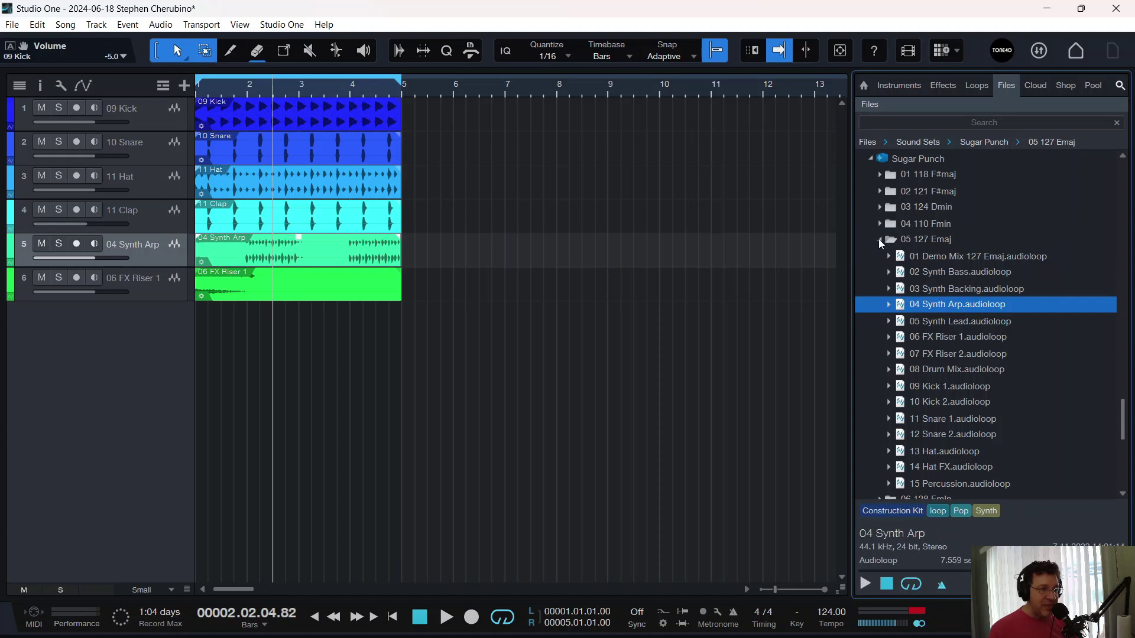
Solo the 04 Synth Arp track and listen to it from late in bar 1
{"action": "left_click", "coordinate": [60, 244]}
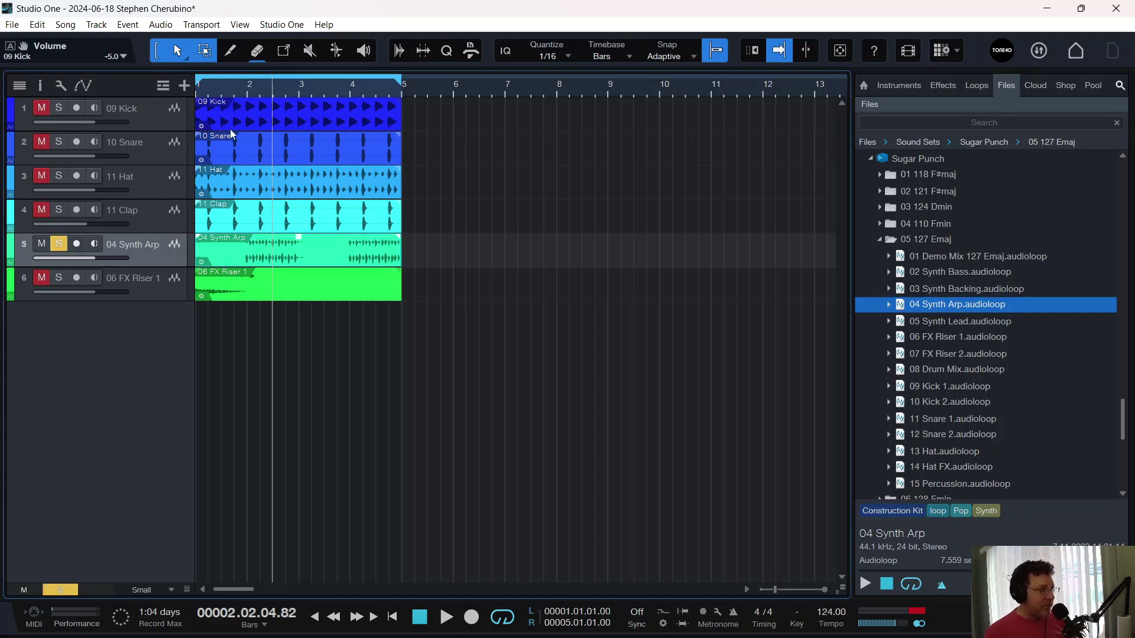
{"action": "left_click", "coordinate": [239, 90]}
{"action": "key", "text": "space"}
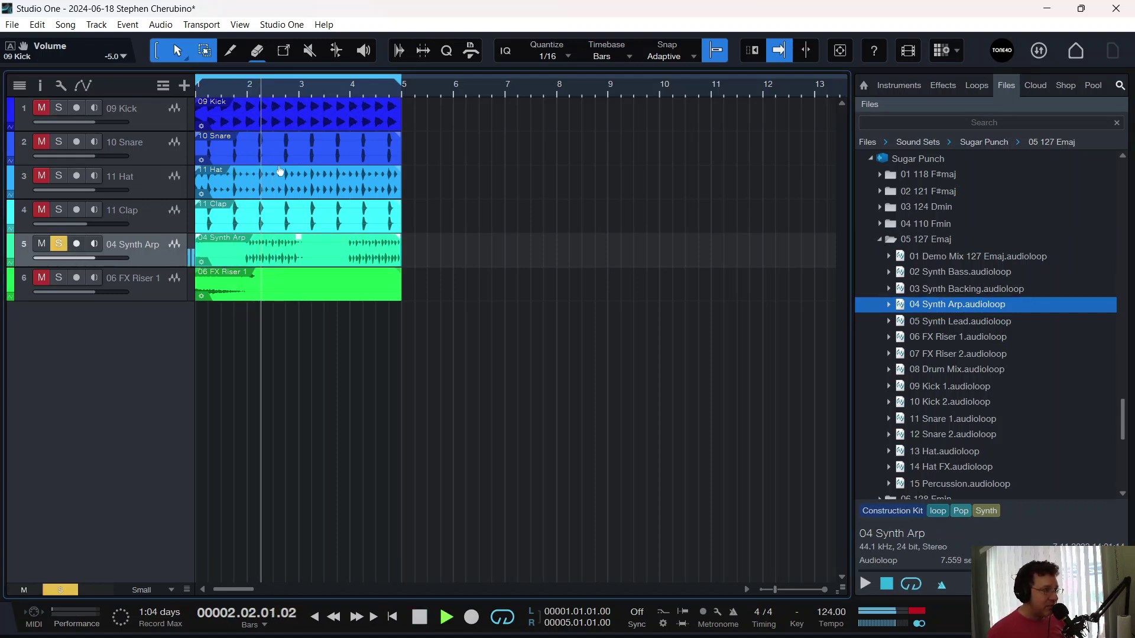
{"action": "key", "text": "space"}
Add the PreSonus Mai Tai instrument on a new track below the loops
{"action": "left_click", "coordinate": [909, 88]}
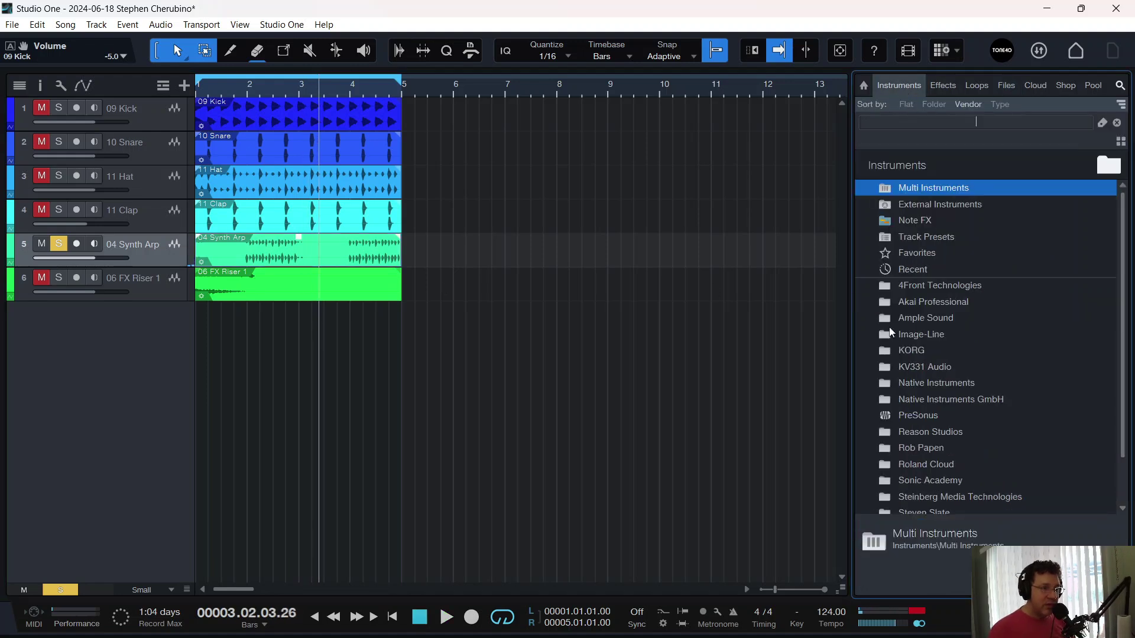
{"action": "double_click", "coordinate": [889, 415]}
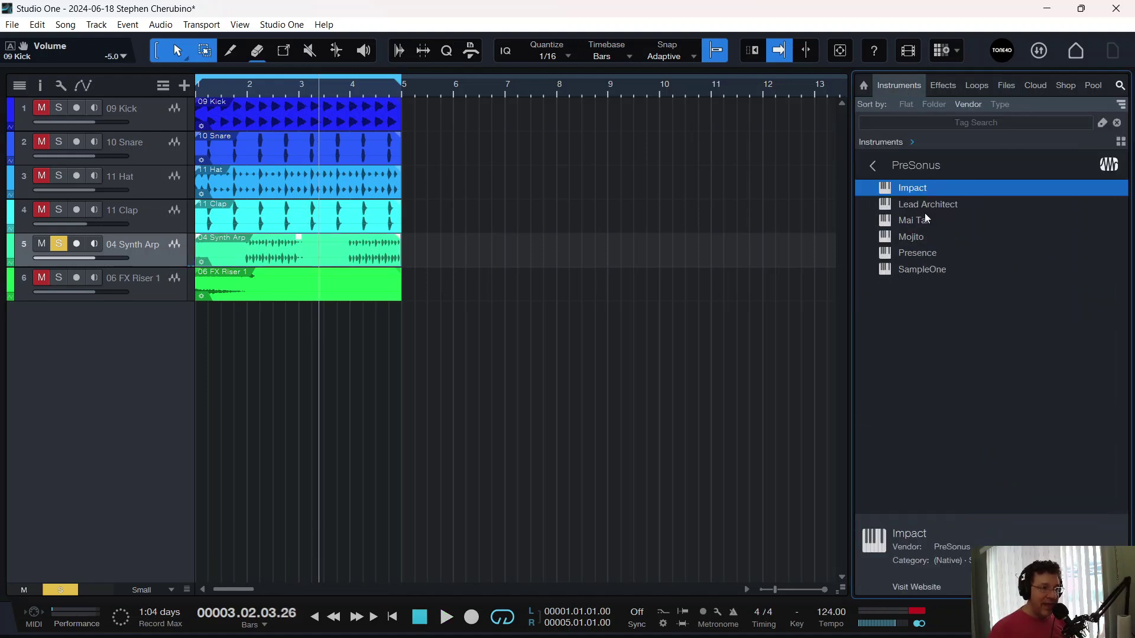
{"action": "left_click_drag", "start_coordinate": [917, 225], "coordinate": [487, 431]}
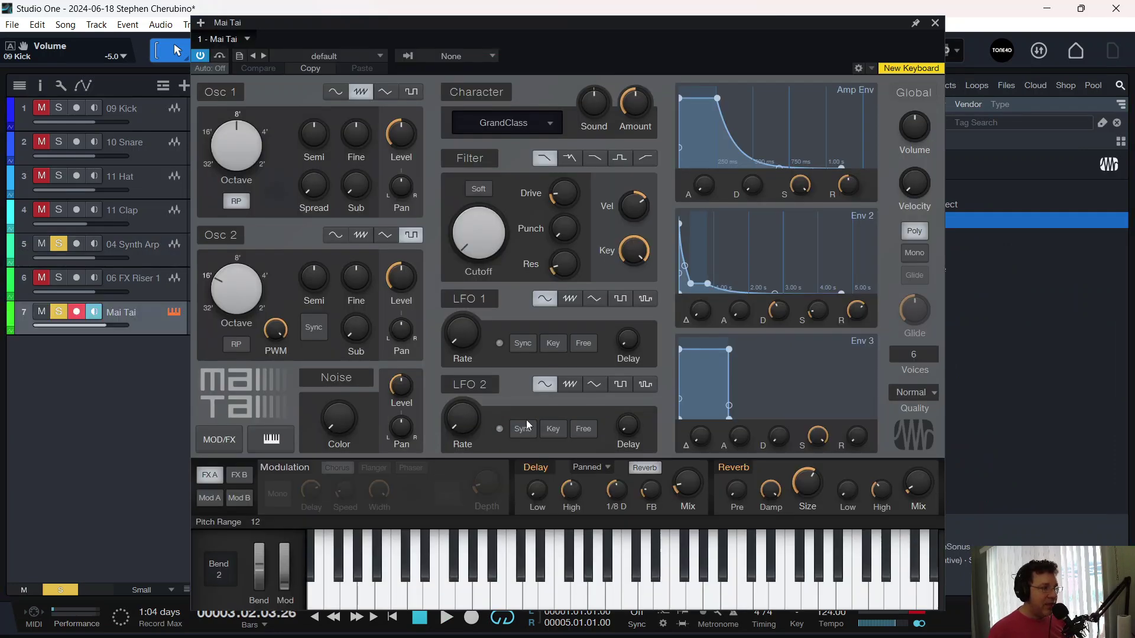
{"action": "mouse_move", "coordinate": [503, 254]}
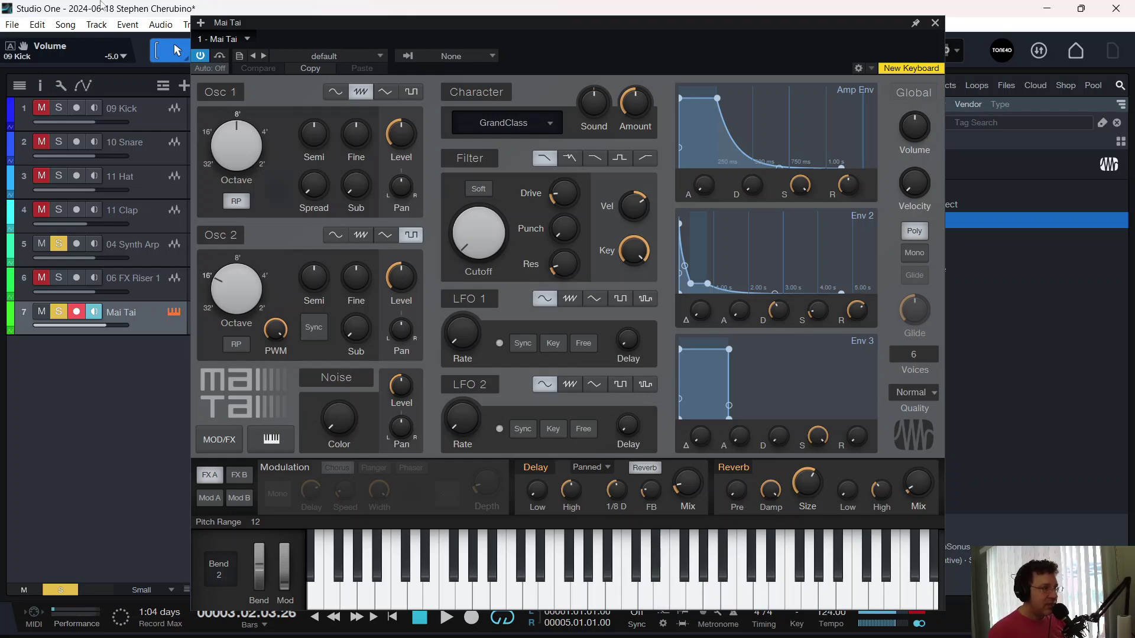
Load the + init preset in Mai Tai, set the filter cutoff to 2.43 kHz, and enable its reverb and delay
{"action": "left_click_drag", "start_coordinate": [519, 18], "coordinate": [484, 137]}
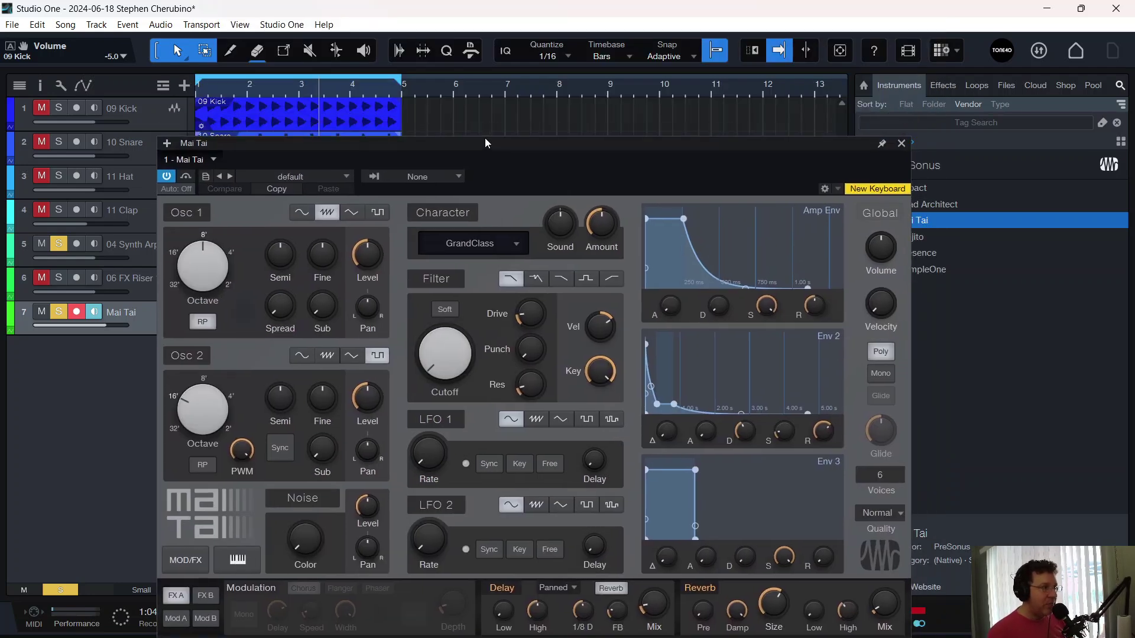
{"action": "left_click", "coordinate": [289, 179]}
{"action": "left_click", "coordinate": [293, 419]}
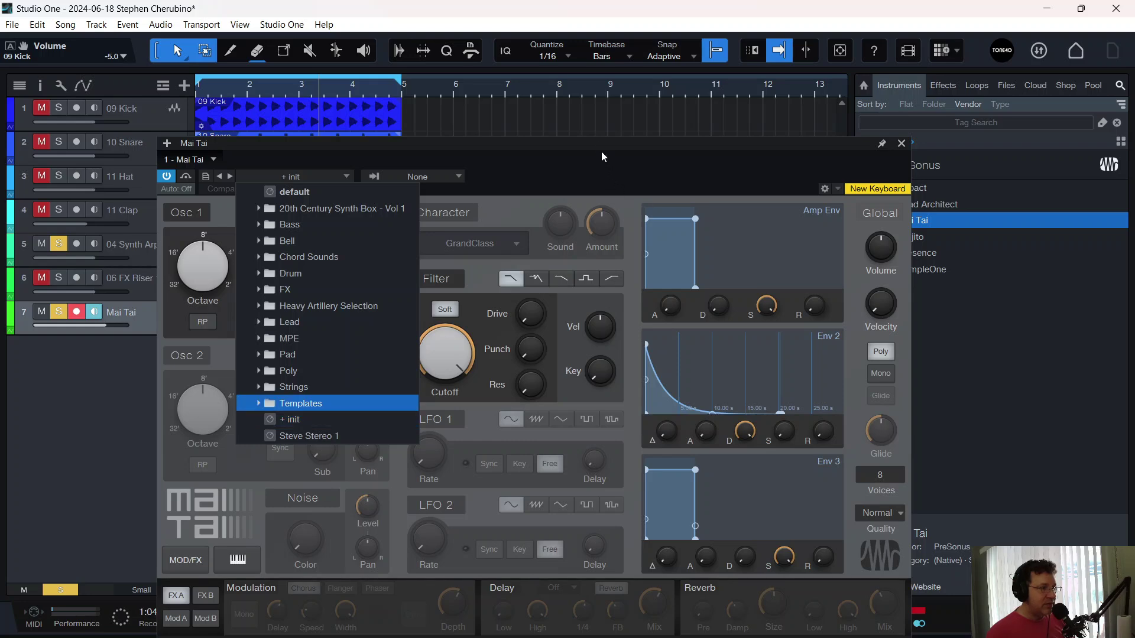
{"action": "left_click_drag", "start_coordinate": [447, 332], "coordinate": [448, 361]}
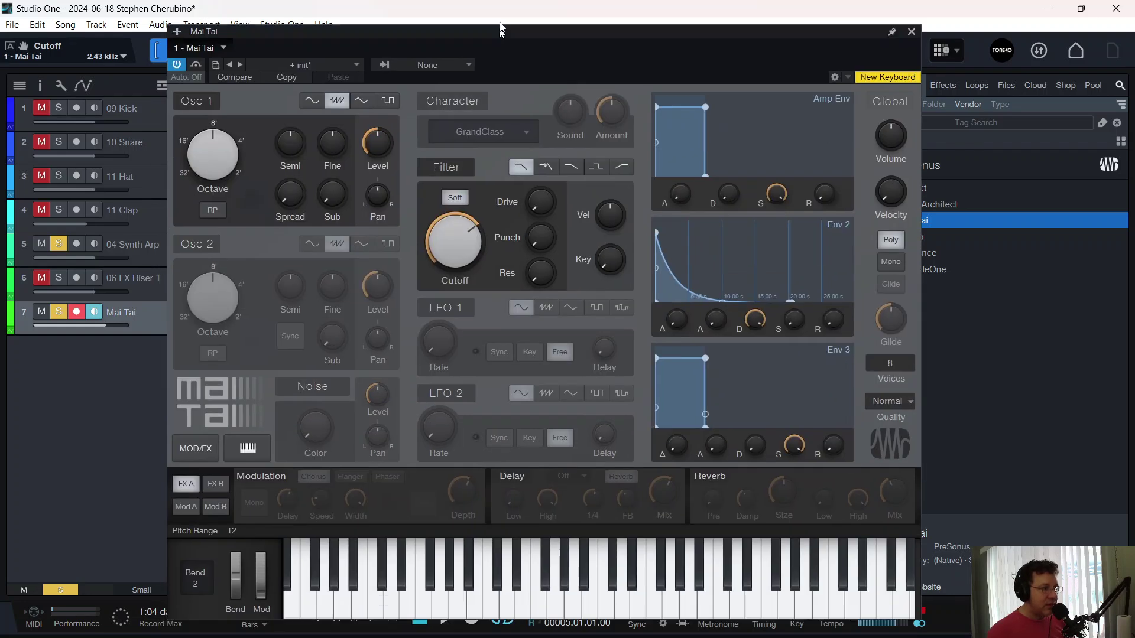
{"action": "left_click", "coordinate": [238, 560]}
{"action": "left_click", "coordinate": [707, 449]}
{"action": "left_click", "coordinate": [525, 451]}
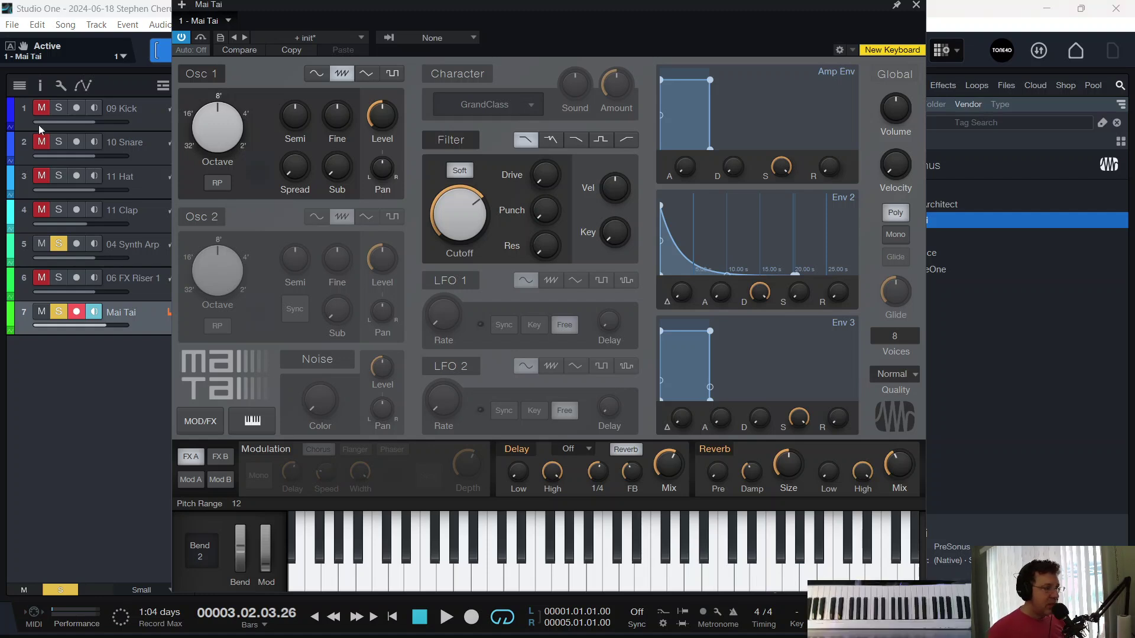
{"action": "left_click", "coordinate": [916, 5]}
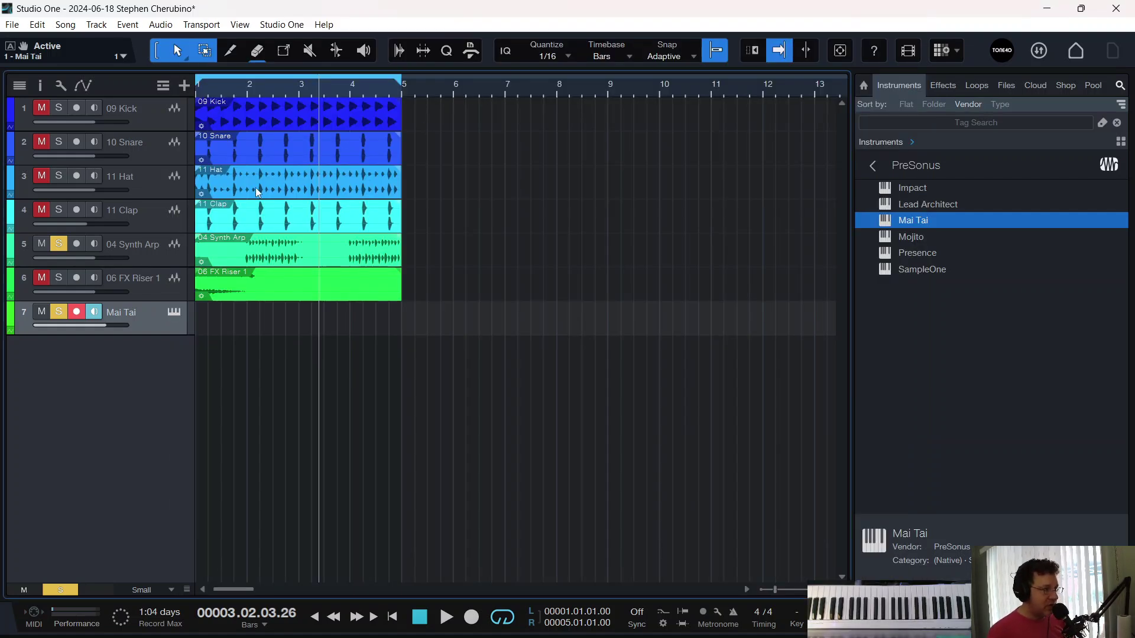
Play from the song start, turn off the 04 Synth Arp track's solo and toggle its mute, and stop playback
{"action": "key", "text": "comma"}
{"action": "key", "text": "space"}
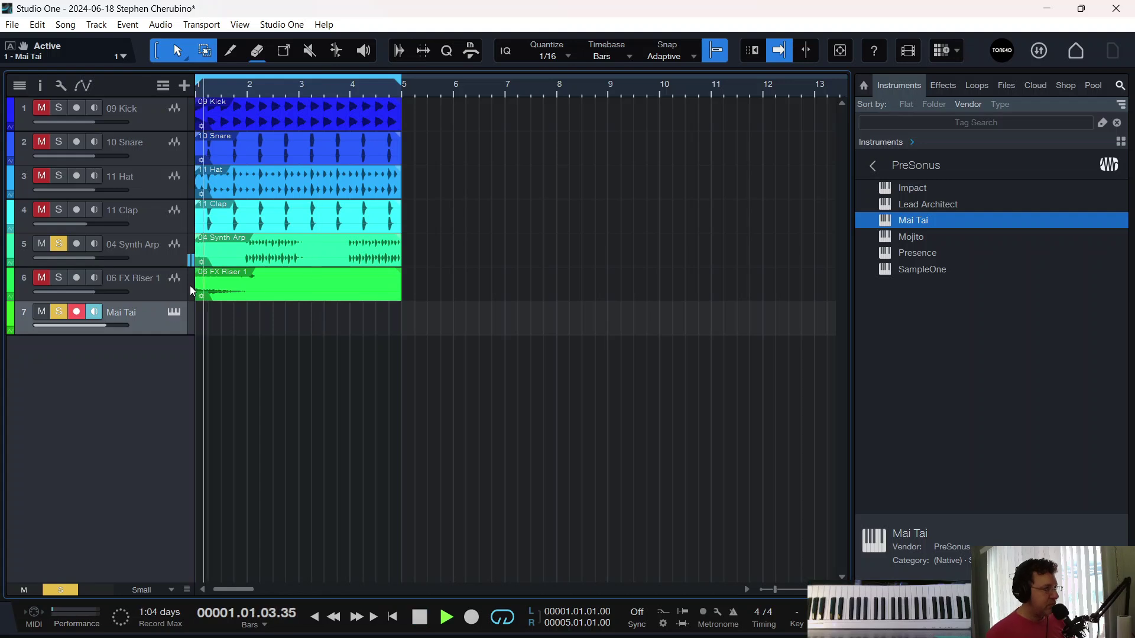
{"action": "left_click", "coordinate": [59, 244]}
{"action": "left_click", "coordinate": [41, 244]}
{"action": "key", "text": "space"}
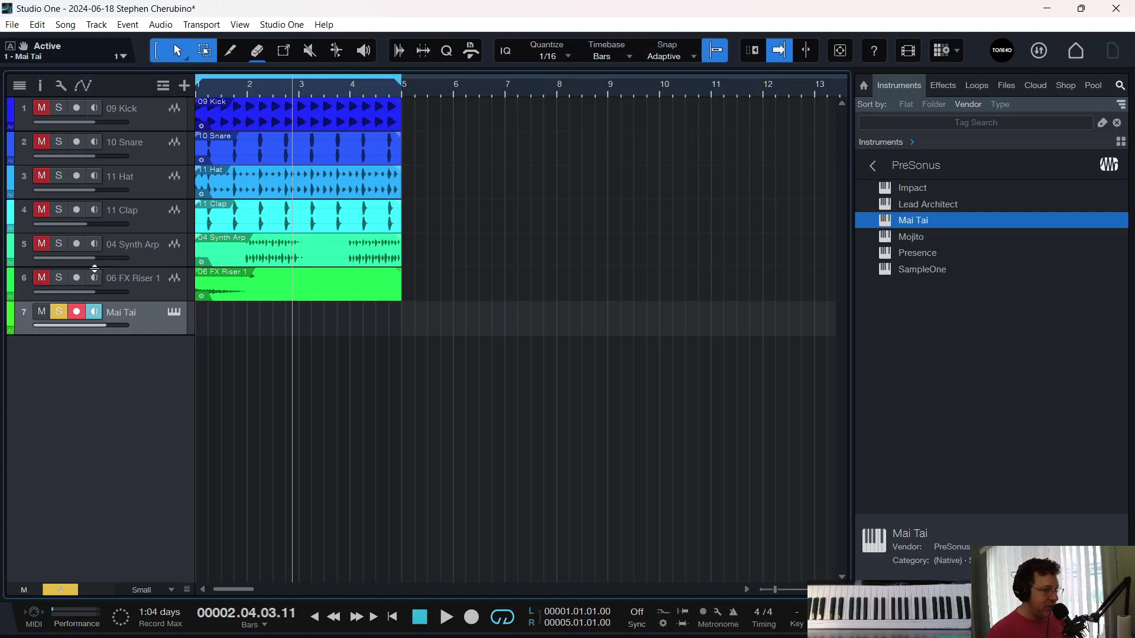
Collapse the 05 127 Emaj folder in the file browser and play Mai Tai along with the soloed 04 Synth Arp loop
{"action": "left_click", "coordinate": [1007, 86]}
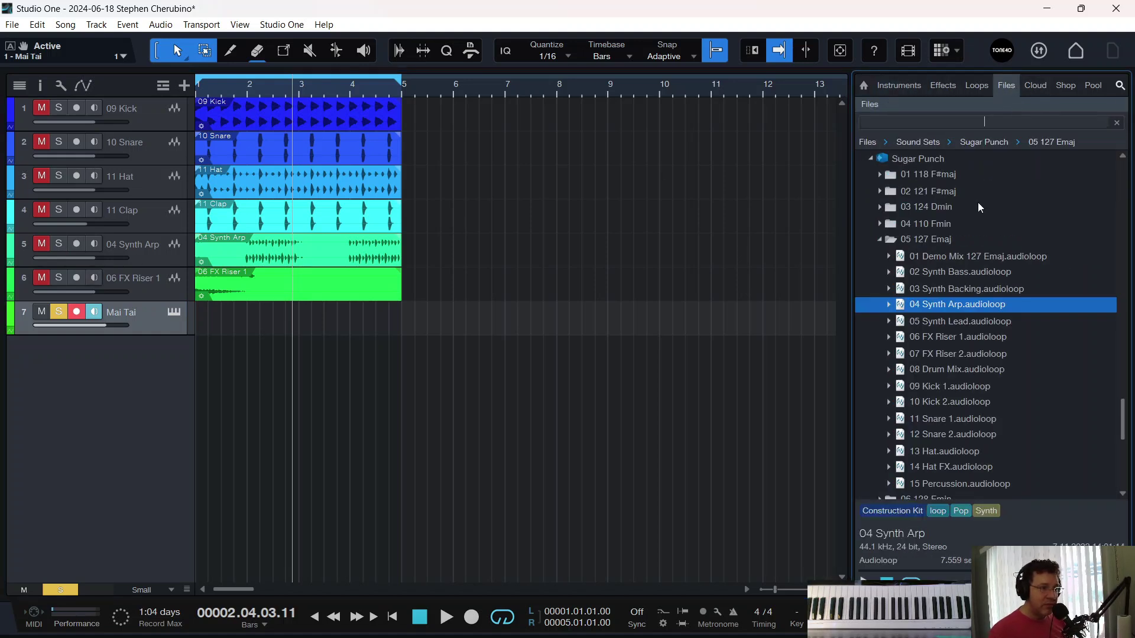
{"action": "left_click", "coordinate": [880, 240]}
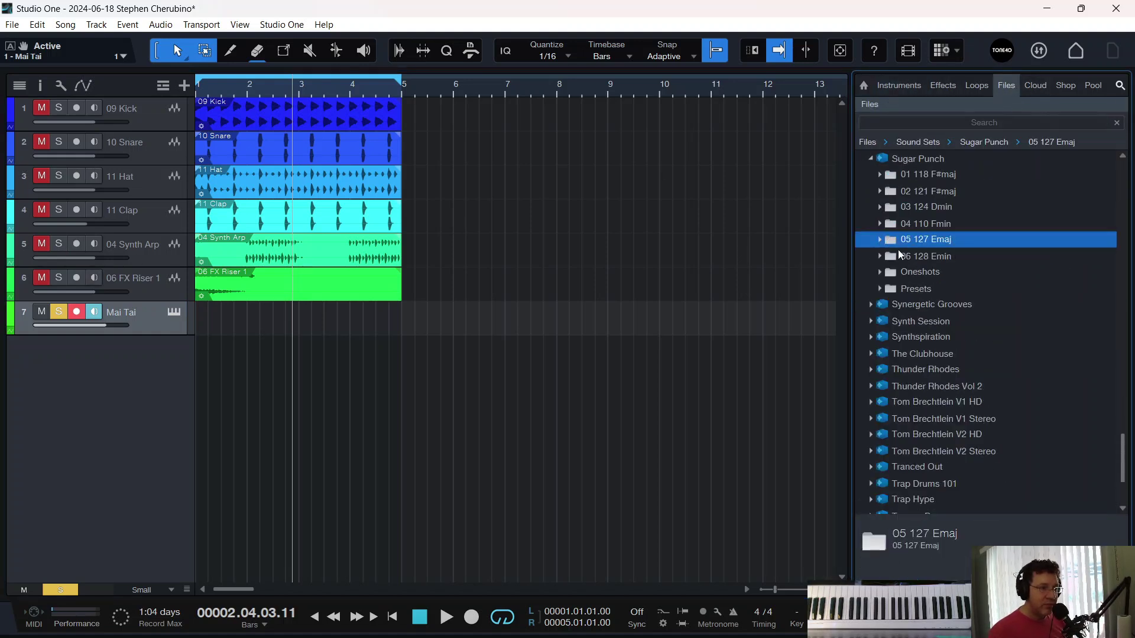
{"action": "left_click", "coordinate": [244, 83]}
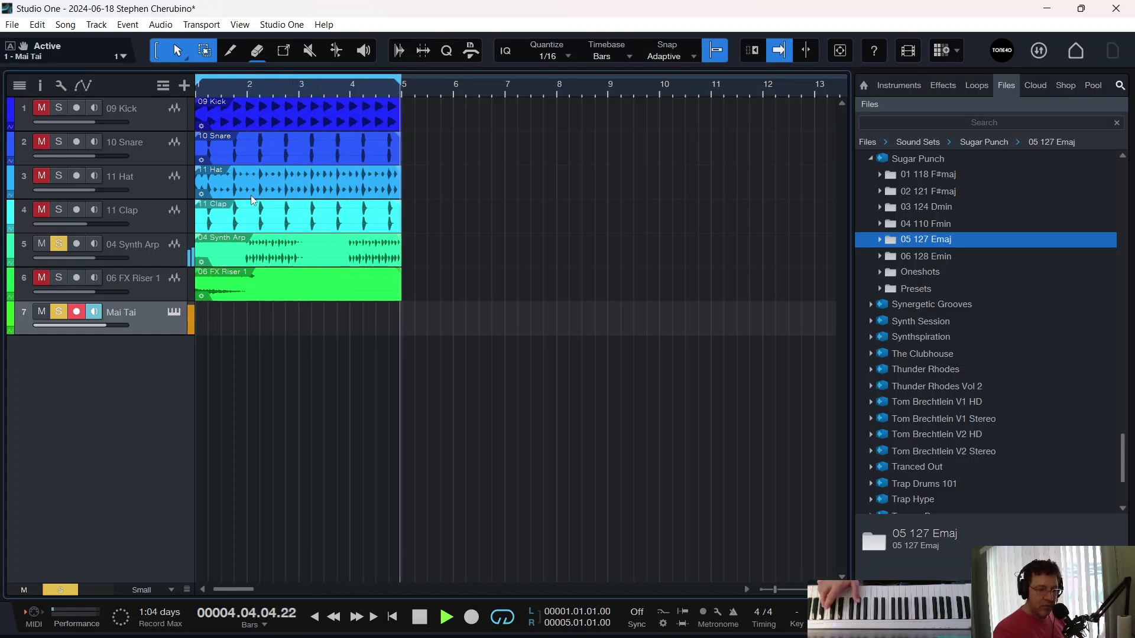
{"action": "key", "text": "space"}
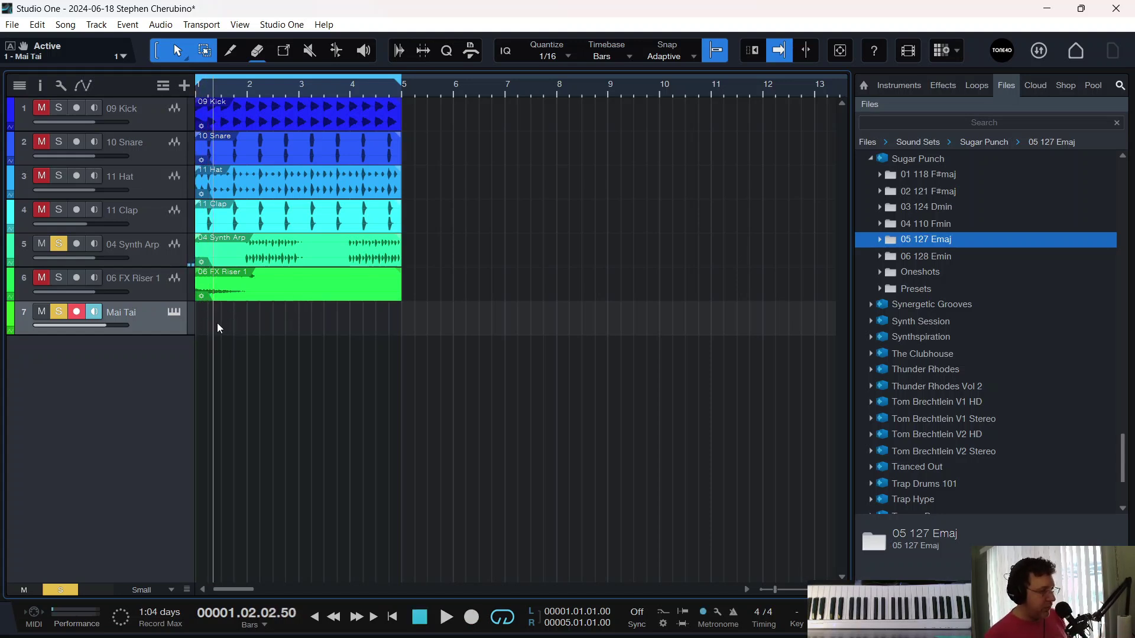
Record a sustained Mai Tai chord over bars 1 and 2
{"action": "key", "text": "KP_Multiply"}
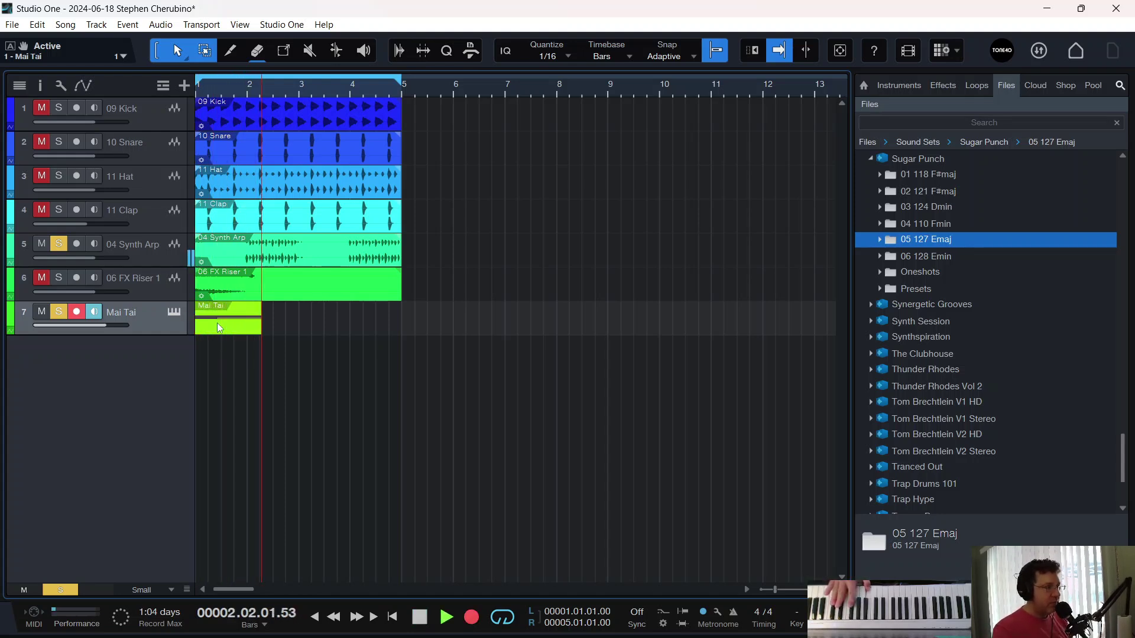
{"action": "key", "text": "space"}
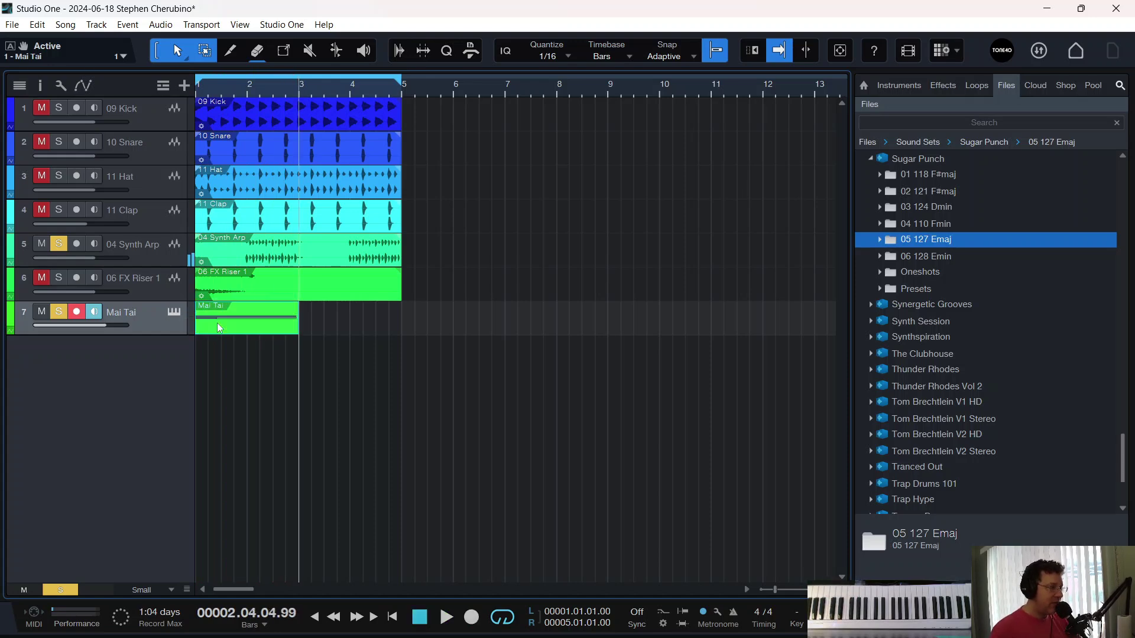
Delete the C#4 note from the recorded Mai Tai part and duplicate the part into bars 3 and 4
{"action": "double_click", "coordinate": [217, 324]}
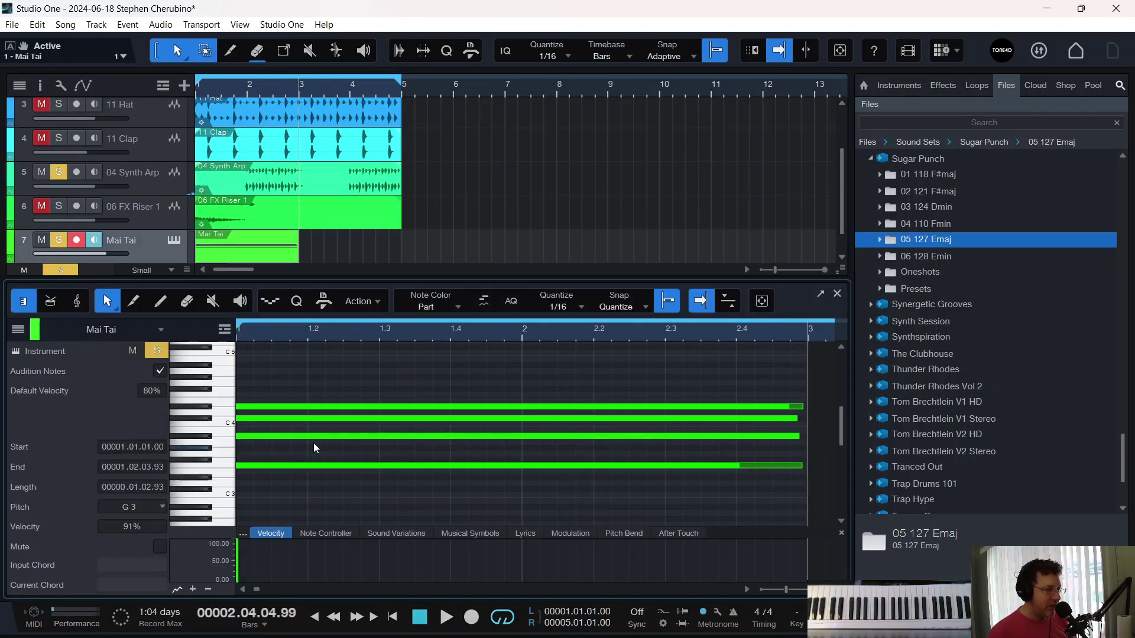
{"action": "left_click", "coordinate": [395, 418]}
{"action": "key", "text": "Delete"}
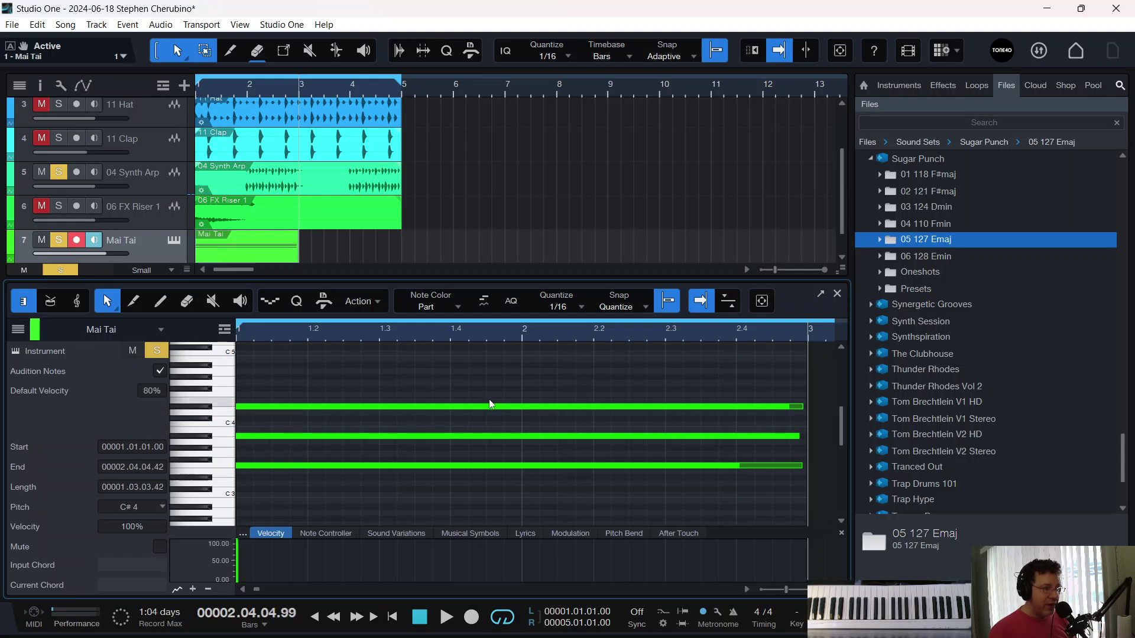
{"action": "left_click_drag", "start_coordinate": [456, 525], "coordinate": [436, 359]}
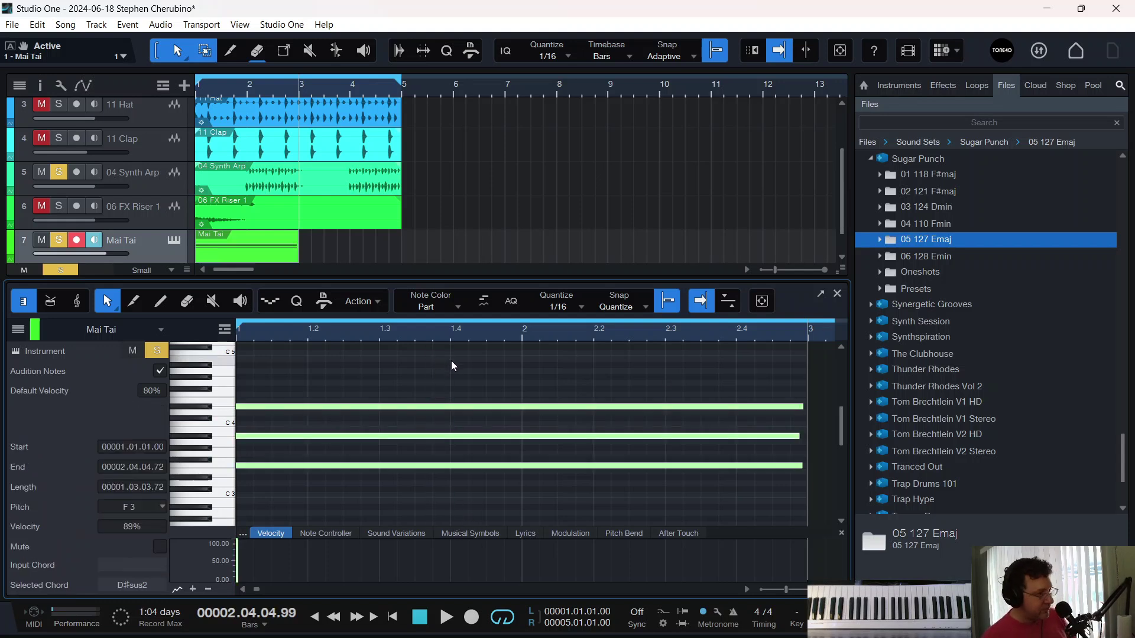
{"action": "left_click", "coordinate": [837, 294]}
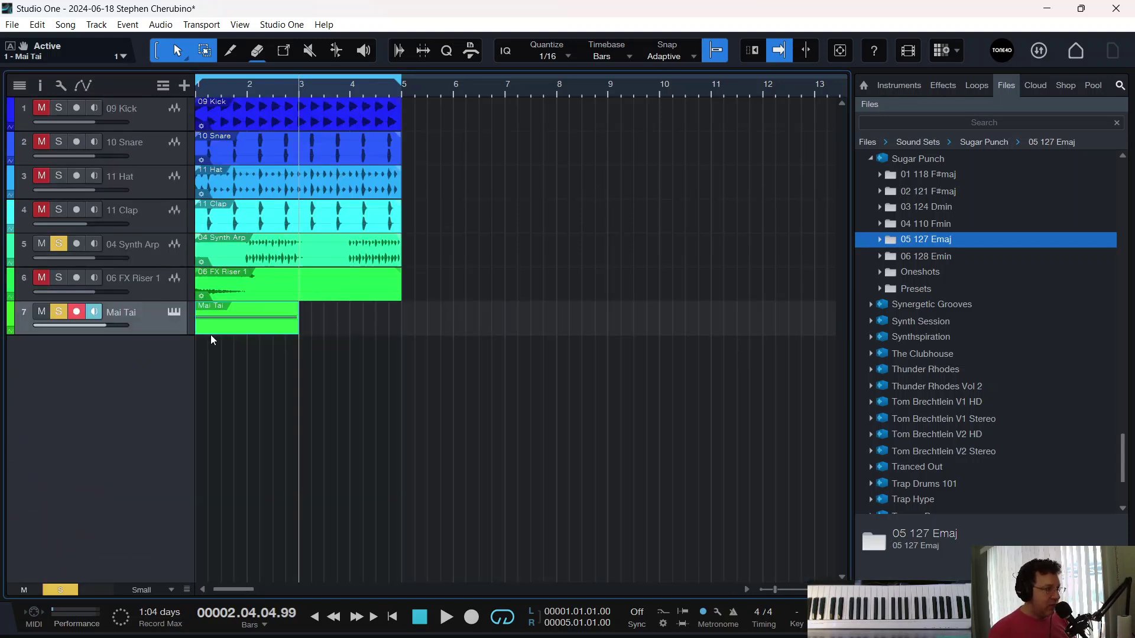
{"action": "key", "text": "d"}
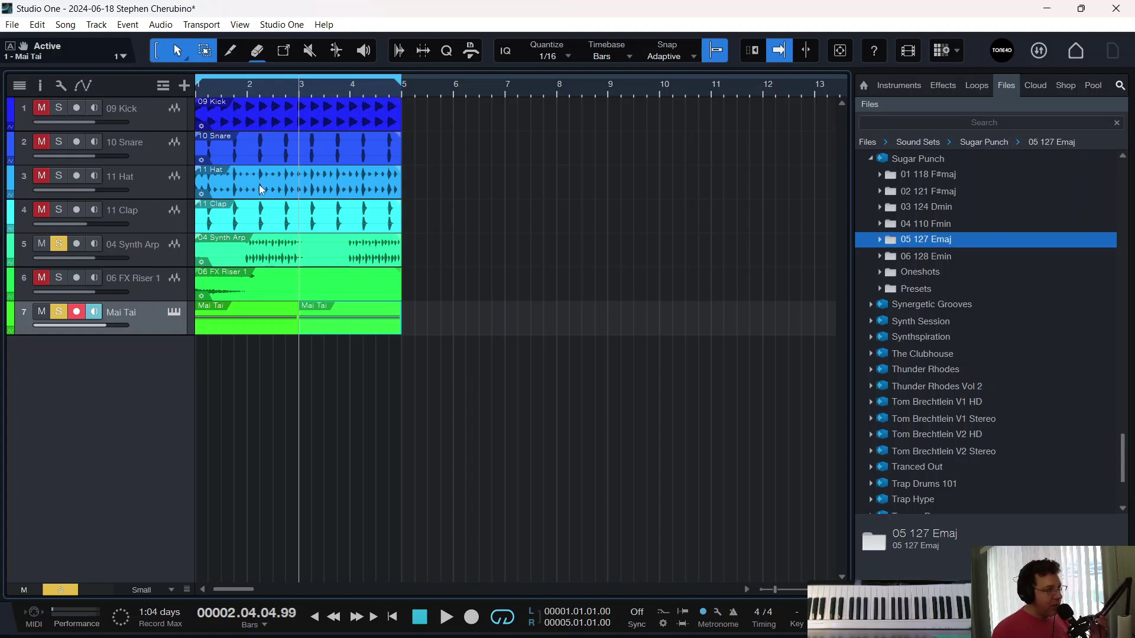
Show the chord track and add a B major chord spanning bars 1 and 2
{"action": "left_click", "coordinate": [163, 85]}
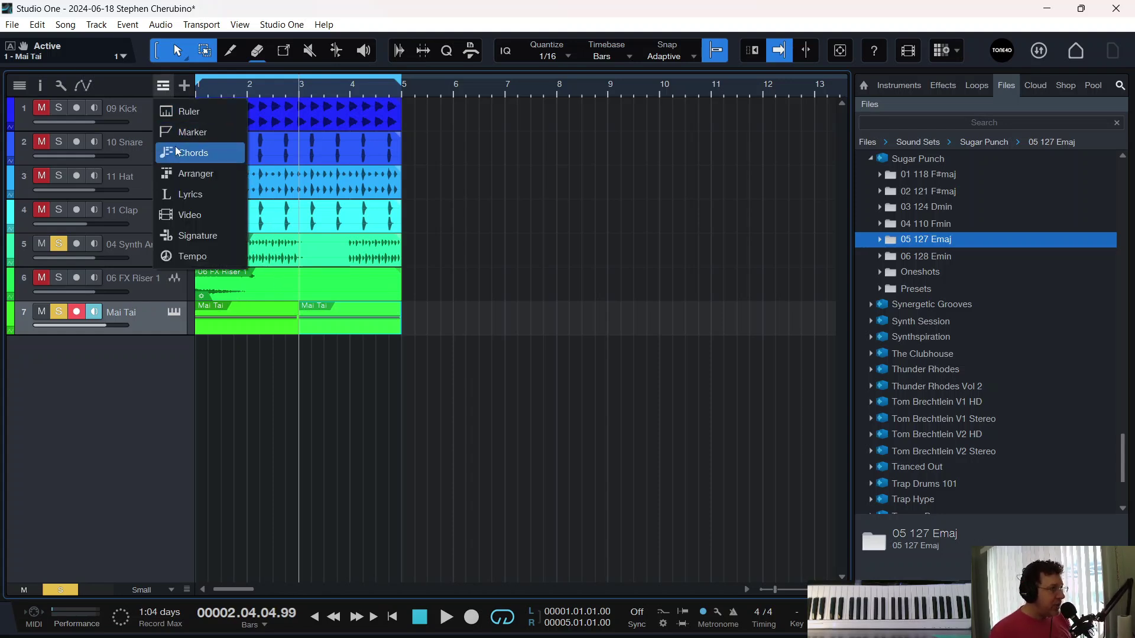
{"action": "left_click", "coordinate": [192, 153]}
{"action": "double_click", "coordinate": [219, 110]}
{"action": "left_click_drag", "start_coordinate": [404, 107], "coordinate": [299, 107]}
{"action": "left_click", "coordinate": [275, 107]}
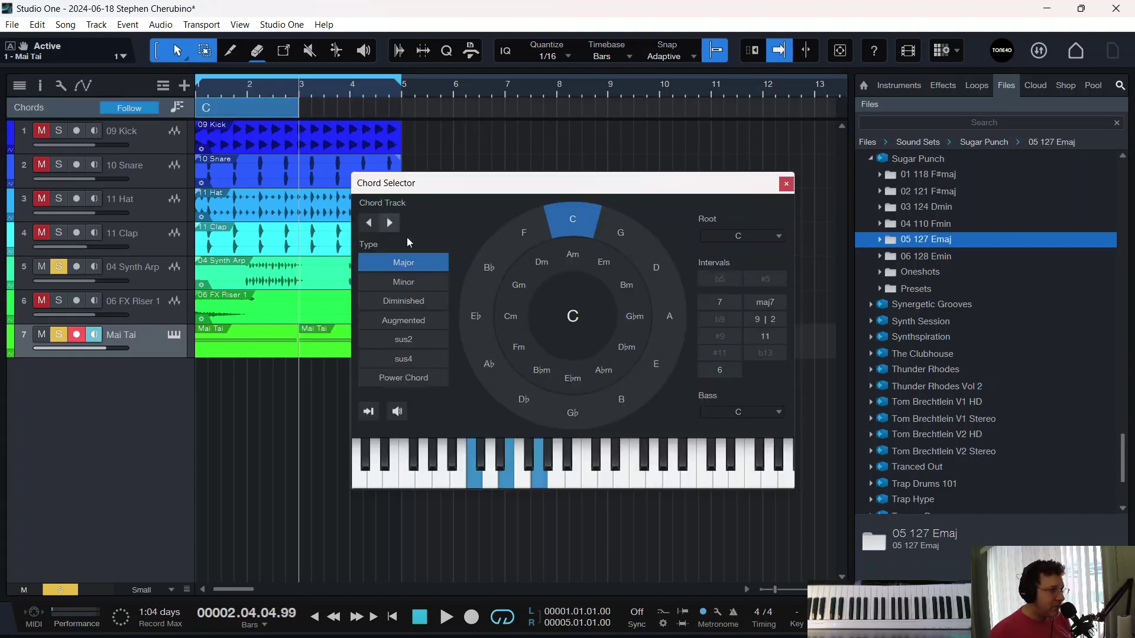
{"action": "left_click", "coordinate": [620, 399]}
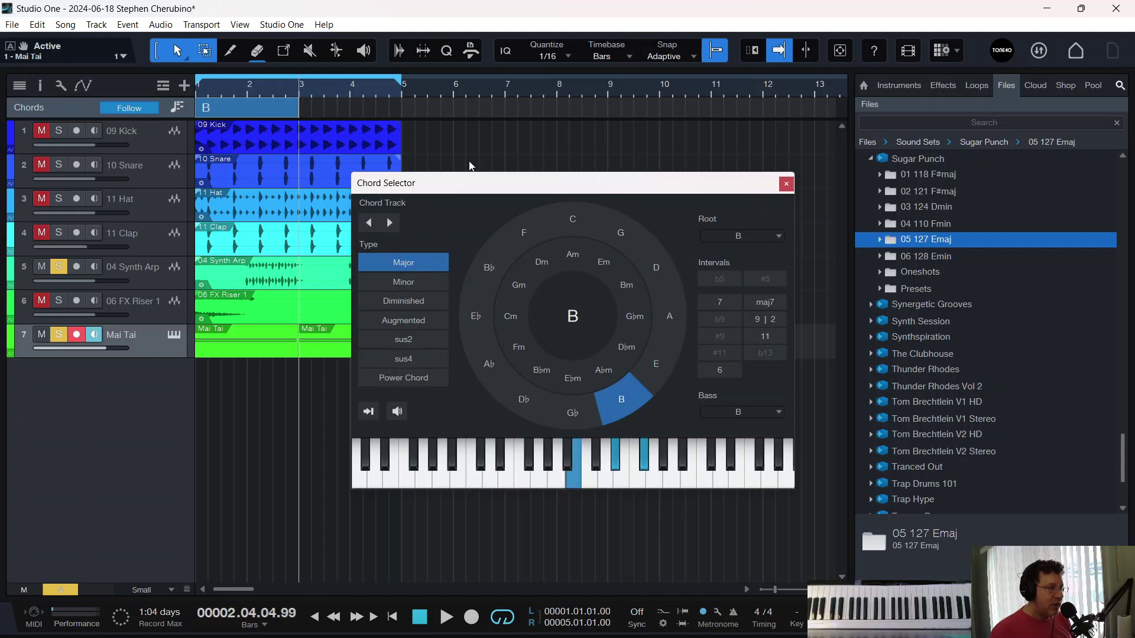
Add a G♭ major chord on the chord track over bars 3 and 4
{"action": "double_click", "coordinate": [346, 106]}
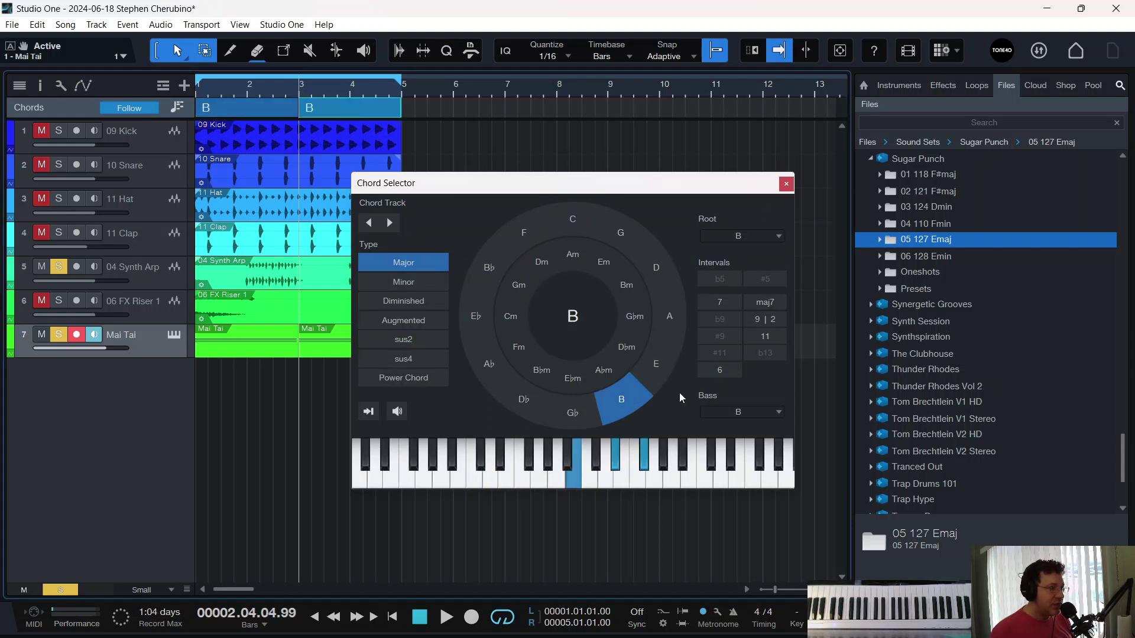
{"action": "left_click", "coordinate": [566, 417]}
{"action": "left_click", "coordinate": [787, 183]}
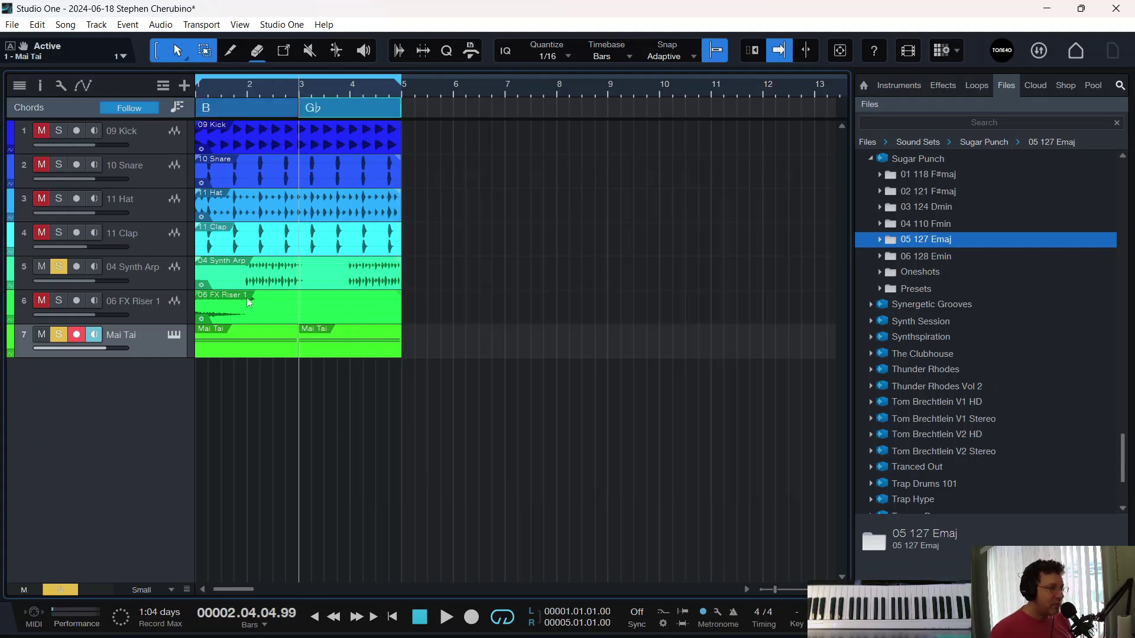
Set the Mai Tai track to follow chords in Narrow mode and listen to it with the soloed synth arp
{"action": "key", "text": "space"}
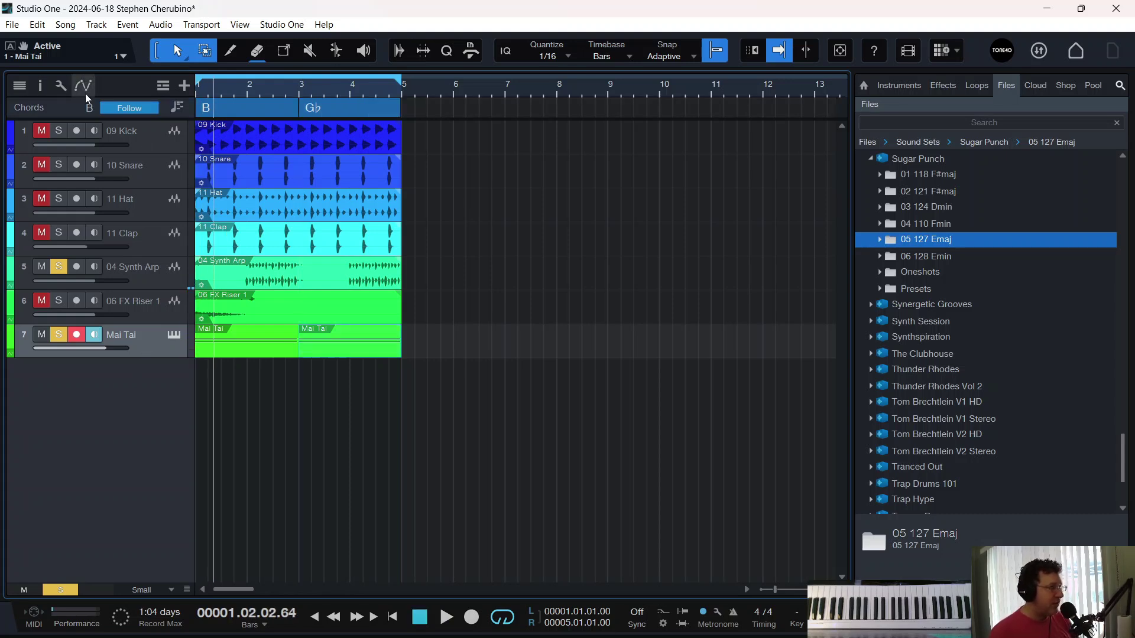
{"action": "left_click", "coordinate": [40, 86]}
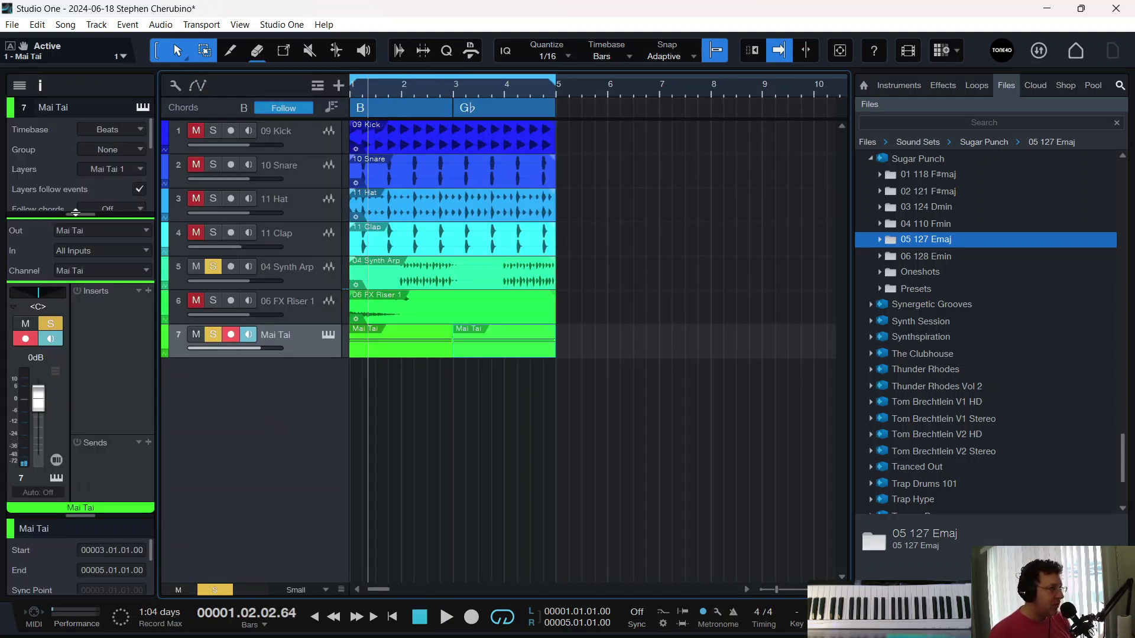
{"action": "left_click_drag", "start_coordinate": [76, 211], "coordinate": [76, 305]}
{"action": "left_click", "coordinate": [115, 209]}
{"action": "left_click", "coordinate": [115, 247]}
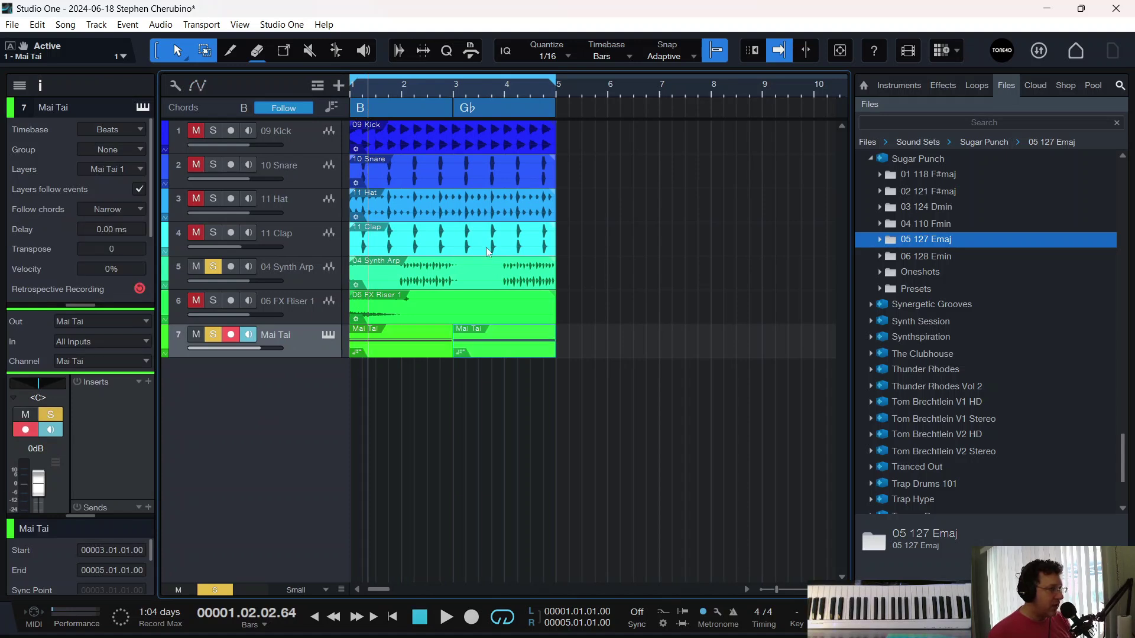
{"action": "key", "text": "space"}
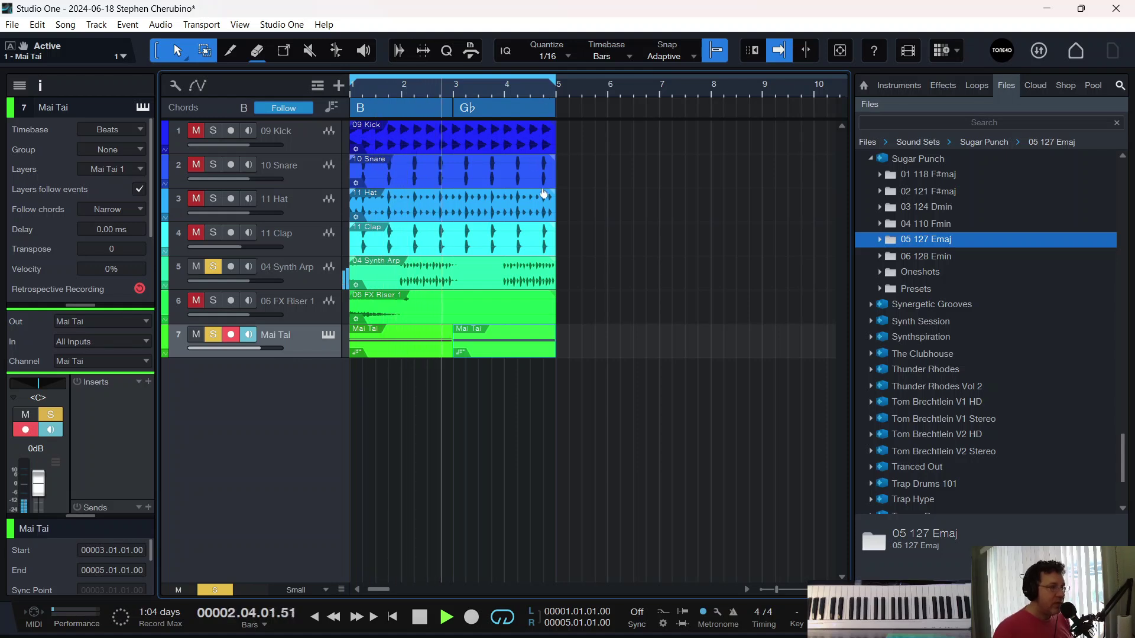
{"action": "key", "text": "space"}
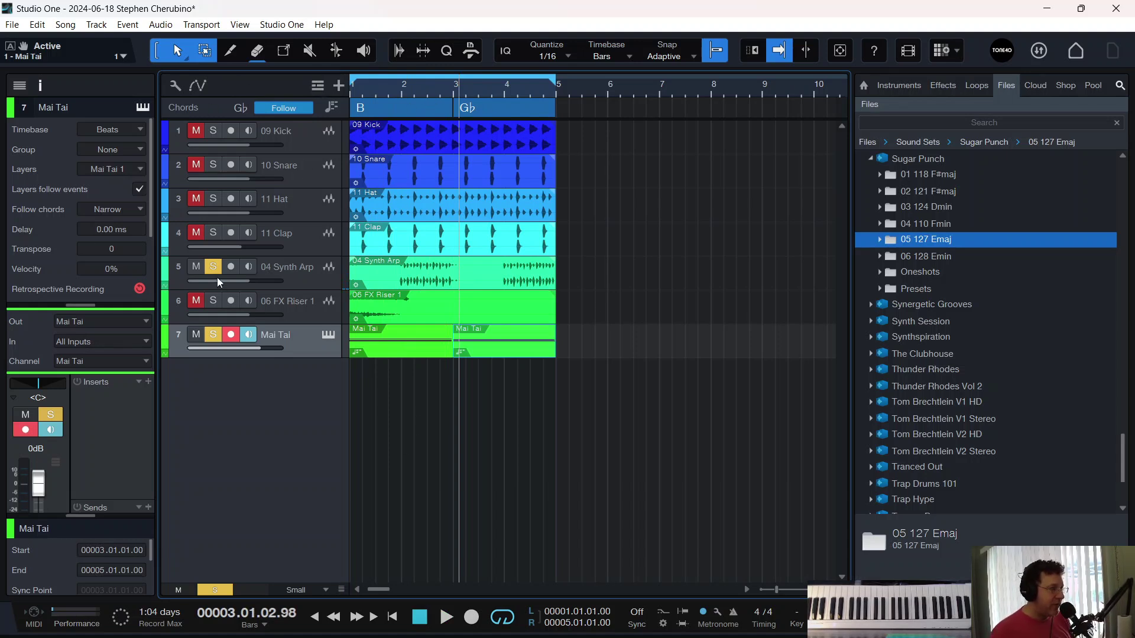
Turn off the track solos and play the full mix of loops and Mai Tai from the song start
{"action": "left_click", "coordinate": [213, 334]}
{"action": "key", "text": "Home"}
{"action": "key", "text": "space"}
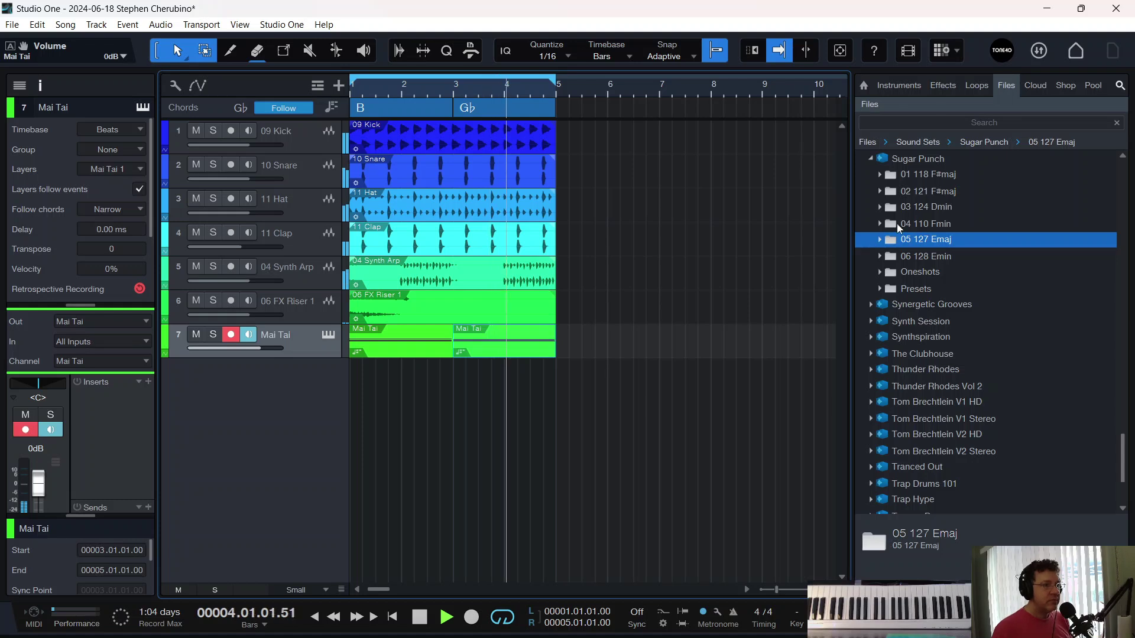
Open a scratch pad with a copy of the loops and chords beside the arrangement, and undo it
{"action": "left_click", "coordinate": [940, 50]}
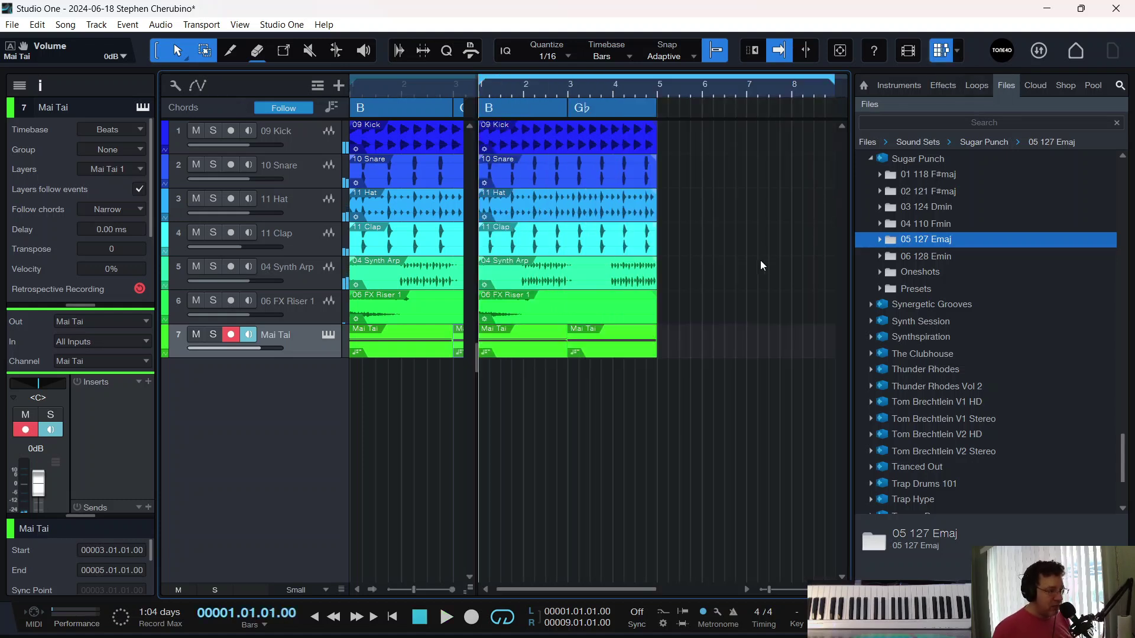
{"action": "key", "text": "ctrl+z"}
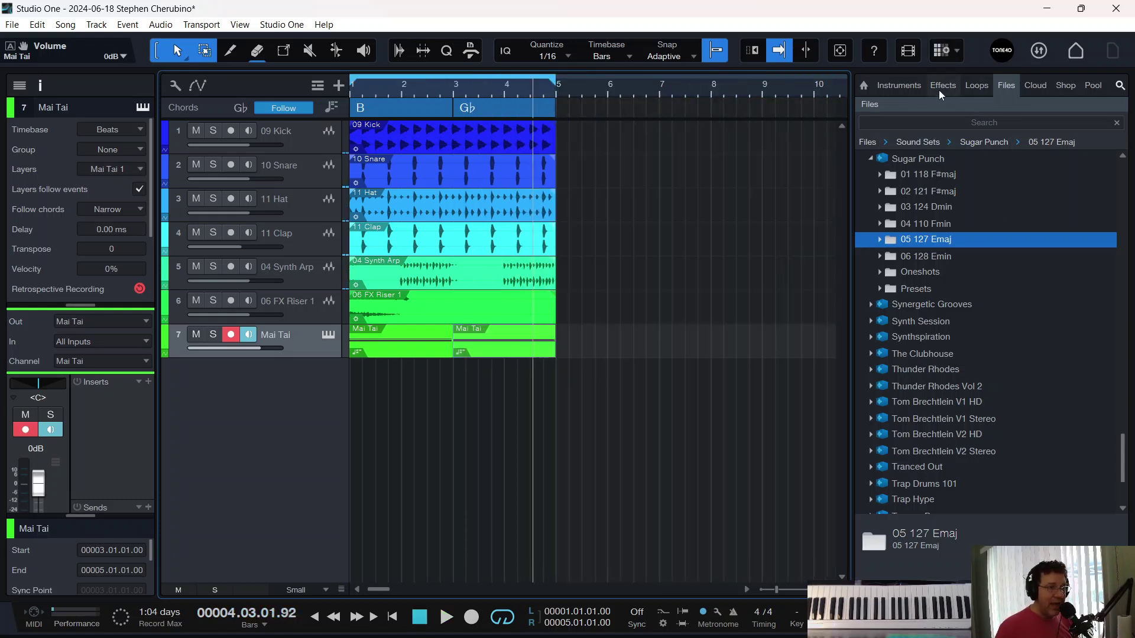
Add the Steinberg HALion Sonic instrument on a new track below Mai Tai
{"action": "left_click", "coordinate": [895, 86]}
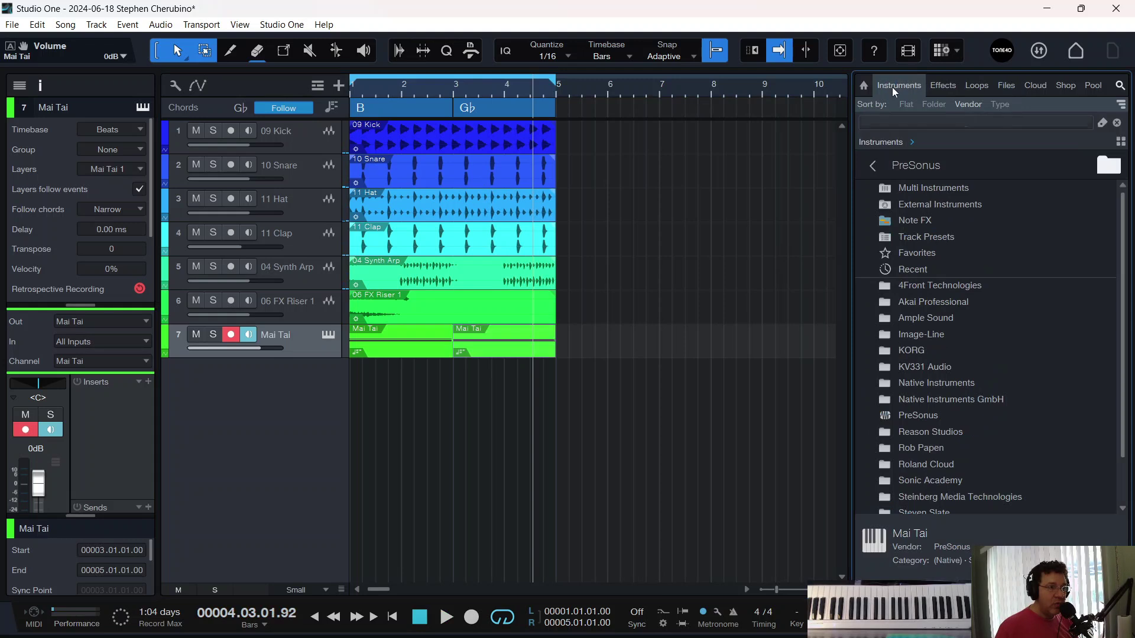
{"action": "left_click", "coordinate": [874, 167]}
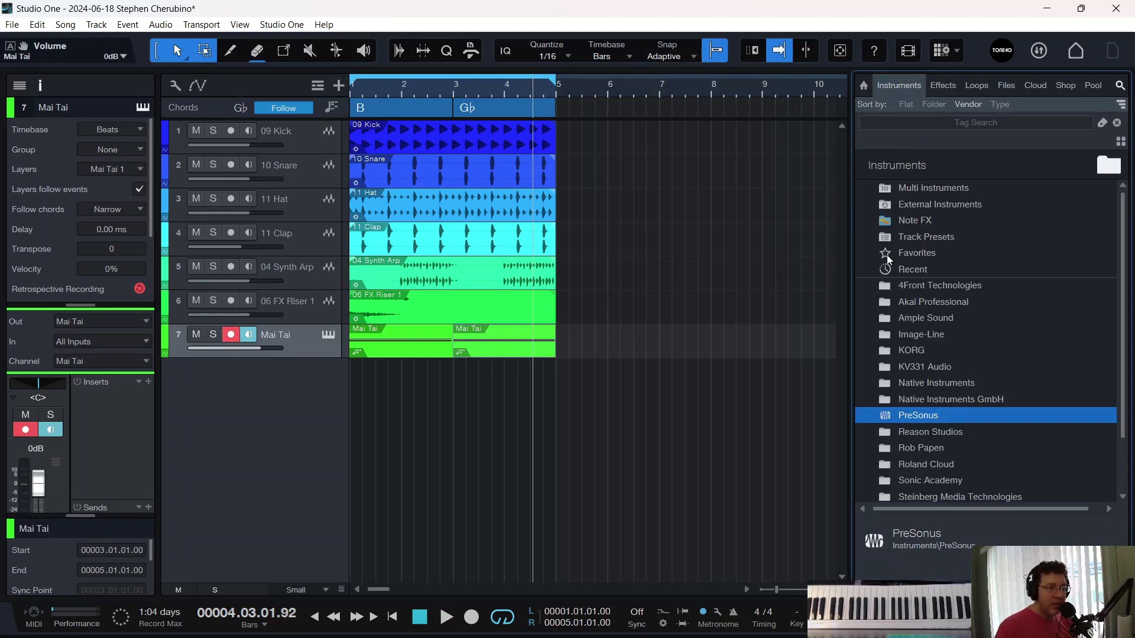
{"action": "scroll", "coordinate": [875, 413], "scroll_direction": "down", "scroll_amount": 2}
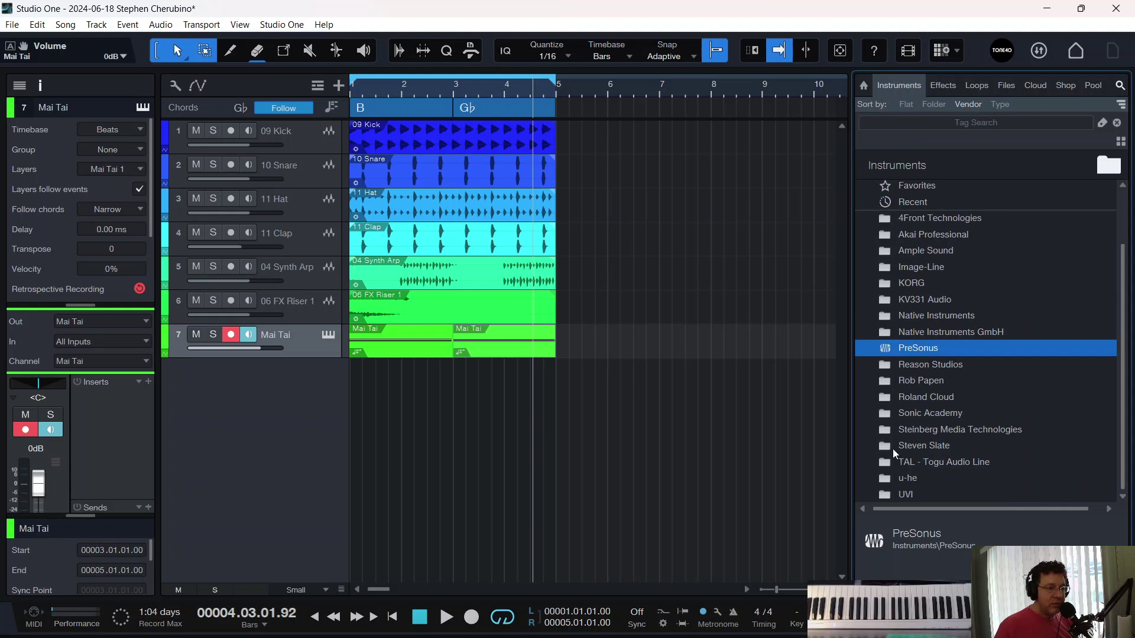
{"action": "double_click", "coordinate": [898, 430]}
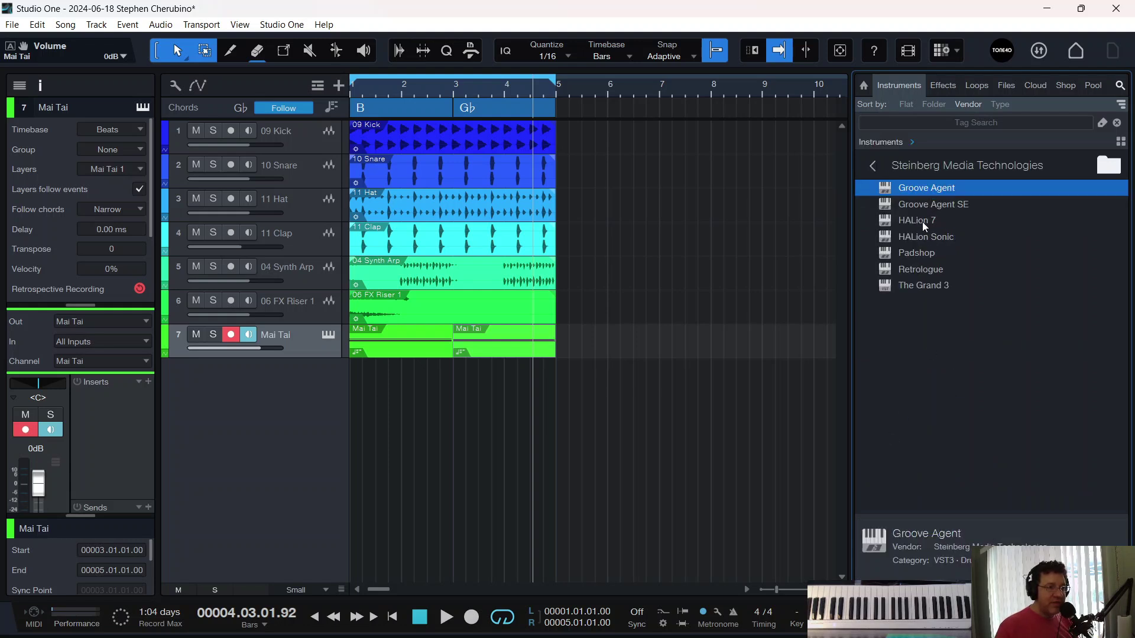
{"action": "left_click_drag", "start_coordinate": [917, 236], "coordinate": [431, 422]}
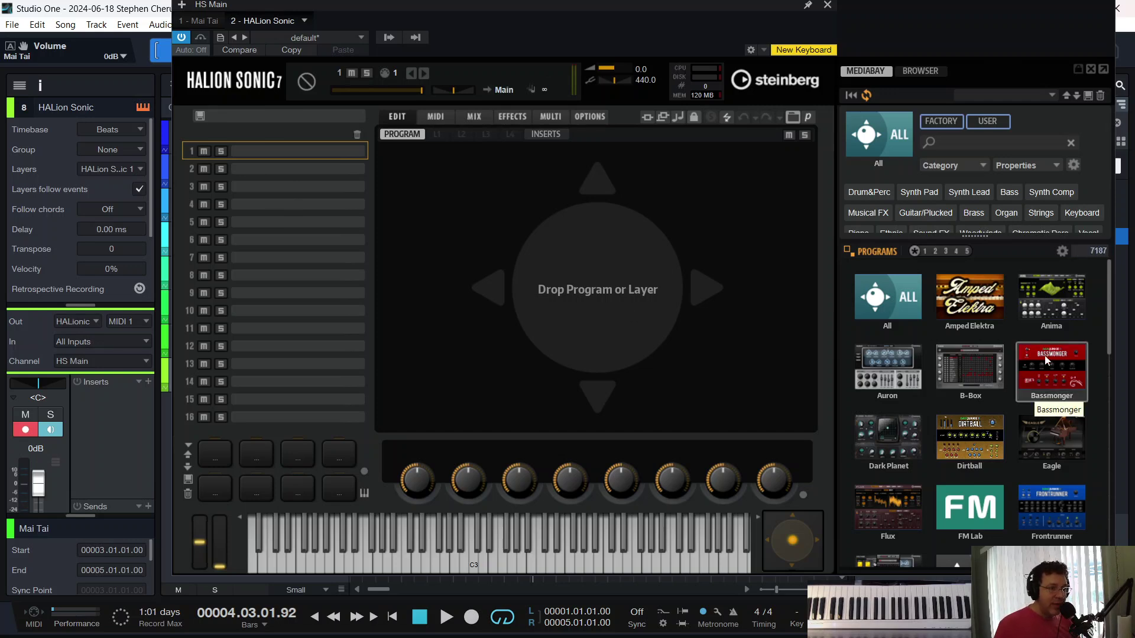
Load the Paddycake program from the Paddycake library into HALion Sonic and close the instrument window
{"action": "scroll", "coordinate": [1051, 380], "scroll_direction": "down", "scroll_amount": 10}
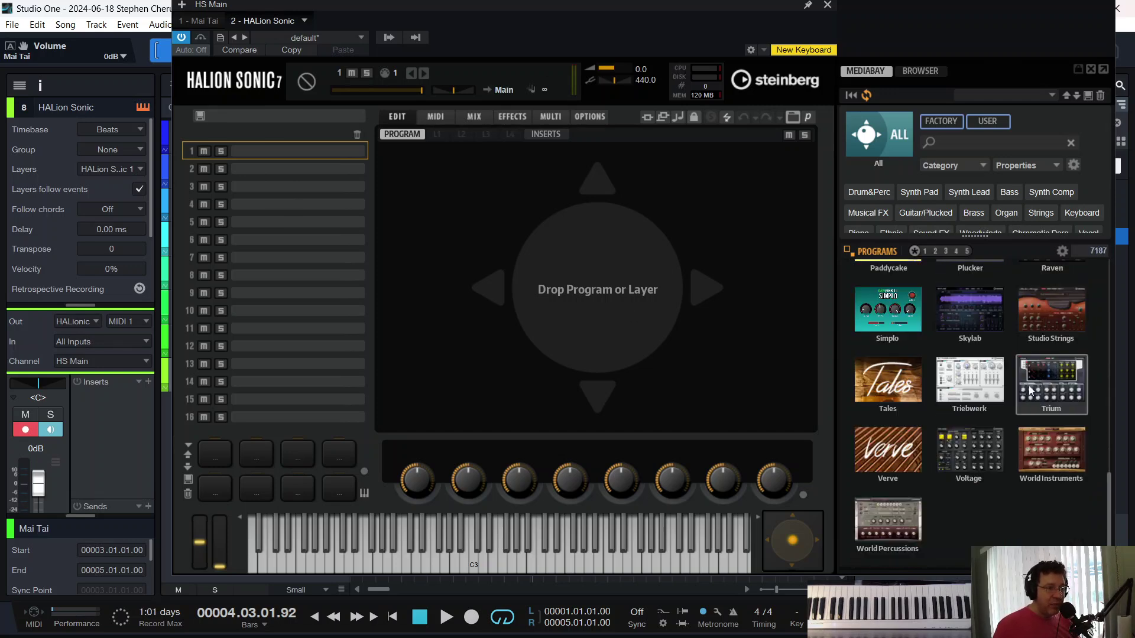
{"action": "scroll", "coordinate": [1033, 387], "scroll_direction": "up", "scroll_amount": 3}
{"action": "left_click", "coordinate": [890, 428]}
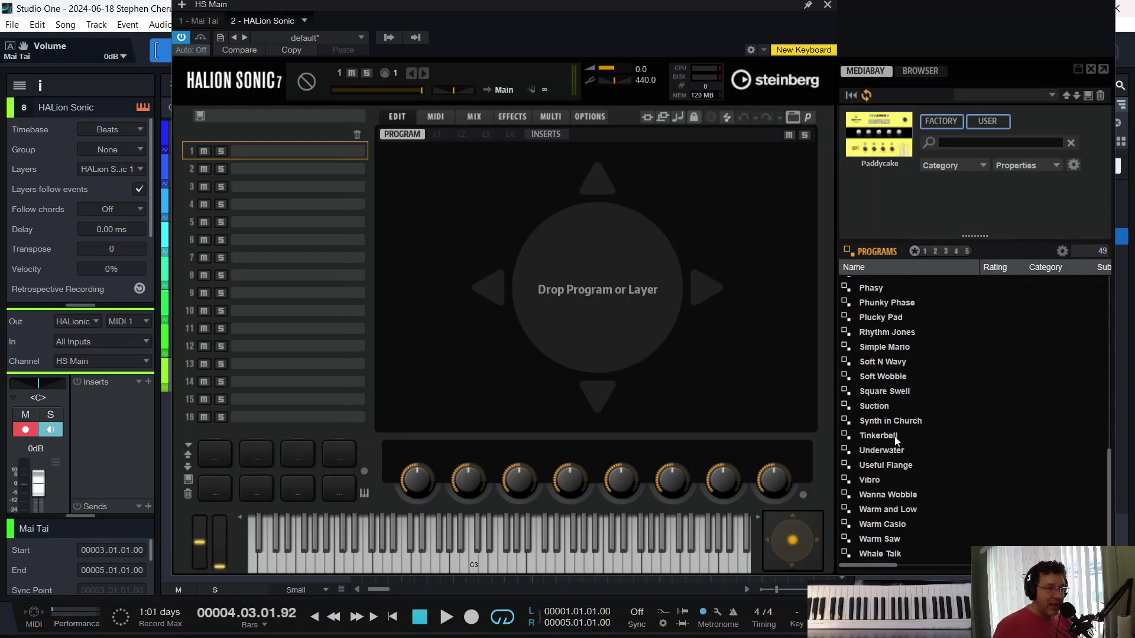
{"action": "scroll", "coordinate": [890, 313], "scroll_direction": "up", "scroll_amount": 1}
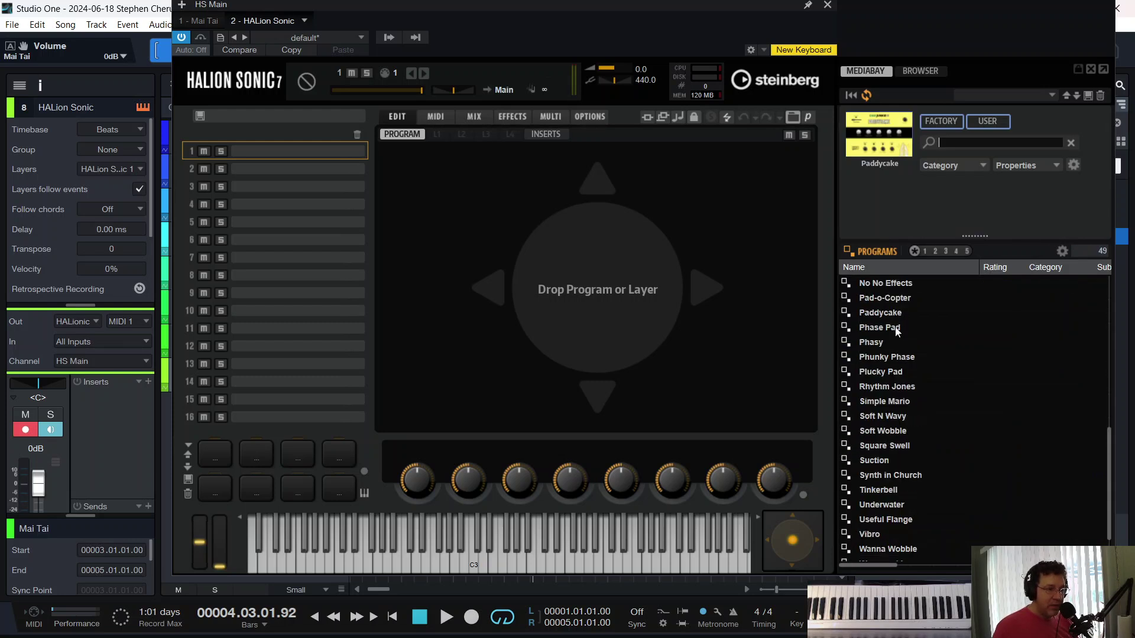
{"action": "double_click", "coordinate": [881, 314]}
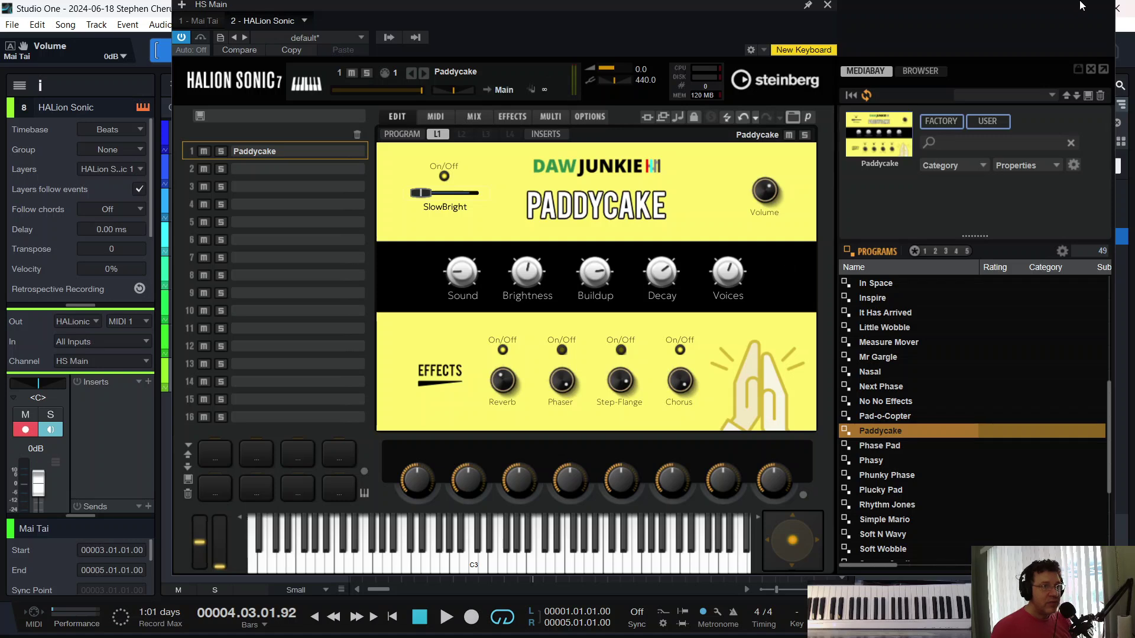
{"action": "left_click", "coordinate": [827, 5]}
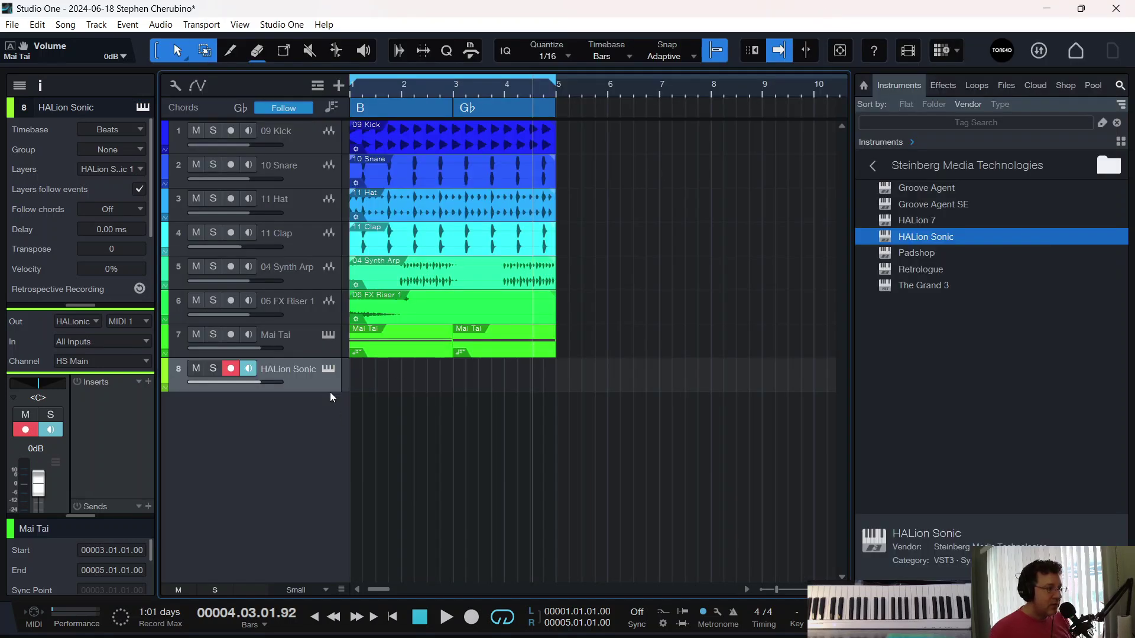
Move both Mai Tai parts onto the HALion Sonic track and play the song from the start
{"action": "left_click_drag", "start_coordinate": [380, 344], "coordinate": [379, 374]}
{"action": "left_click_drag", "start_coordinate": [464, 342], "coordinate": [456, 369]}
{"action": "key", "text": "comma"}
{"action": "key", "text": "space"}
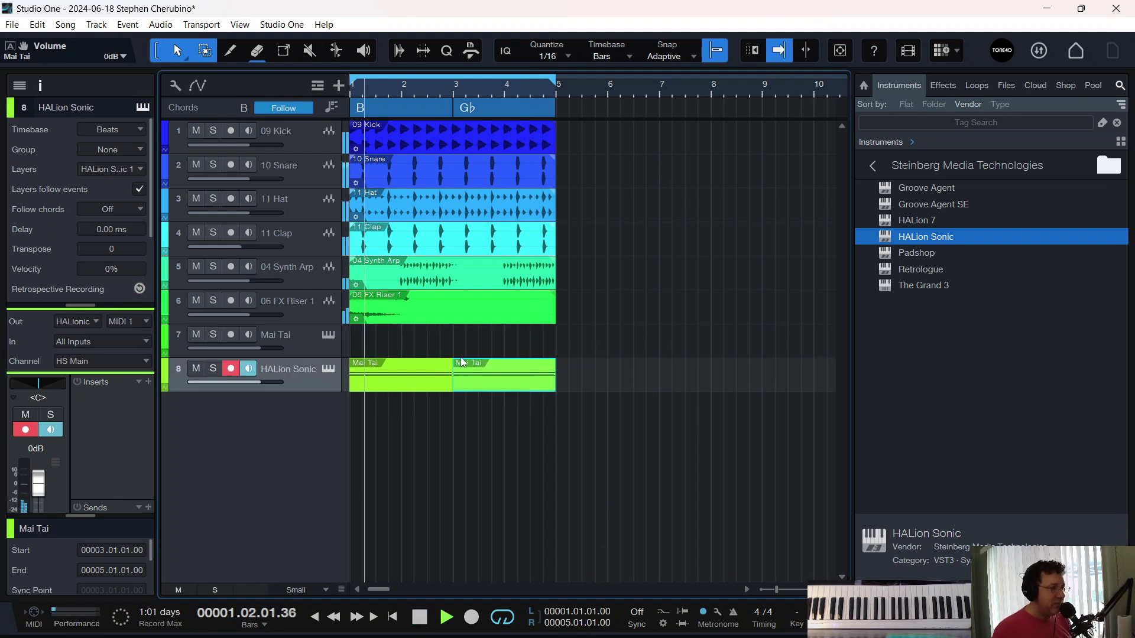
Set the HALion Sonic track's chord following to Narrow and lower its volume to -11.7 dB while the song plays
{"action": "key", "text": "space"}
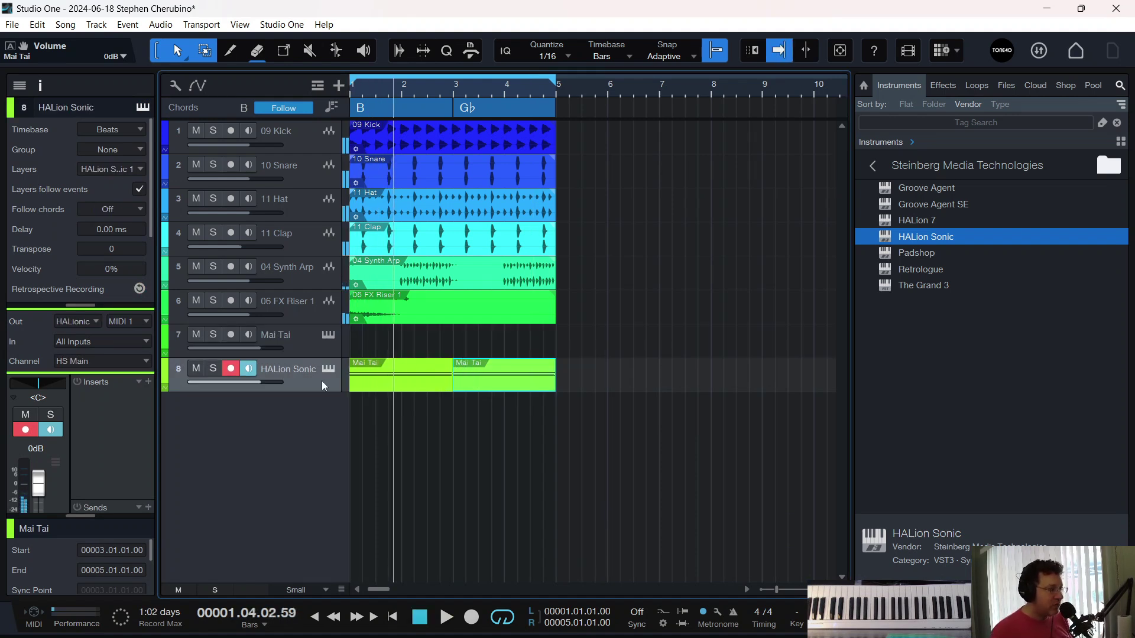
{"action": "left_click", "coordinate": [101, 211]}
{"action": "left_click", "coordinate": [115, 250]}
{"action": "key", "text": "comma"}
{"action": "key", "text": "space"}
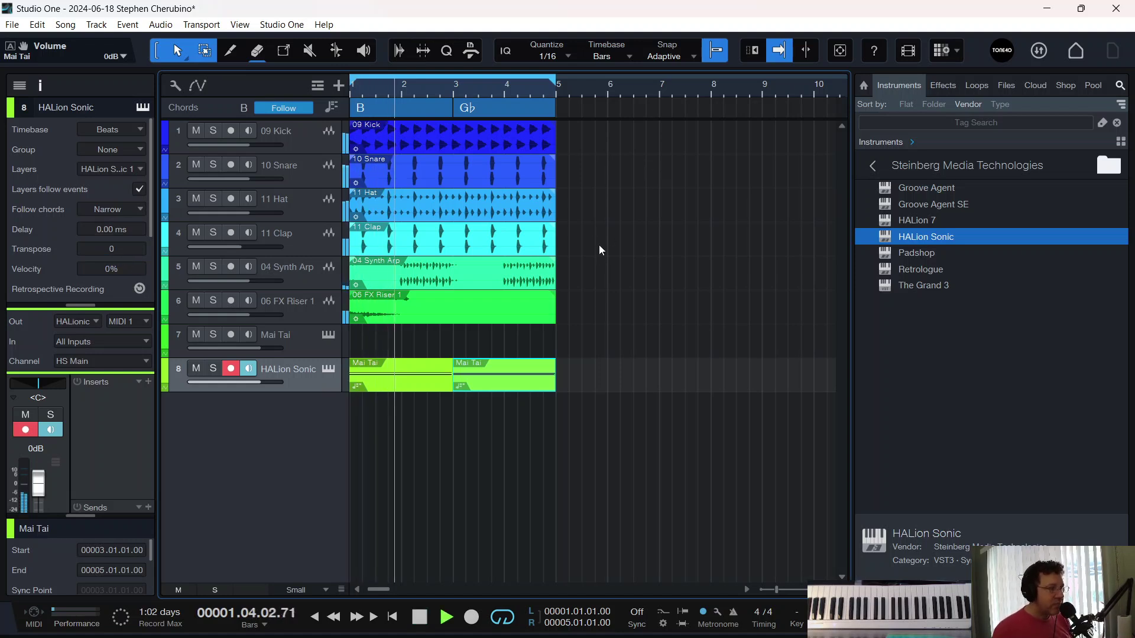
{"action": "left_click_drag", "start_coordinate": [255, 385], "coordinate": [229, 369]}
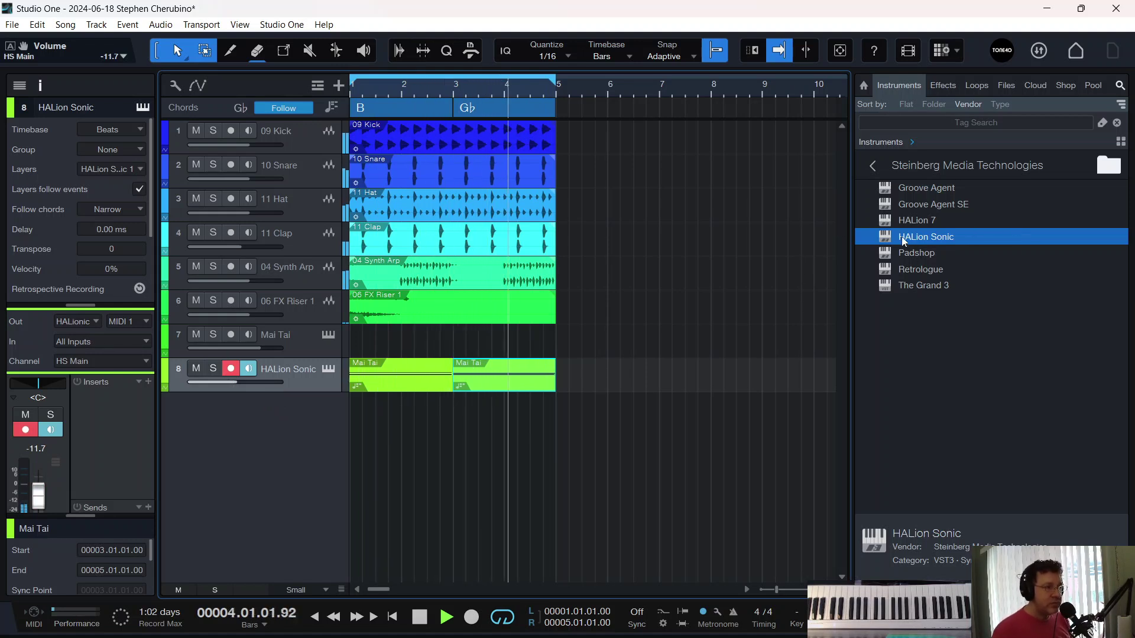
{"action": "key", "text": "space"}
Add a second HALion Sonic instrument on a new track below and load the Mini Squeak program from the Bassmonger library
{"action": "left_click_drag", "start_coordinate": [903, 238], "coordinate": [398, 437]}
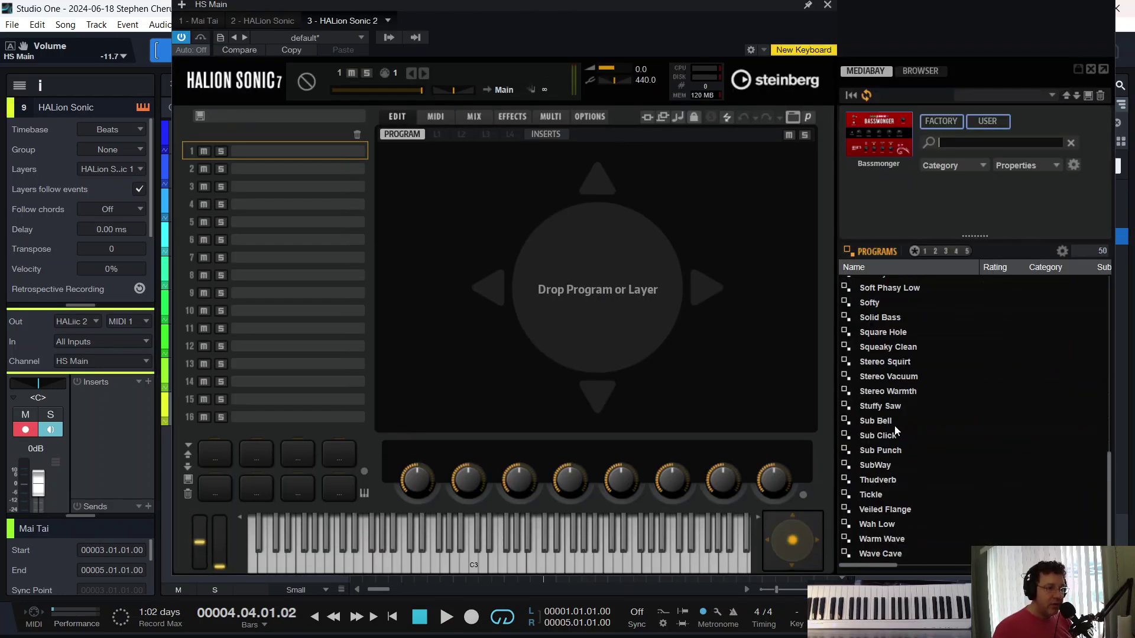
{"action": "scroll", "coordinate": [891, 454], "scroll_direction": "up", "scroll_amount": 10}
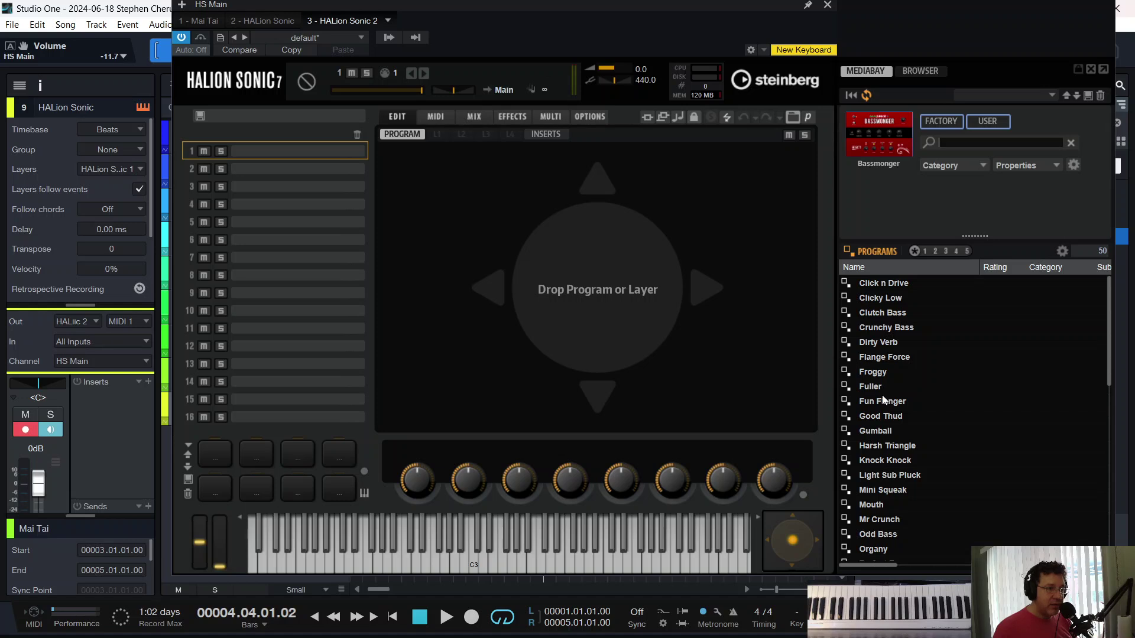
{"action": "scroll", "coordinate": [884, 400], "scroll_direction": "down", "scroll_amount": 4}
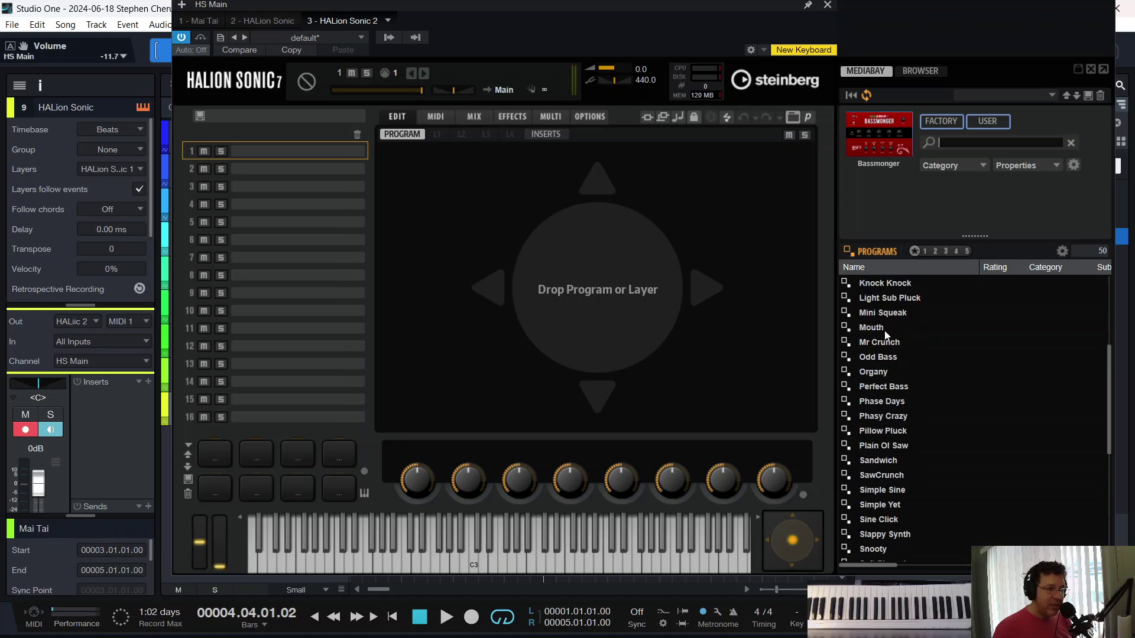
{"action": "left_click", "coordinate": [886, 313]}
Audition the Light Sub Pluck, Harsh Triangle and Gumball programs, load Good Thud instead and close the instrument window
{"action": "scroll", "coordinate": [885, 317], "scroll_direction": "up", "scroll_amount": 3}
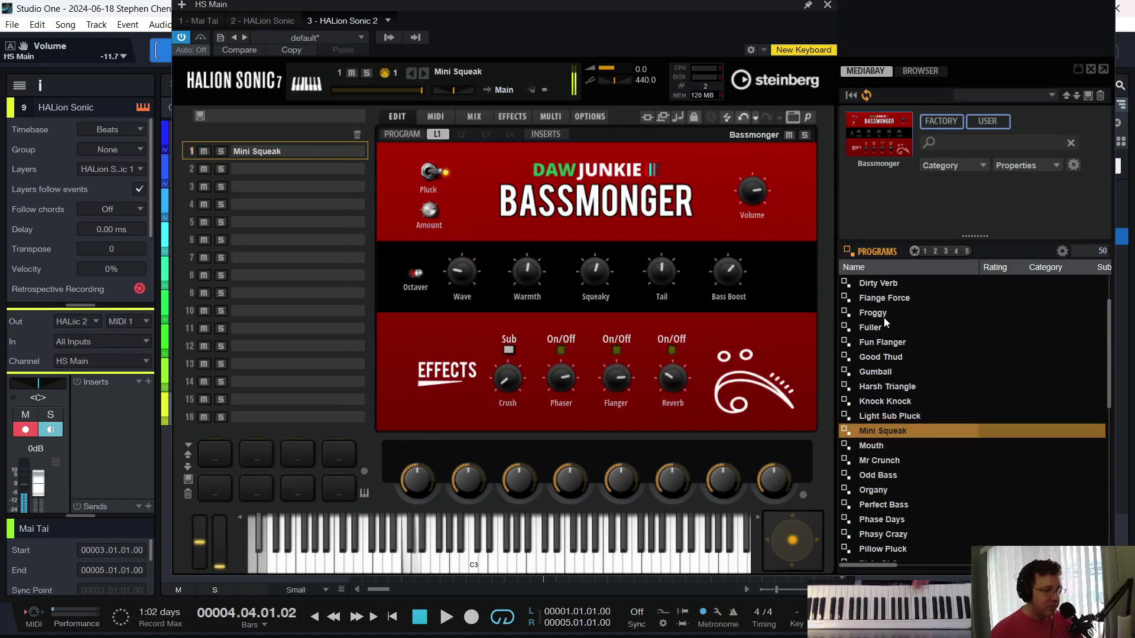
{"action": "left_click", "coordinate": [879, 414]}
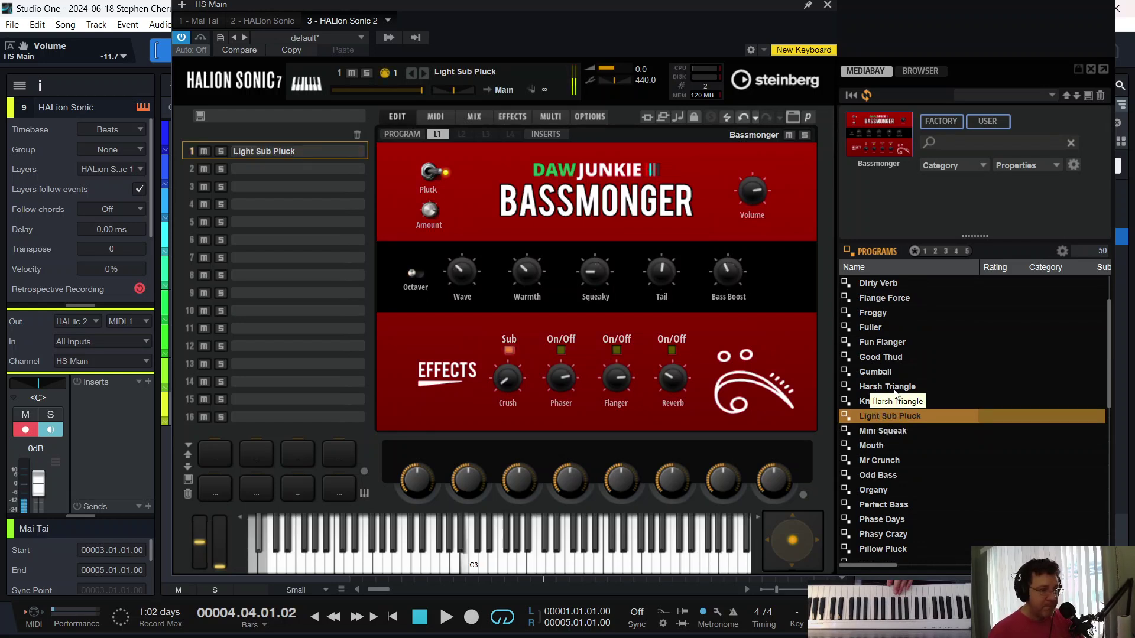
{"action": "left_click", "coordinate": [882, 388]}
{"action": "left_click", "coordinate": [875, 373]}
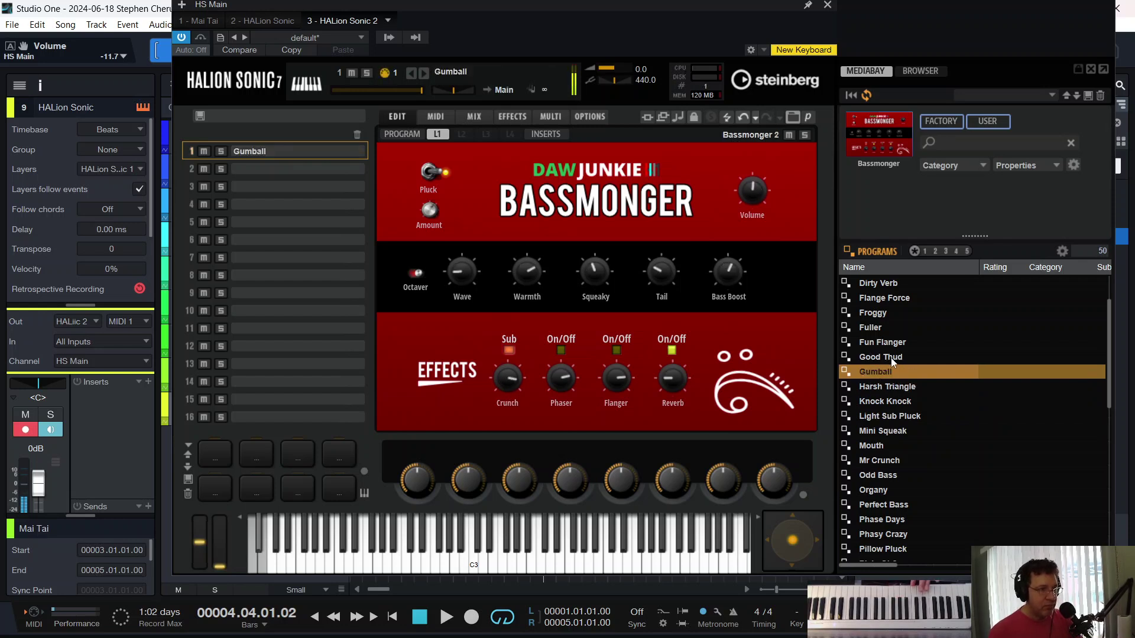
{"action": "left_click", "coordinate": [678, 379]}
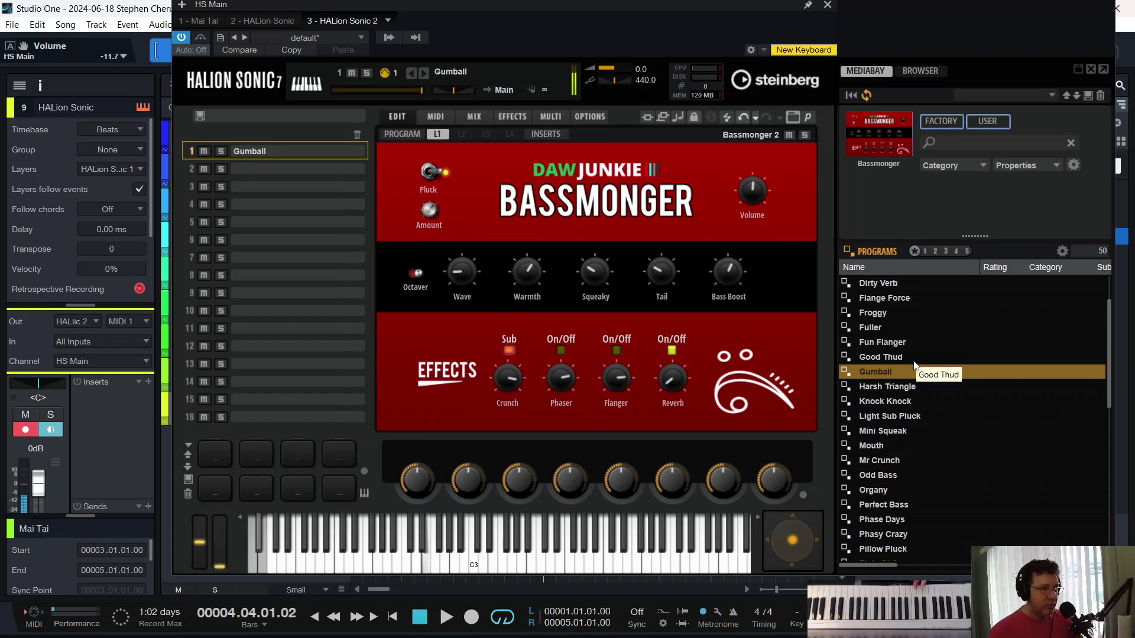
{"action": "left_click", "coordinate": [893, 358]}
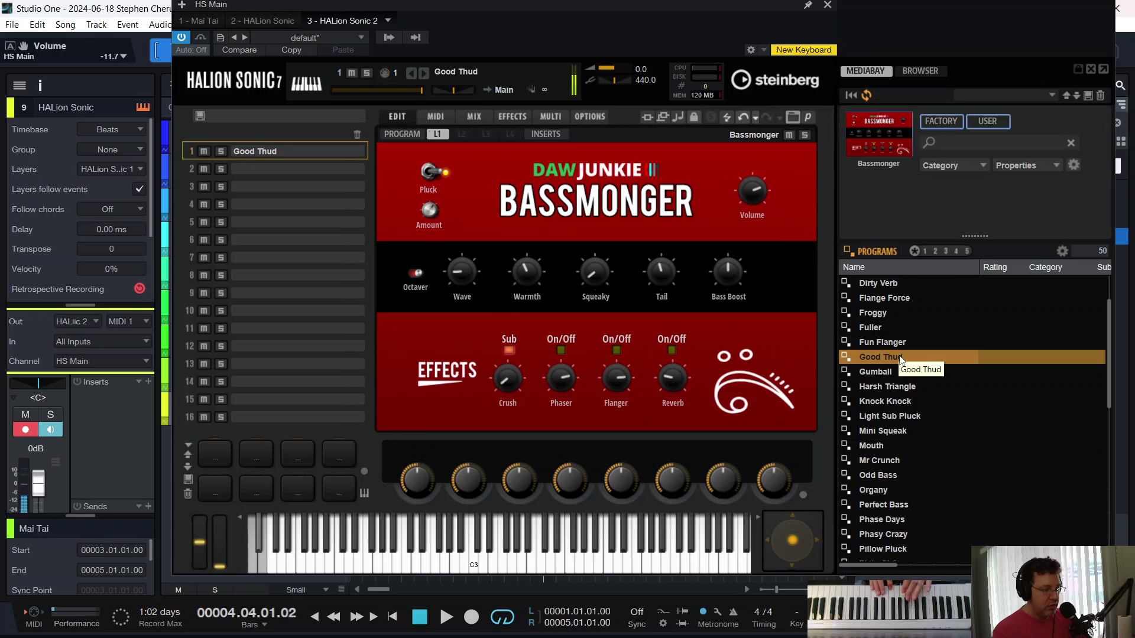
{"action": "left_click", "coordinate": [828, 6]}
Record a two-bar bass part on the new HALion Sonic track from bar 1 and duplicate it to bar 3
{"action": "key", "text": "Home"}
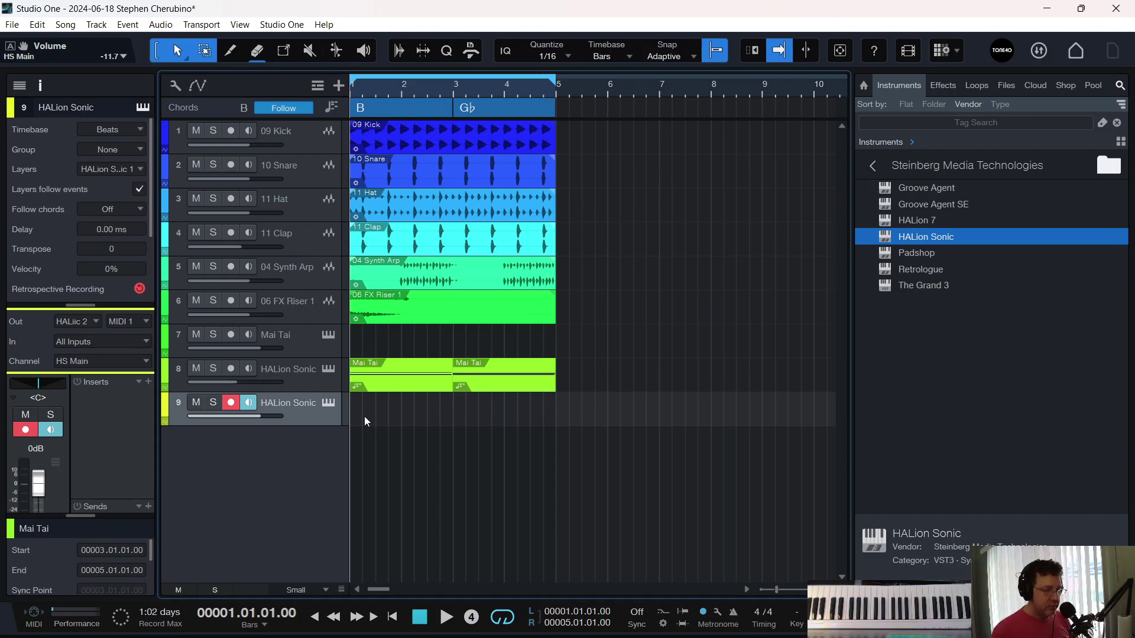
{"action": "key", "text": "KP_Multiply"}
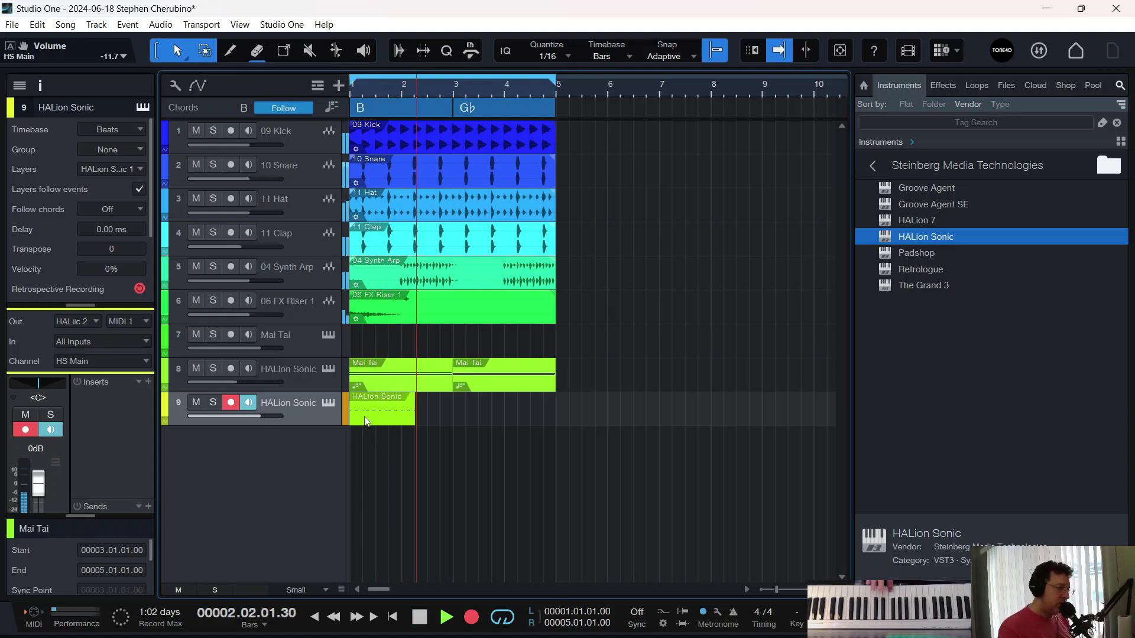
{"action": "key", "text": "space"}
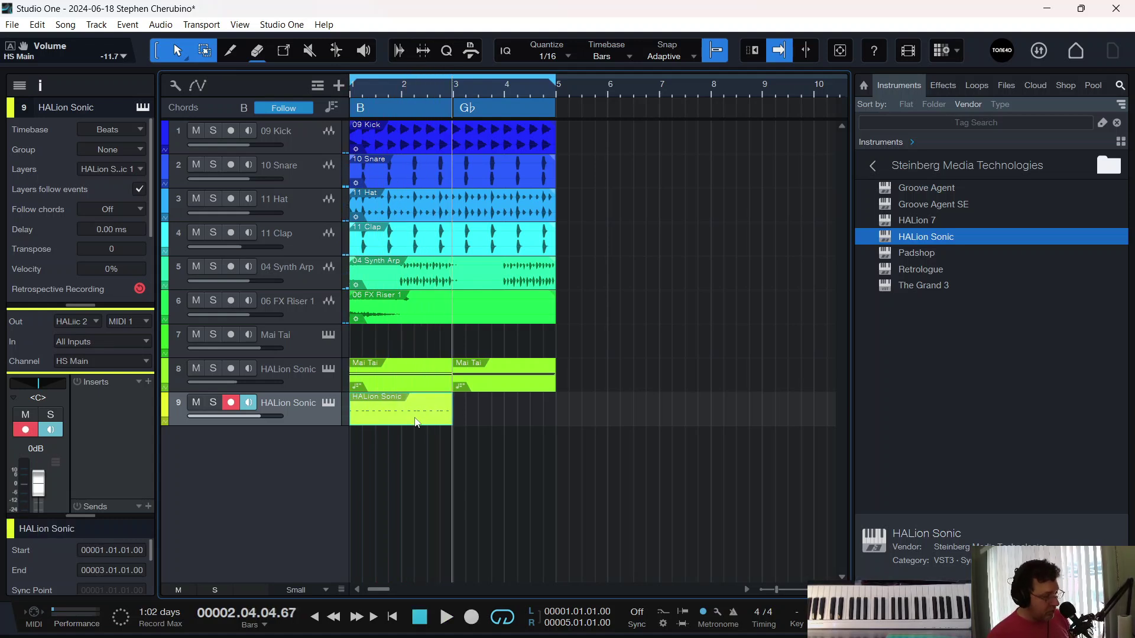
{"action": "key", "text": "d"}
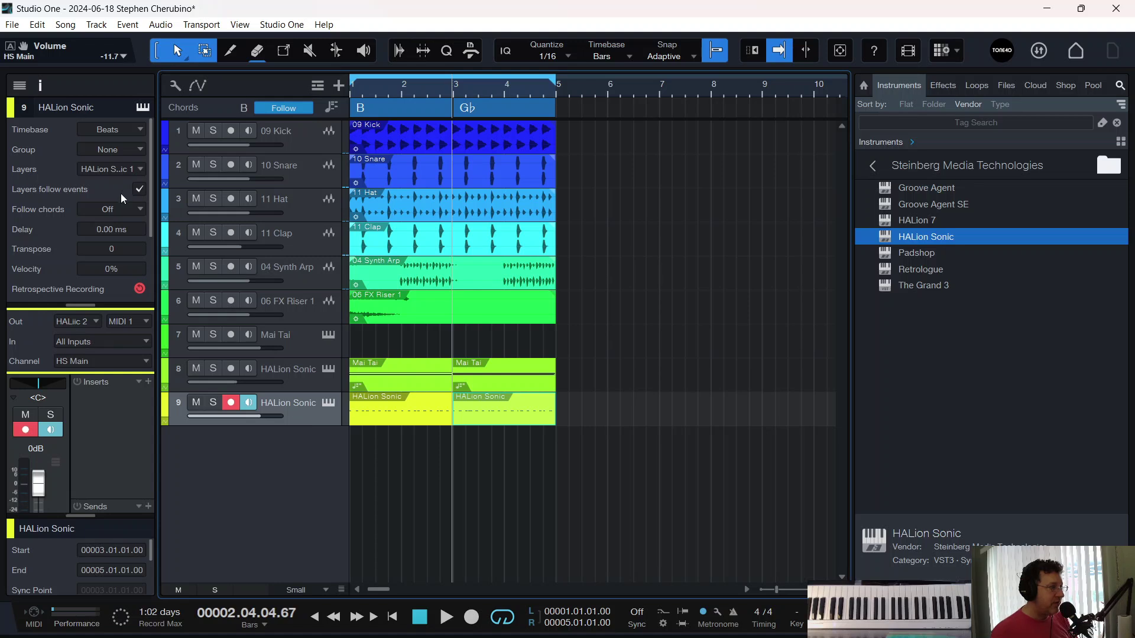
Set the bass track's chord following to Bass, play it soloed with the snare and kick, and clear all solos
{"action": "left_click", "coordinate": [112, 207]}
{"action": "left_click", "coordinate": [105, 276]}
{"action": "left_click", "coordinate": [214, 404]}
{"action": "key", "text": "space"}
{"action": "left_click", "coordinate": [214, 165]}
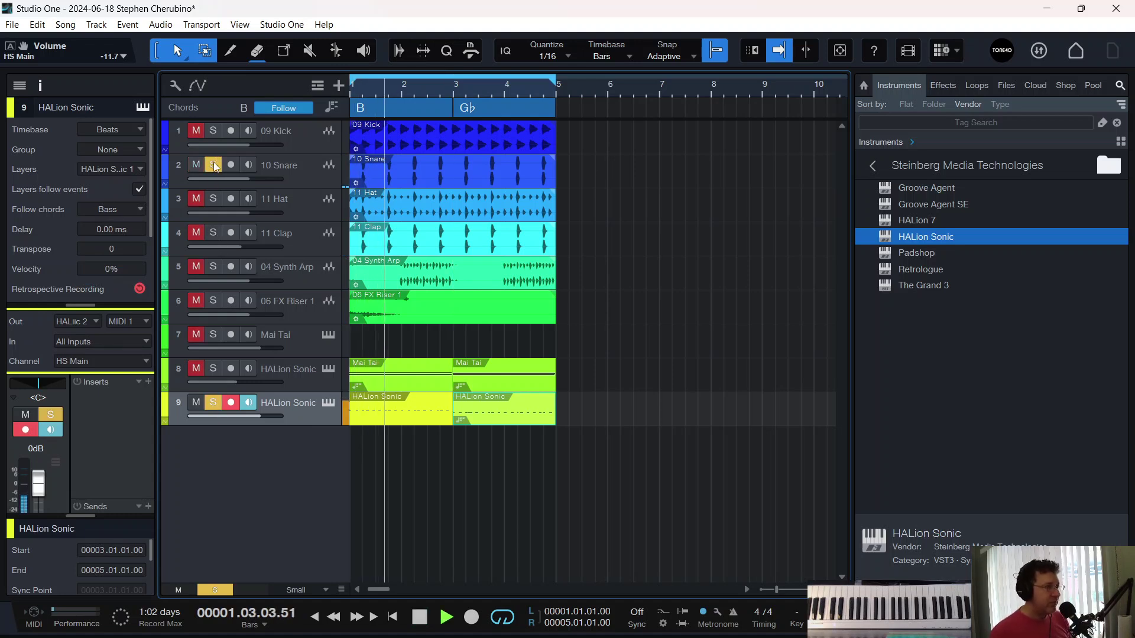
{"action": "left_click", "coordinate": [212, 130]}
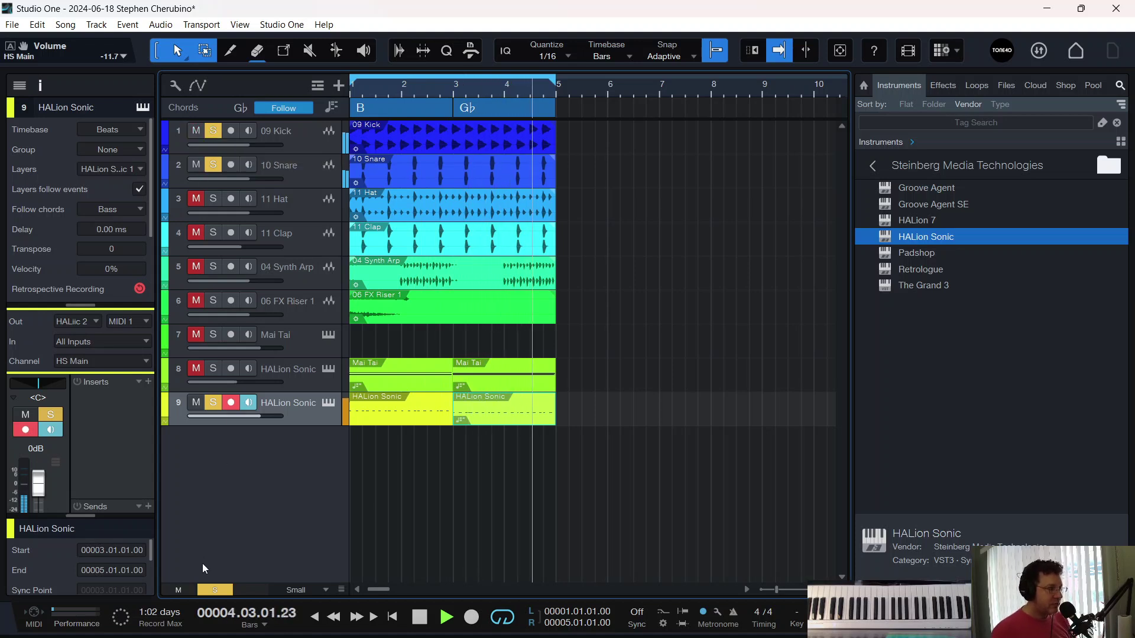
{"action": "left_click", "coordinate": [204, 590]}
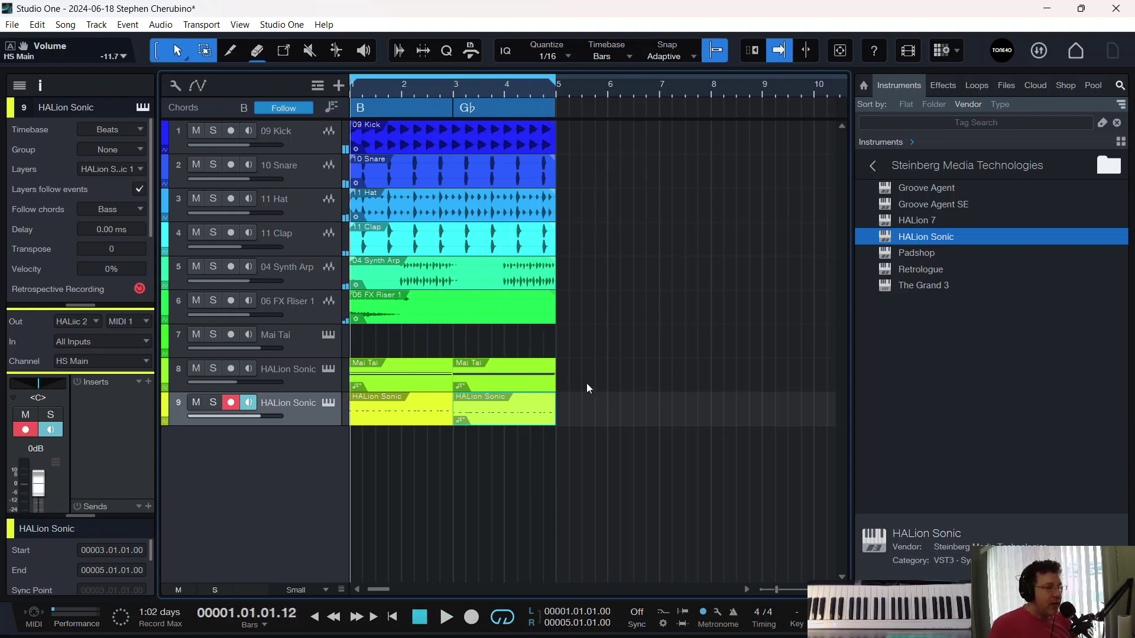
{"action": "left_click_drag", "start_coordinate": [572, 407], "coordinate": [375, 378]}
{"action": "key", "text": "d"}
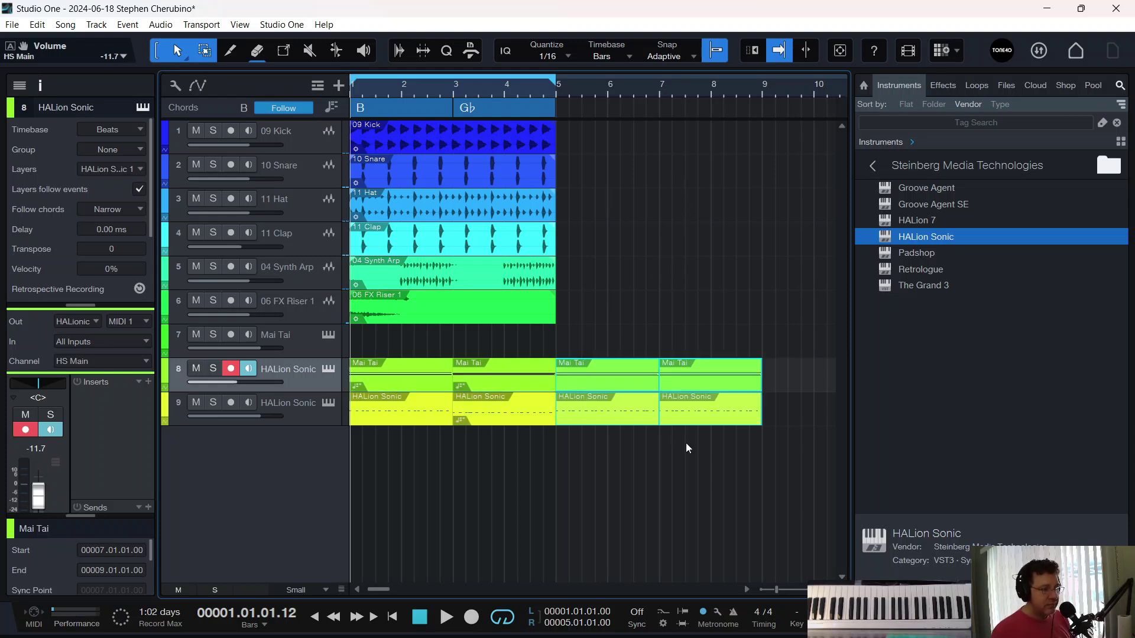
{"action": "key", "text": "ctrl+z"}
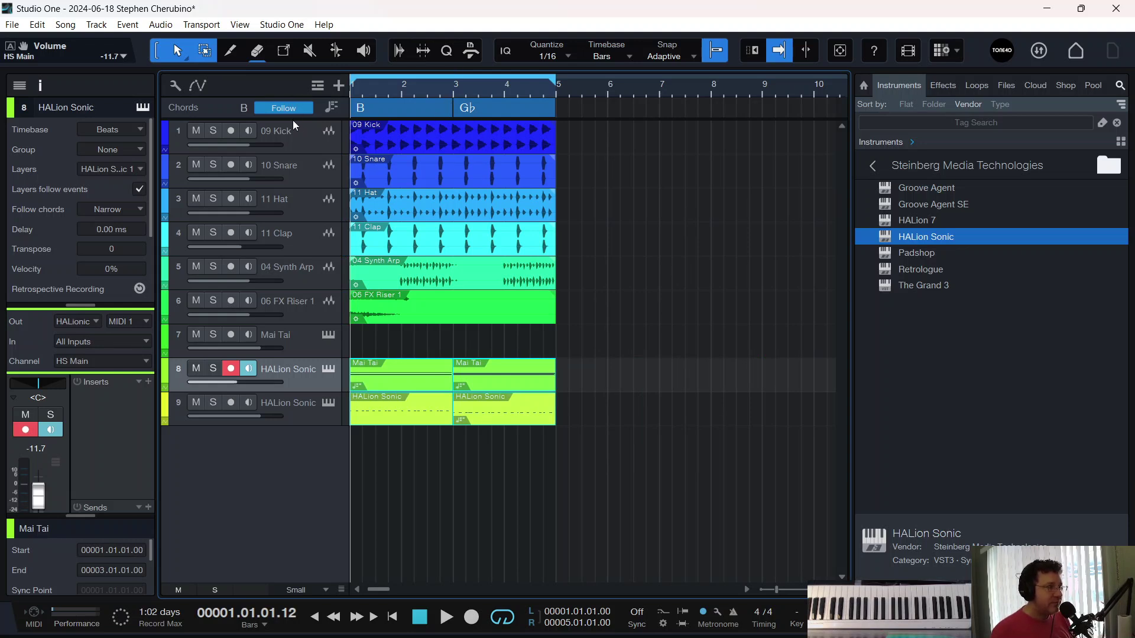
{"action": "left_click", "coordinate": [318, 86]}
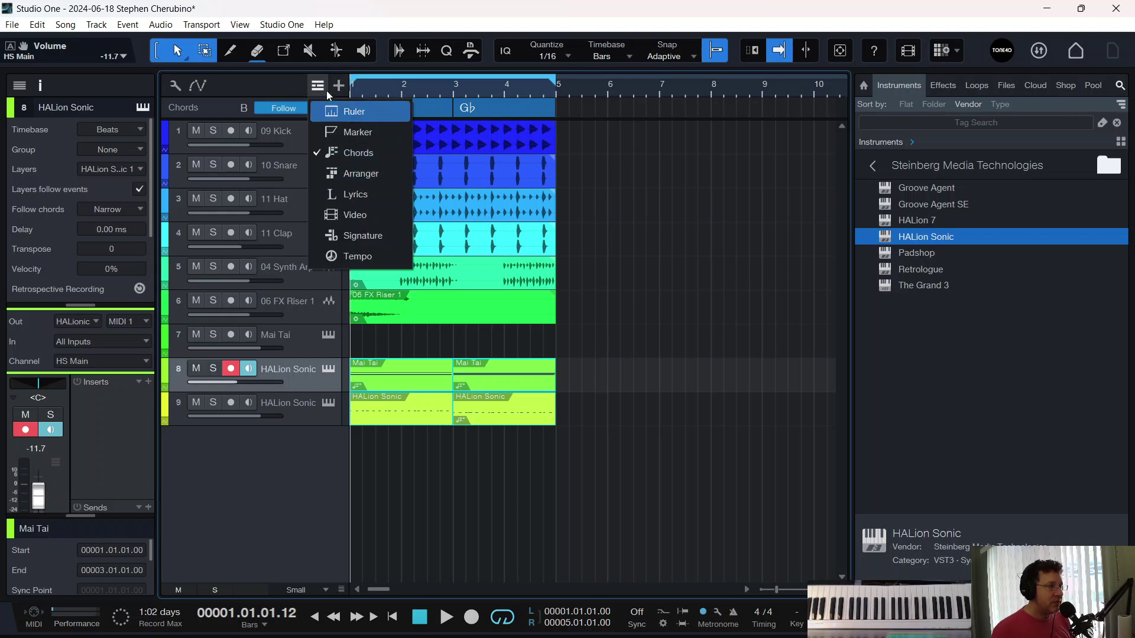
{"action": "left_click", "coordinate": [317, 89]}
Duplicate all loops and instrument parts, and the B and G♭ chords, so they repeat from bar 5 to bar 9
{"action": "left_click_drag", "start_coordinate": [609, 483], "coordinate": [363, 101]}
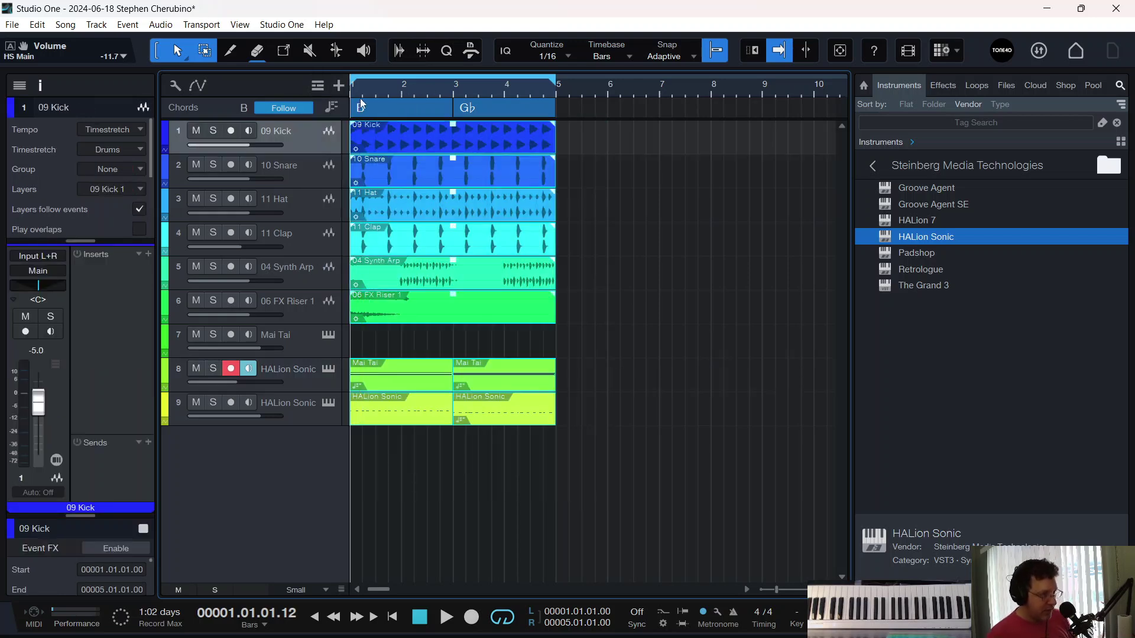
{"action": "key", "text": "d"}
{"action": "left_click_drag", "start_coordinate": [601, 91], "coordinate": [335, 129]}
{"action": "key", "text": "d"}
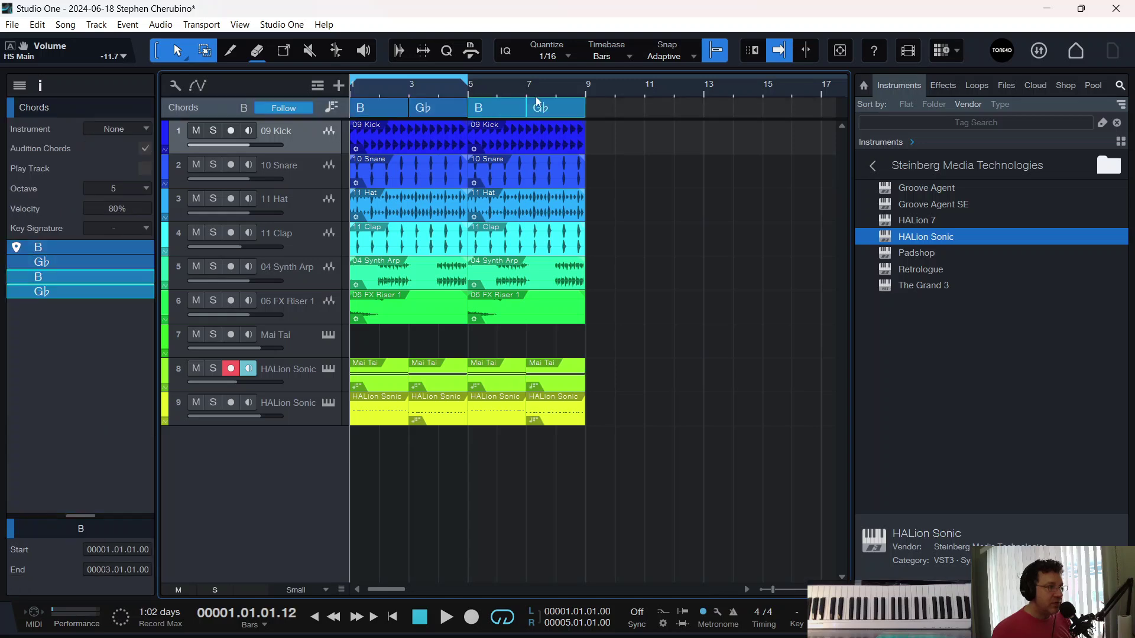
Duplicate the loops and instrument parts of bars 5 to 9 twice, extending all used tracks to bar 17
{"action": "left_click_drag", "start_coordinate": [622, 471], "coordinate": [476, 112]}
{"action": "key", "text": "d"}
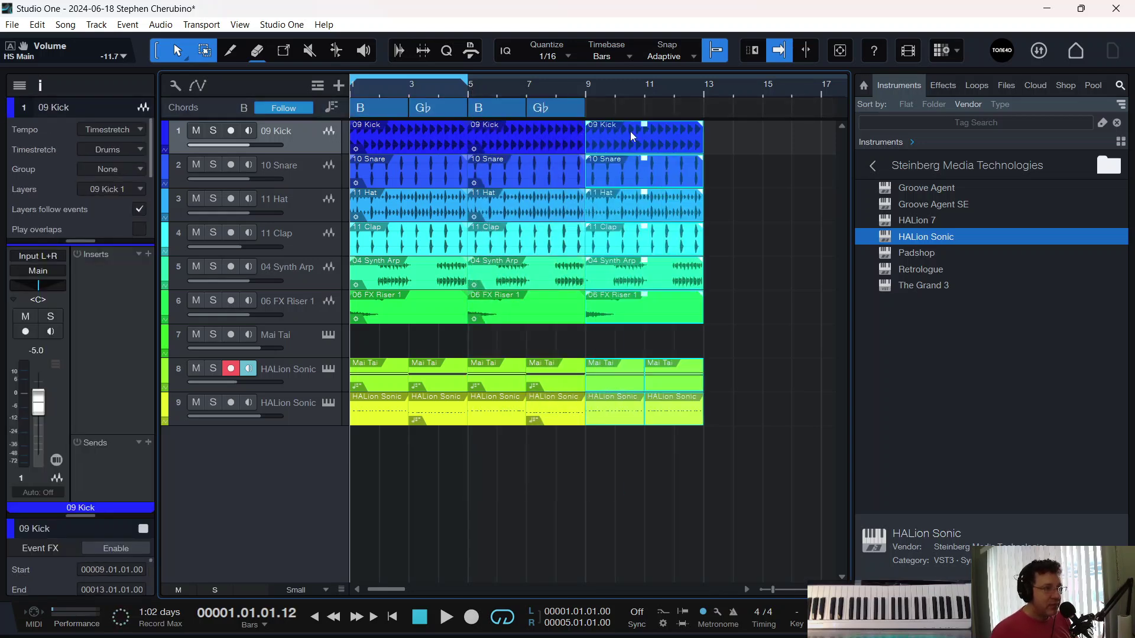
{"action": "key", "text": "d"}
Fill the chord track from bar 9 to bar 17 with four duplicated G♭ chords
{"action": "left_click_drag", "start_coordinate": [632, 85], "coordinate": [591, 112]}
{"action": "left_click", "coordinate": [558, 105]}
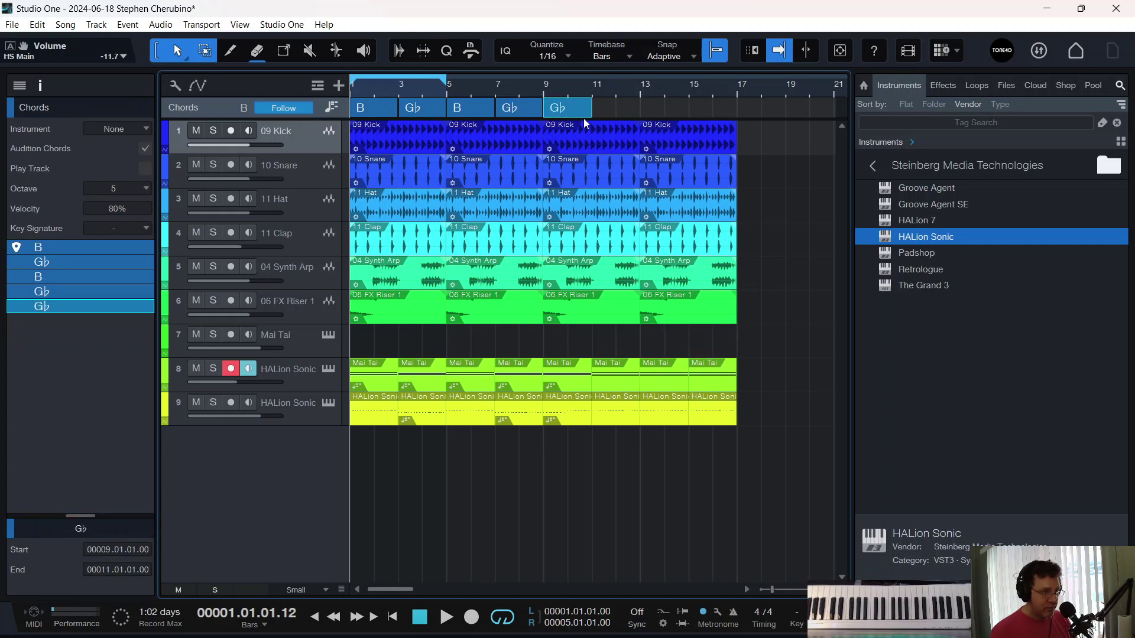
{"action": "key", "text": "ctrl+z"}
{"action": "key", "text": "d"}
{"action": "key", "text": "d"}
{"action": "key", "text": "d"}
{"action": "key", "text": "d"}
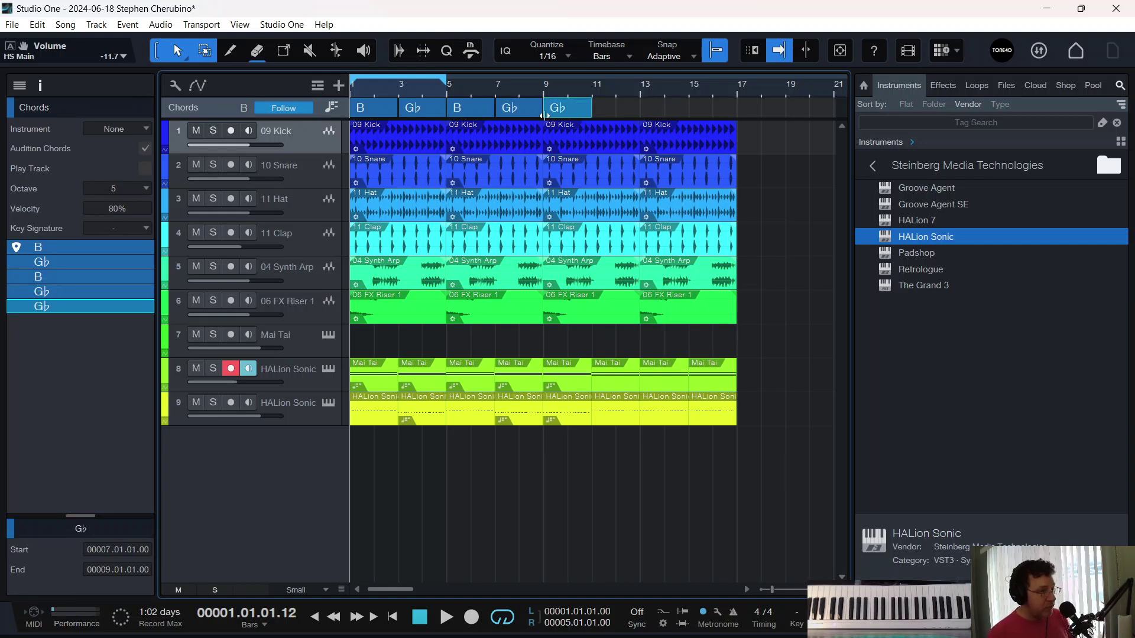
Change the G♭ chord at bar 9 to A♭m and close the Chord Selector
{"action": "double_click", "coordinate": [562, 110]}
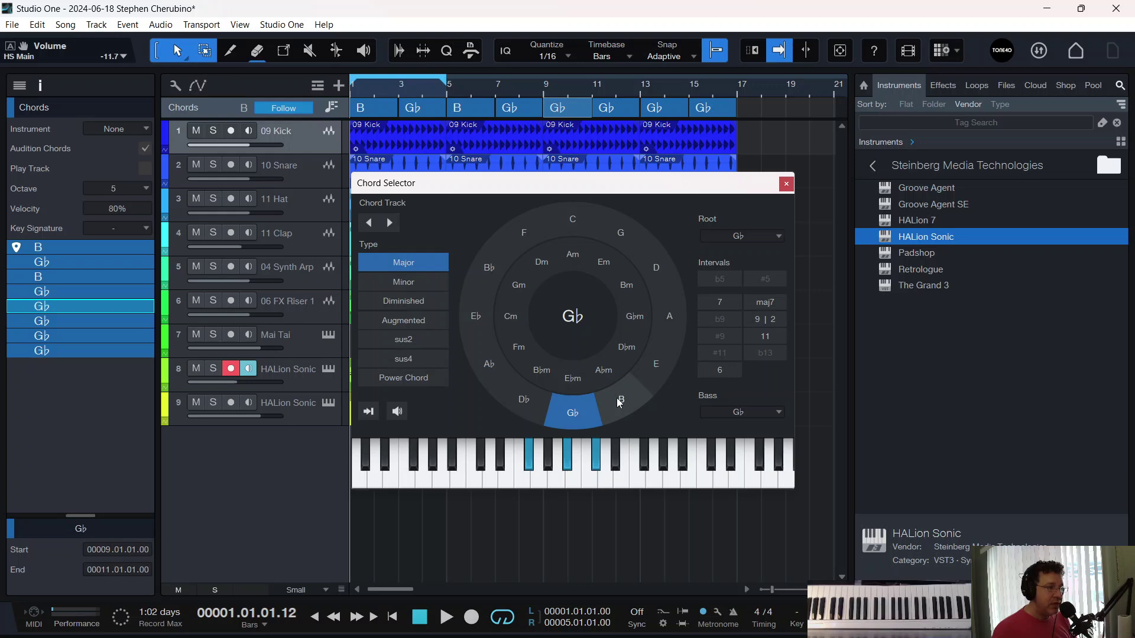
{"action": "left_click", "coordinate": [602, 377]}
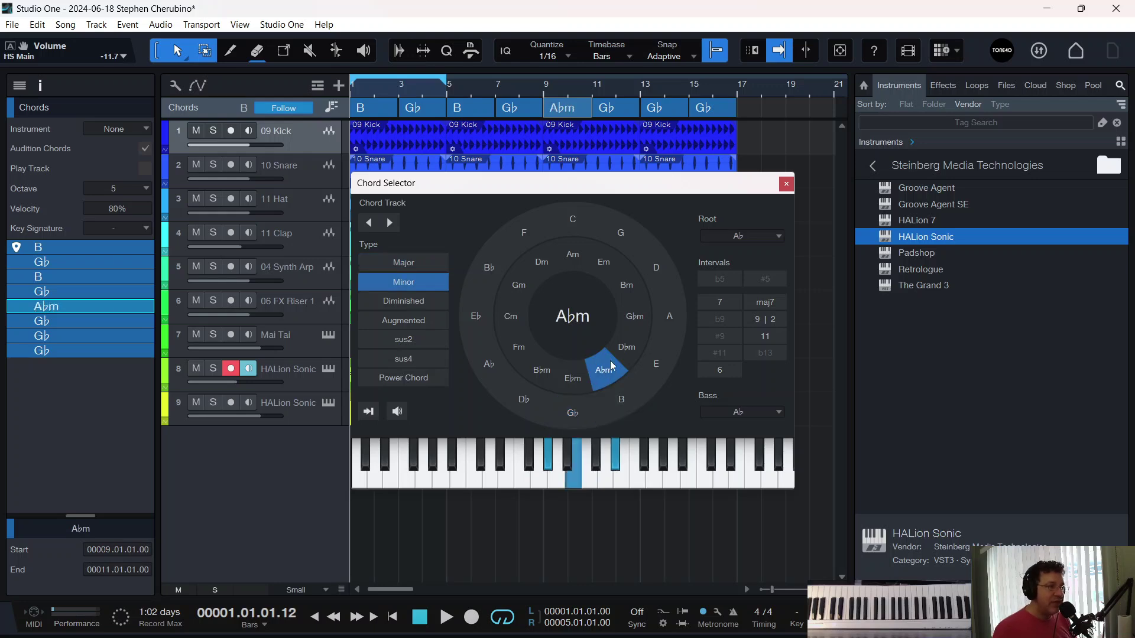
{"action": "left_click", "coordinate": [786, 185]}
Remove the 04 Synth Arp events from bar 9 onward and play the song from about bar 9
{"action": "left_click_drag", "start_coordinate": [591, 276], "coordinate": [485, 277]}
{"action": "left_click", "coordinate": [537, 90]}
{"action": "key", "text": "space"}
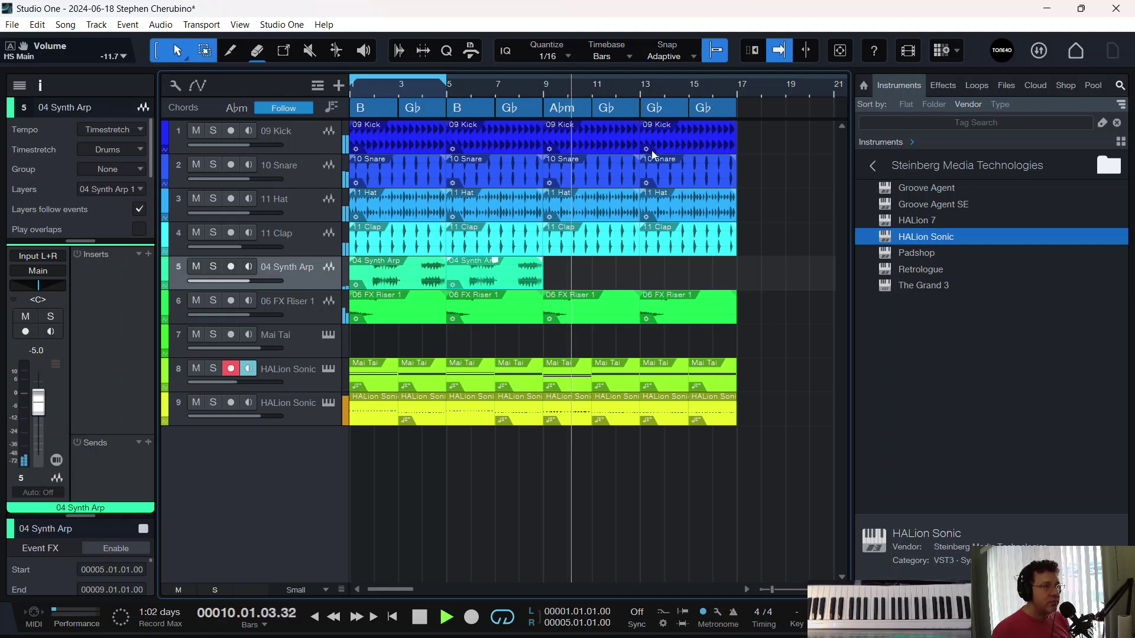
{"action": "key", "text": "space"}
Change the G♭ chord at bar 11 to E and play the song from bar 9
{"action": "double_click", "coordinate": [612, 110]}
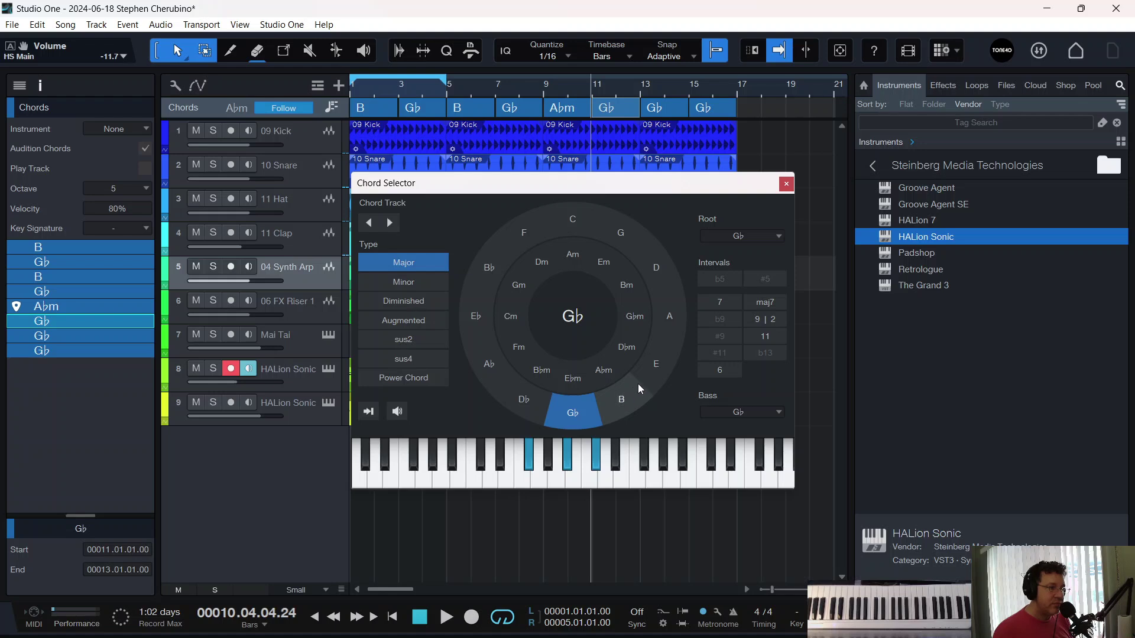
{"action": "left_click", "coordinate": [651, 374]}
{"action": "left_click", "coordinate": [784, 185]}
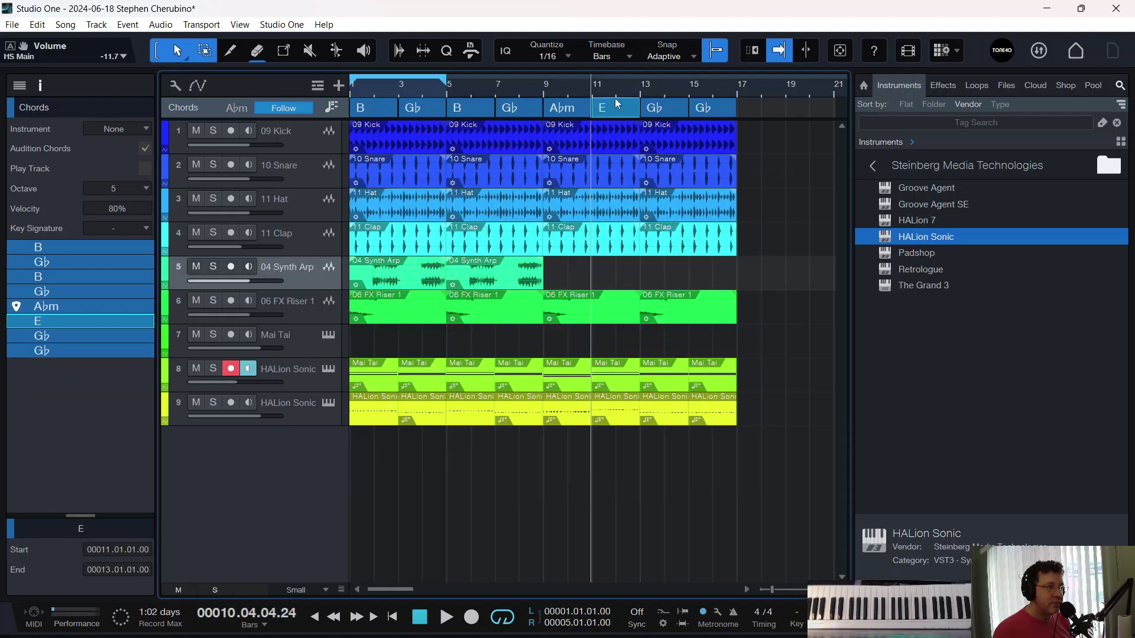
{"action": "left_click", "coordinate": [544, 87]}
{"action": "key", "text": "space"}
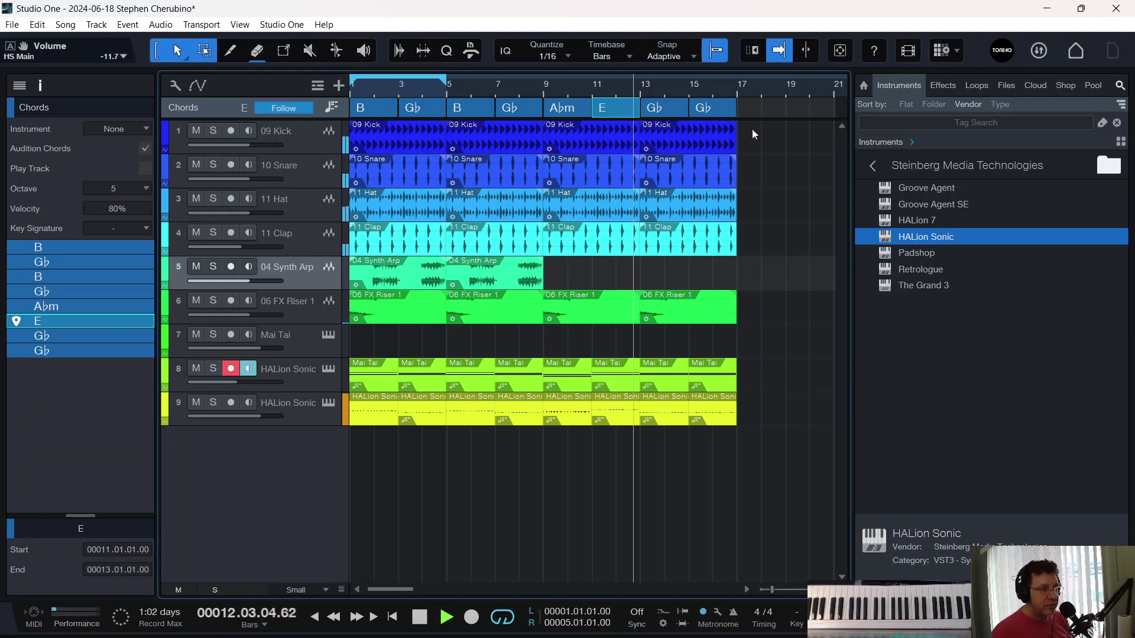
Delete all events from bar 13 onward along with the last two G♭ chords
{"action": "left_click_drag", "start_coordinate": [769, 439], "coordinate": [657, 107]}
{"action": "key", "text": "Delete"}
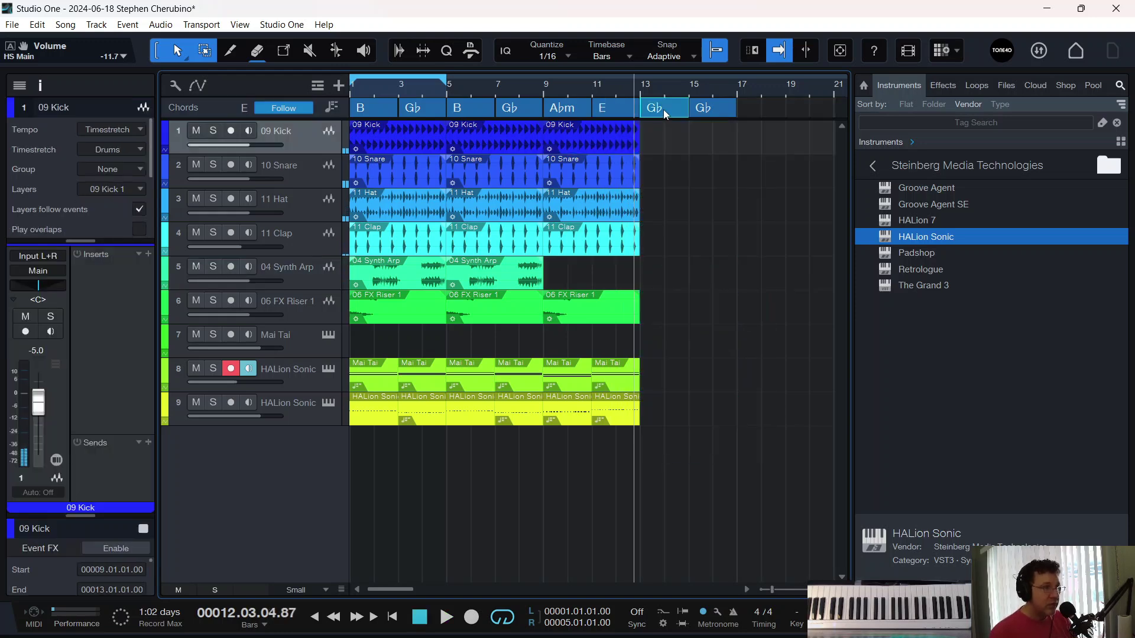
{"action": "left_click", "coordinate": [709, 109]}
{"action": "key", "text": "Delete"}
Duplicate the loops and parts of bars 9 to 13 to bar 13, and repeat the A♭m and E chords there
{"action": "left_click_drag", "start_coordinate": [651, 451], "coordinate": [581, 112]}
{"action": "key", "text": "d"}
{"action": "key", "text": "ctrl+z"}
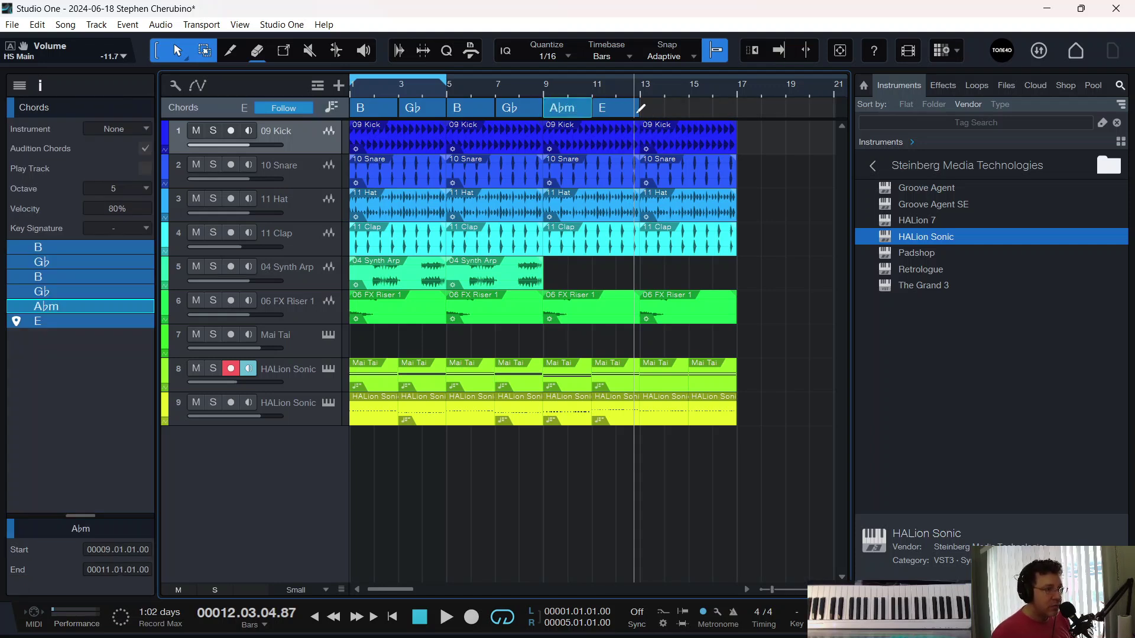
{"action": "left_click_drag", "start_coordinate": [648, 114], "coordinate": [571, 99]}
{"action": "key", "text": "d"}
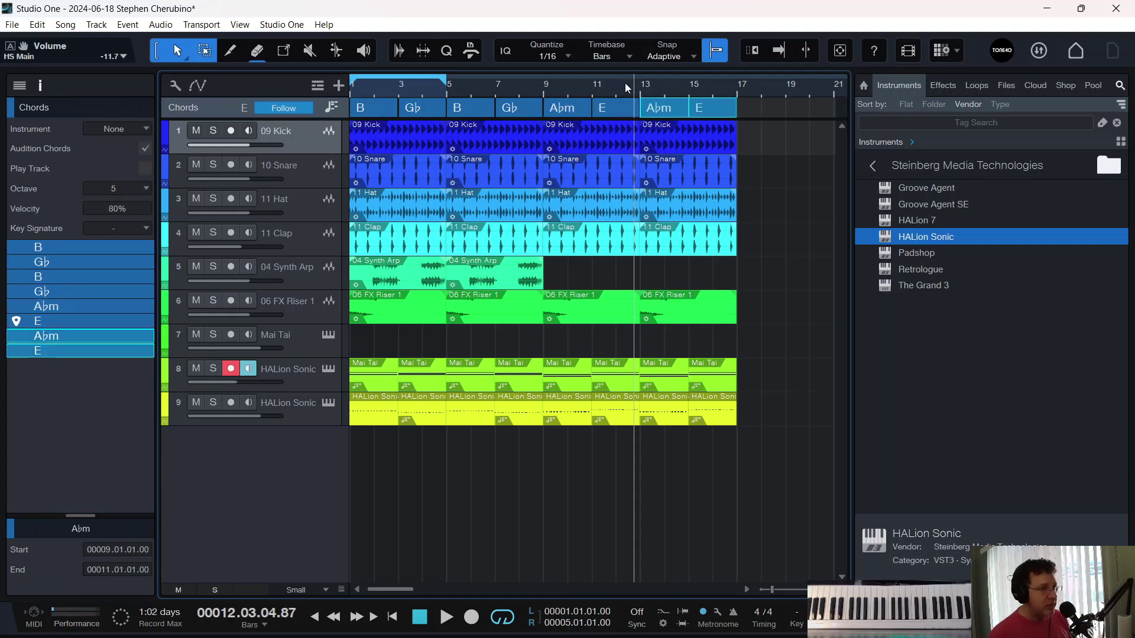
Show the Arranger track and draw two sections spanning bars 1 to 9 and bars 9 to 17
{"action": "left_click", "coordinate": [317, 85]}
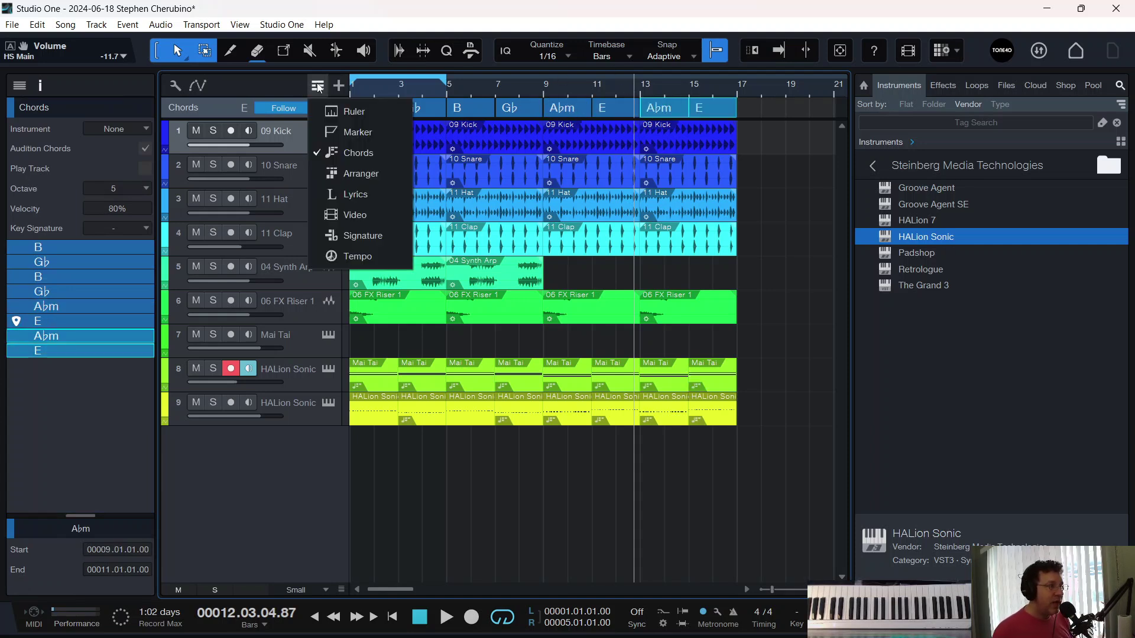
{"action": "left_click", "coordinate": [354, 167]}
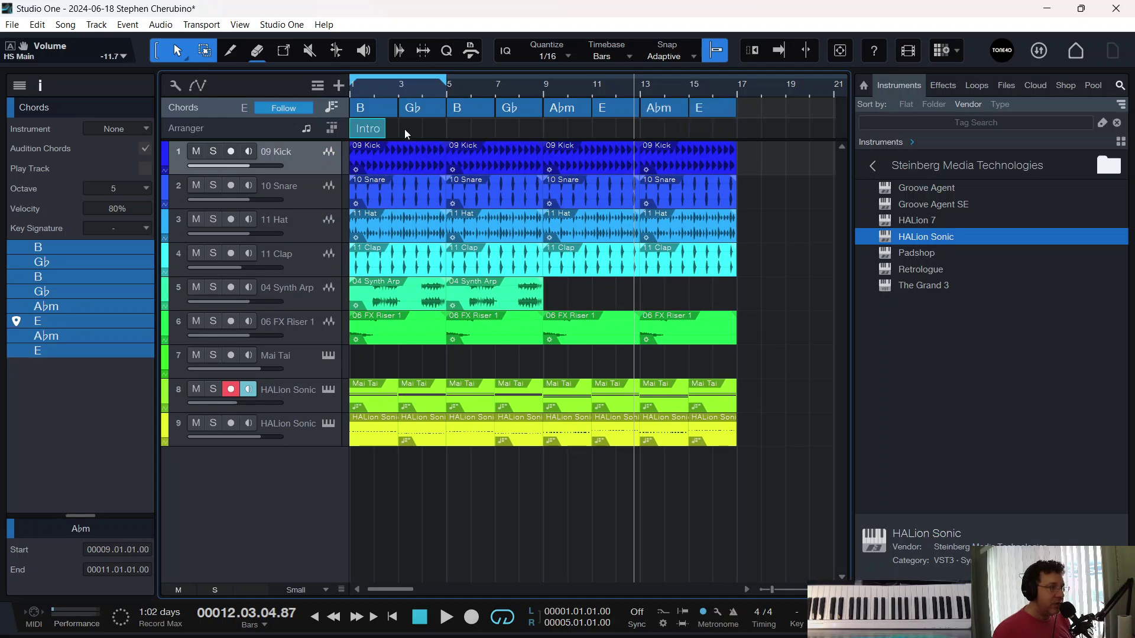
{"action": "left_click_drag", "start_coordinate": [391, 125], "coordinate": [737, 135]}
{"action": "left_click", "coordinate": [607, 130]}
{"action": "key", "text": "space"}
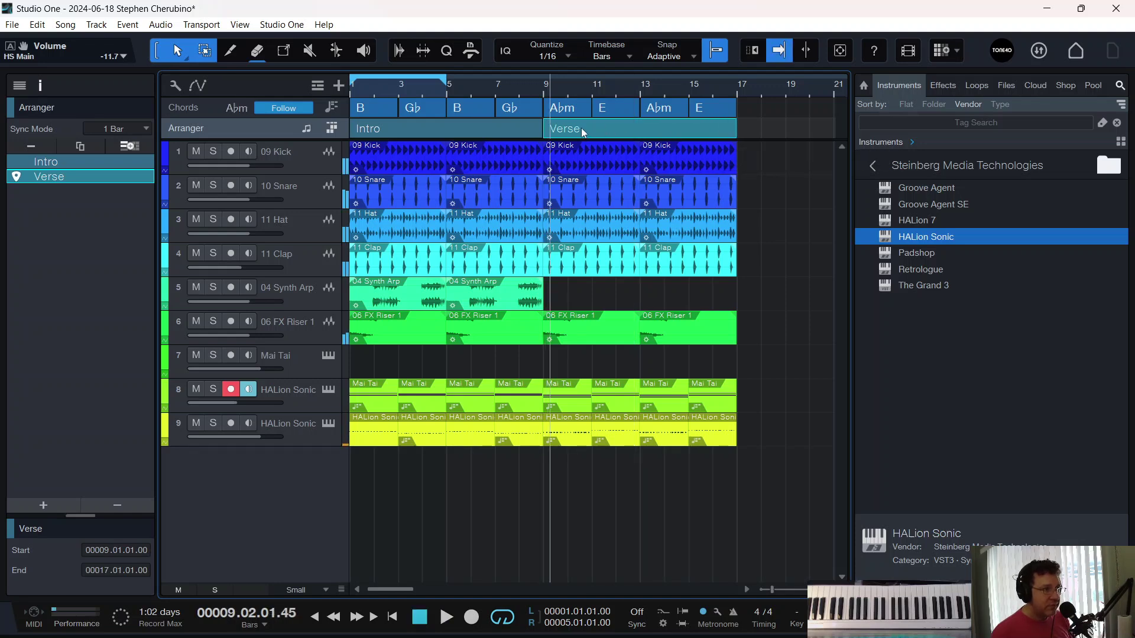
Rename the arranger section at bar 9 to Chorus and the section at bar 1 to Verse
{"action": "right_click", "coordinate": [580, 127]}
{"action": "type", "text": "Chorus"}
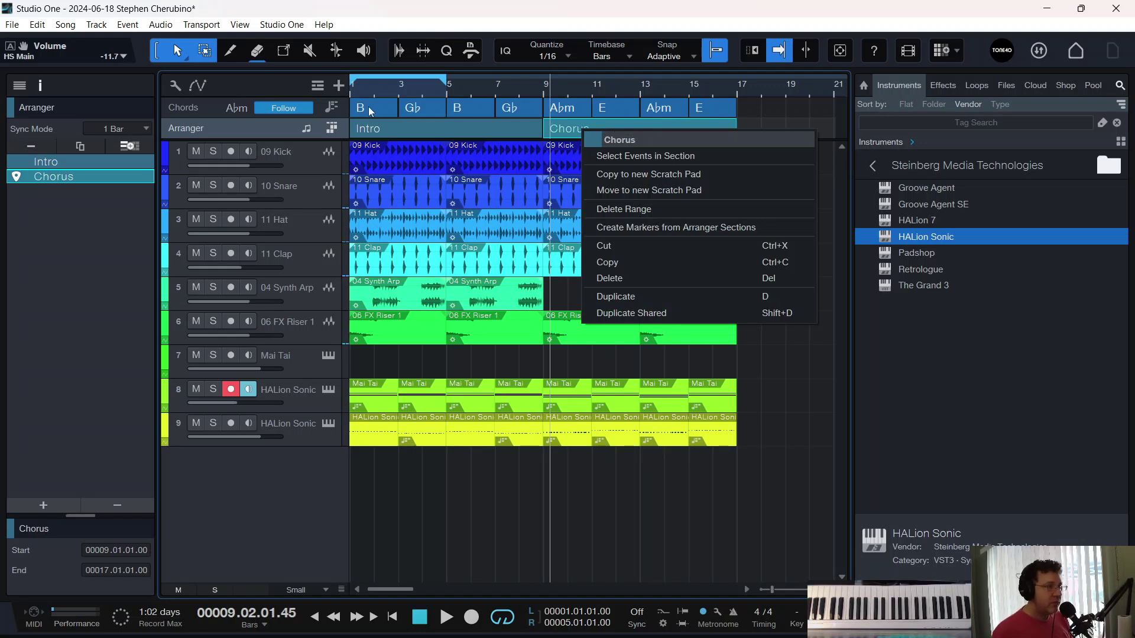
{"action": "key", "text": "Return"}
{"action": "right_click", "coordinate": [370, 129]}
{"action": "type", "text": "V"}
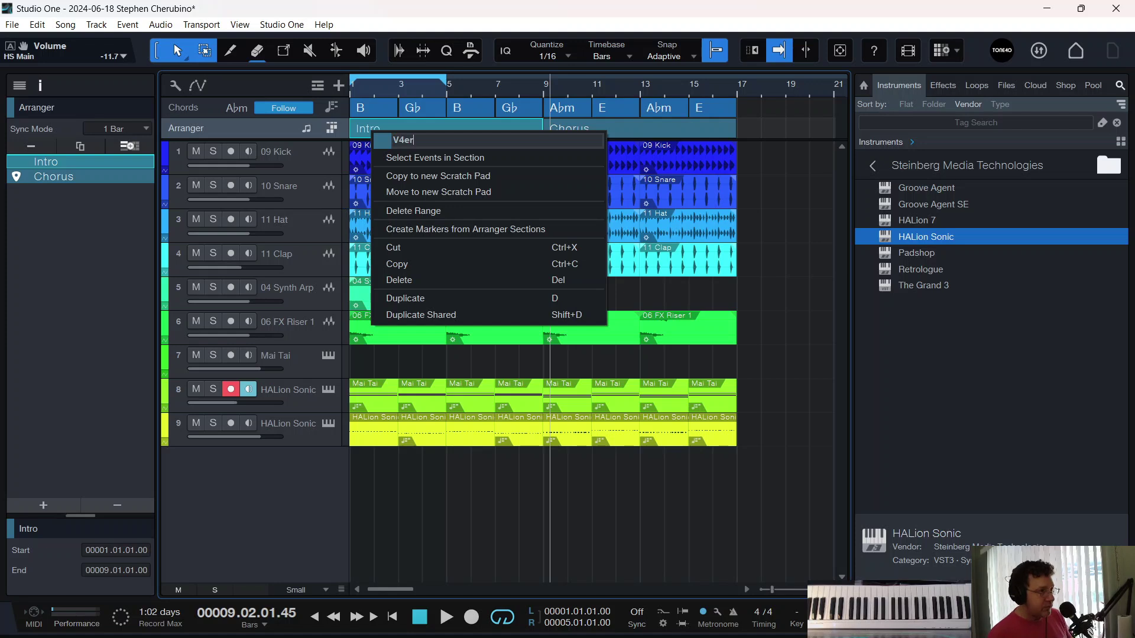
{"action": "type", "text": "erse\\"}
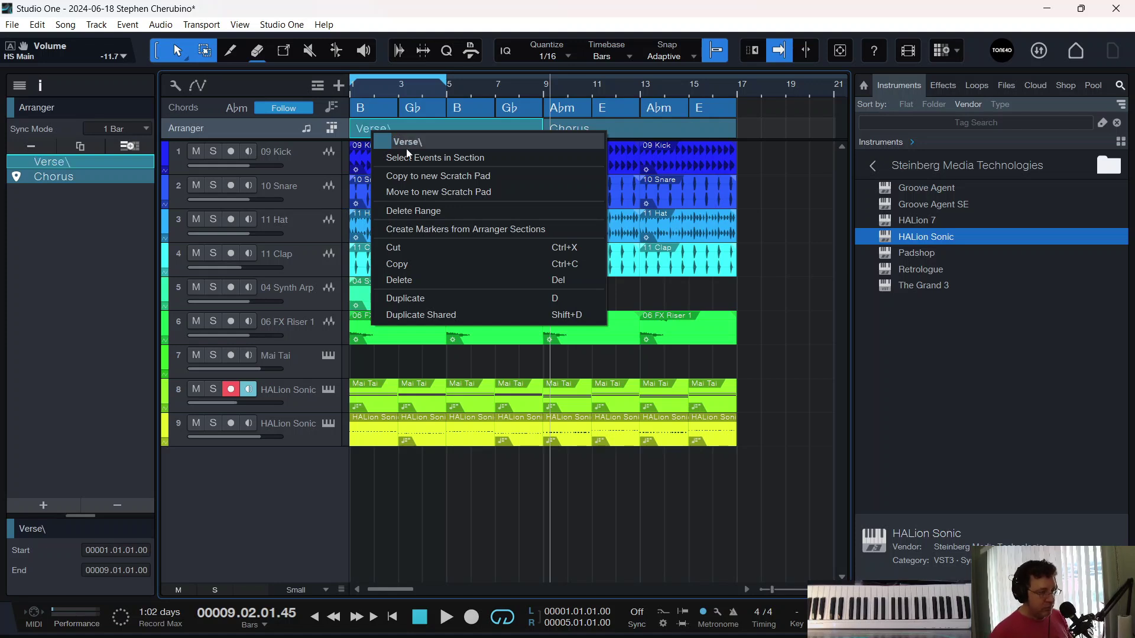
{"action": "left_click", "coordinate": [441, 135]}
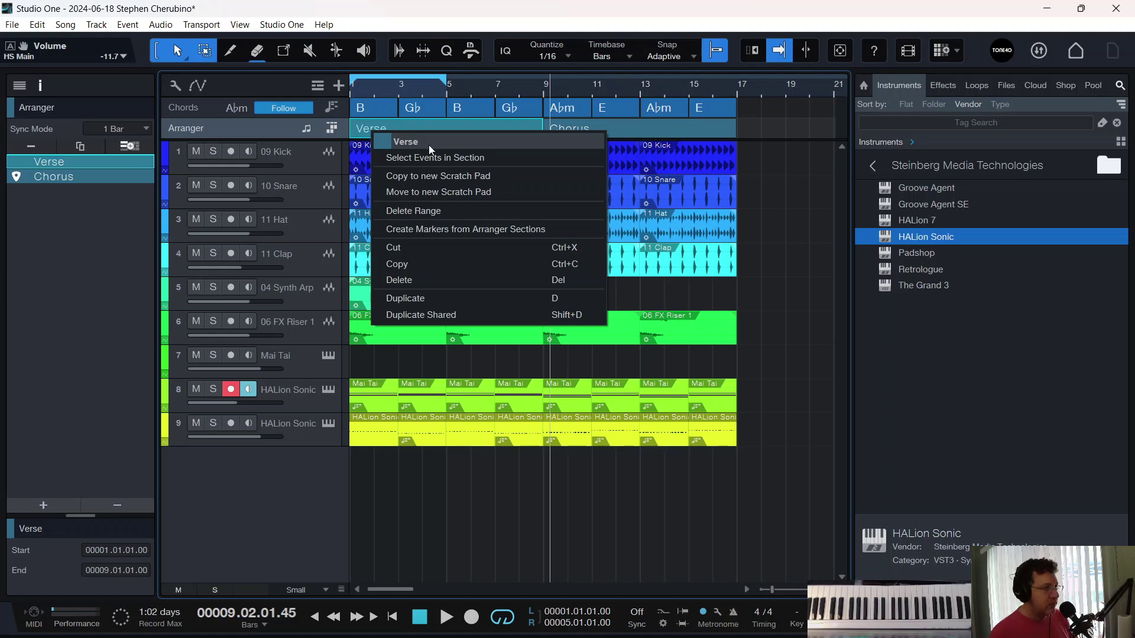
{"action": "key", "text": "Return"}
Play the song from the start with looping off, and set the loop range to bars 1 to 17
{"action": "key", "text": "slash"}
{"action": "key", "text": "Home"}
{"action": "key", "text": "space"}
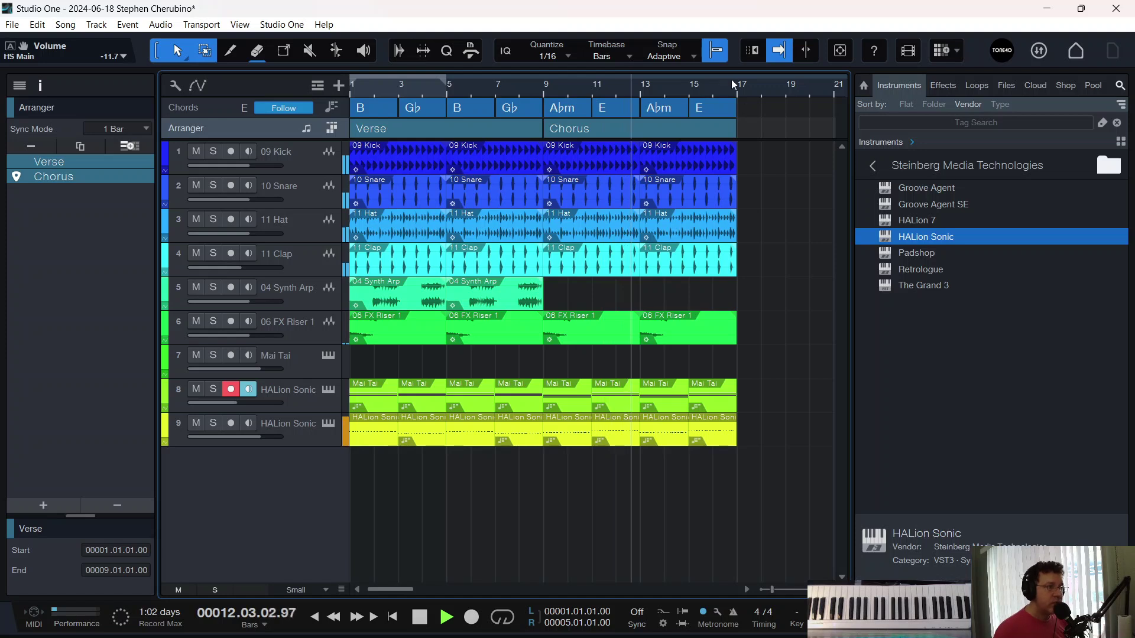
{"action": "left_click_drag", "start_coordinate": [738, 78], "coordinate": [36, 153]}
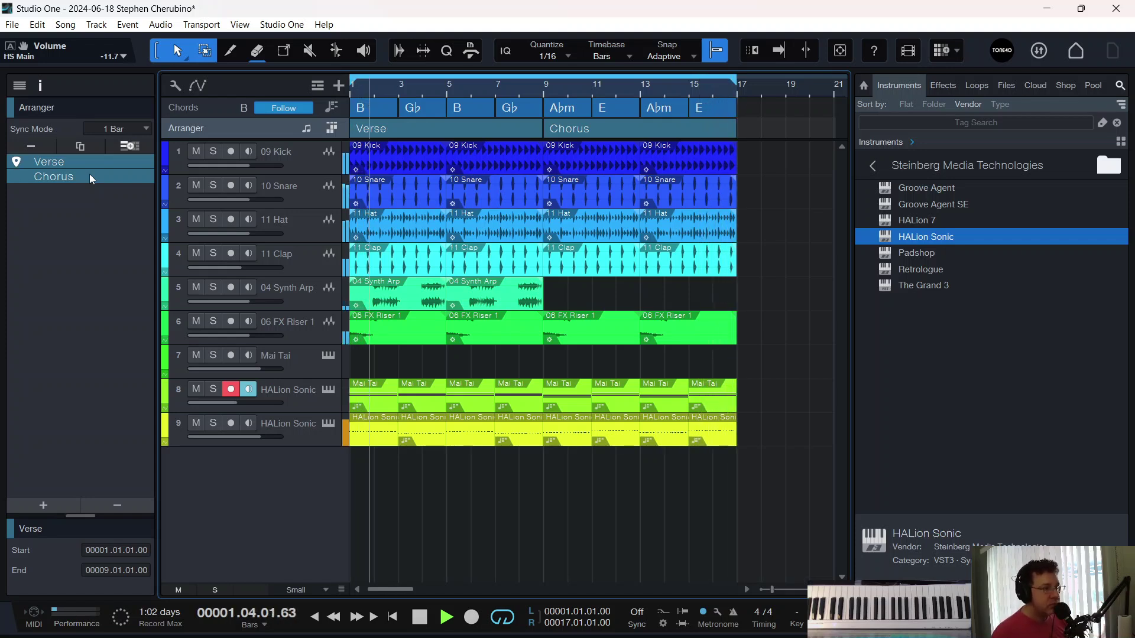
{"action": "key", "text": "space"}
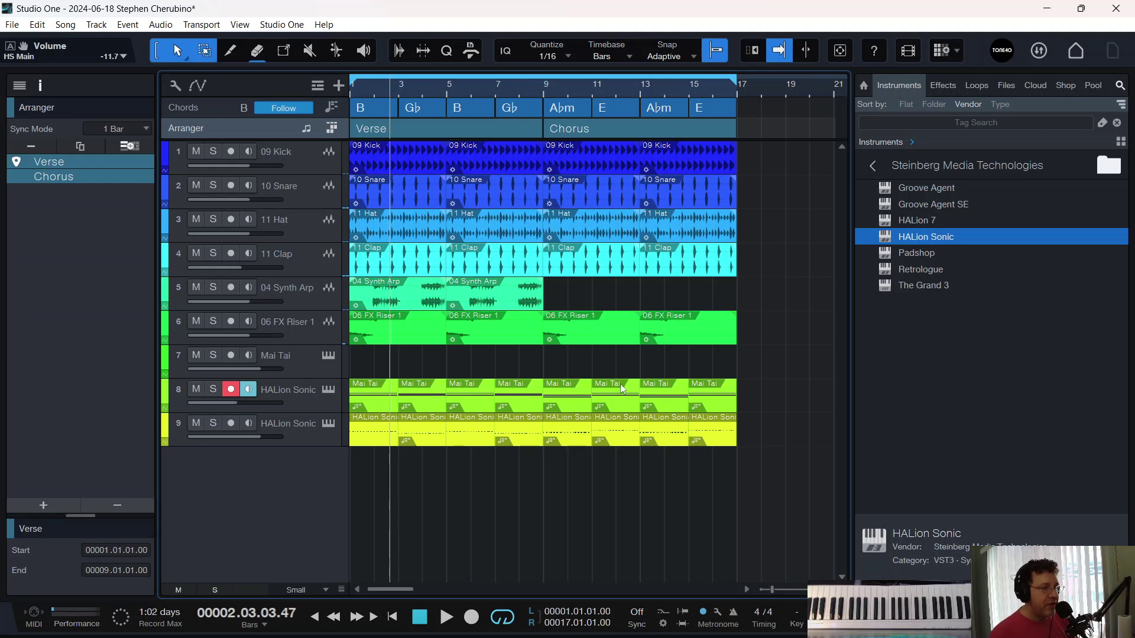
Add the PreSonus Mai Tai instrument on a new track below the existing tracks
{"action": "left_click", "coordinate": [872, 167]}
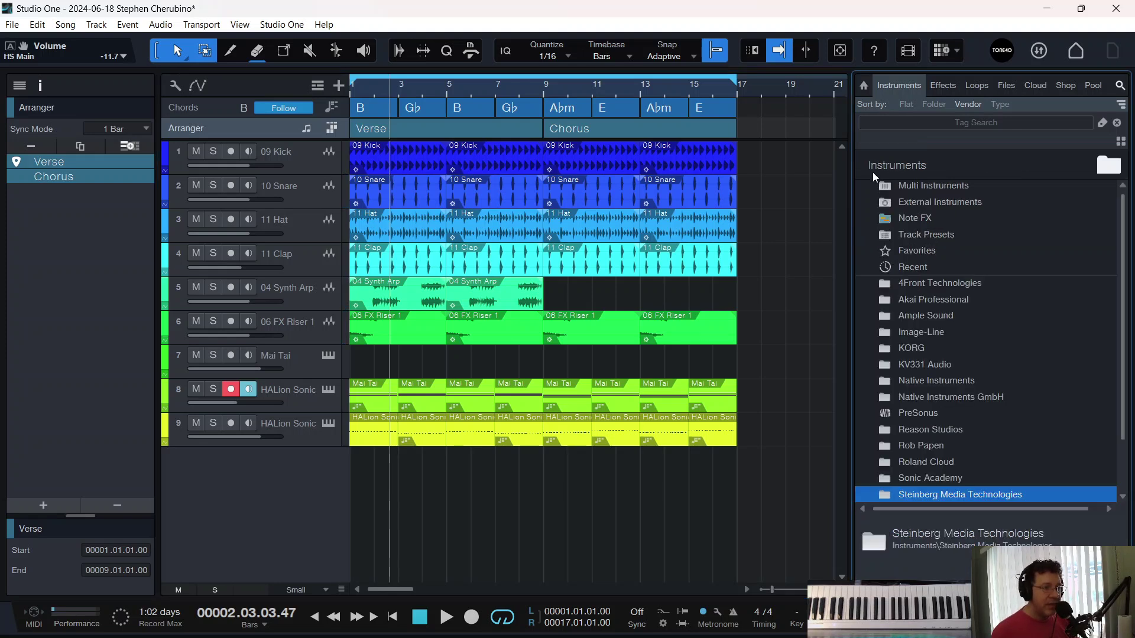
{"action": "scroll", "coordinate": [902, 383], "scroll_direction": "down", "scroll_amount": 2}
{"action": "left_click", "coordinate": [890, 351]}
{"action": "double_click", "coordinate": [889, 351]}
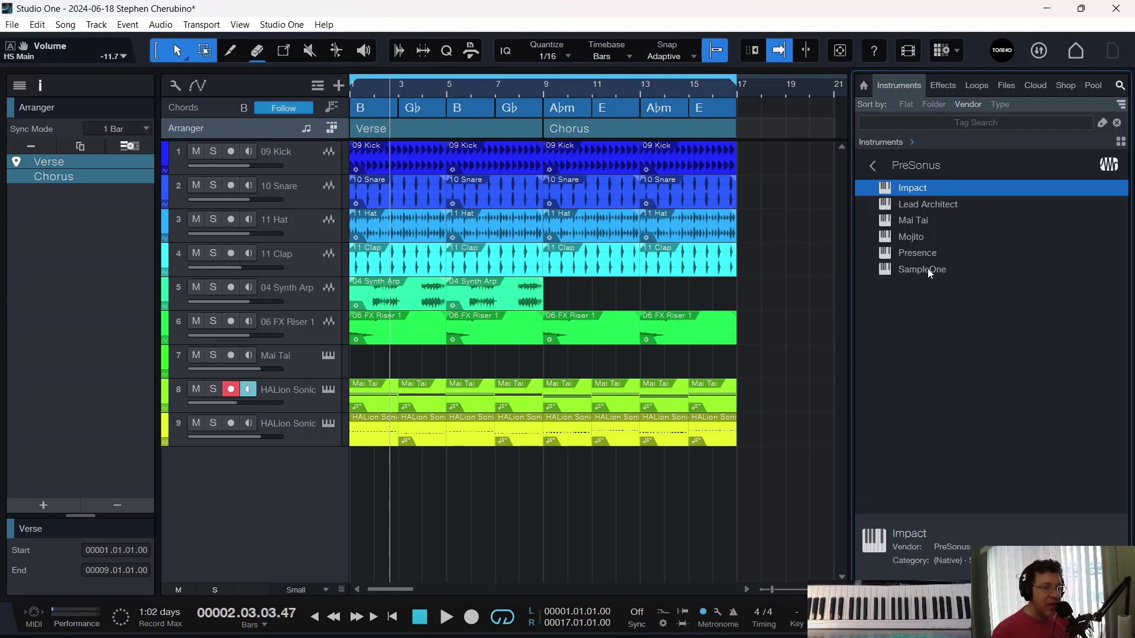
{"action": "left_click_drag", "start_coordinate": [912, 221], "coordinate": [442, 502]}
Load the Poly - Arp4 preset in the new Mai Tai and close its window
{"action": "left_click", "coordinate": [319, 37]}
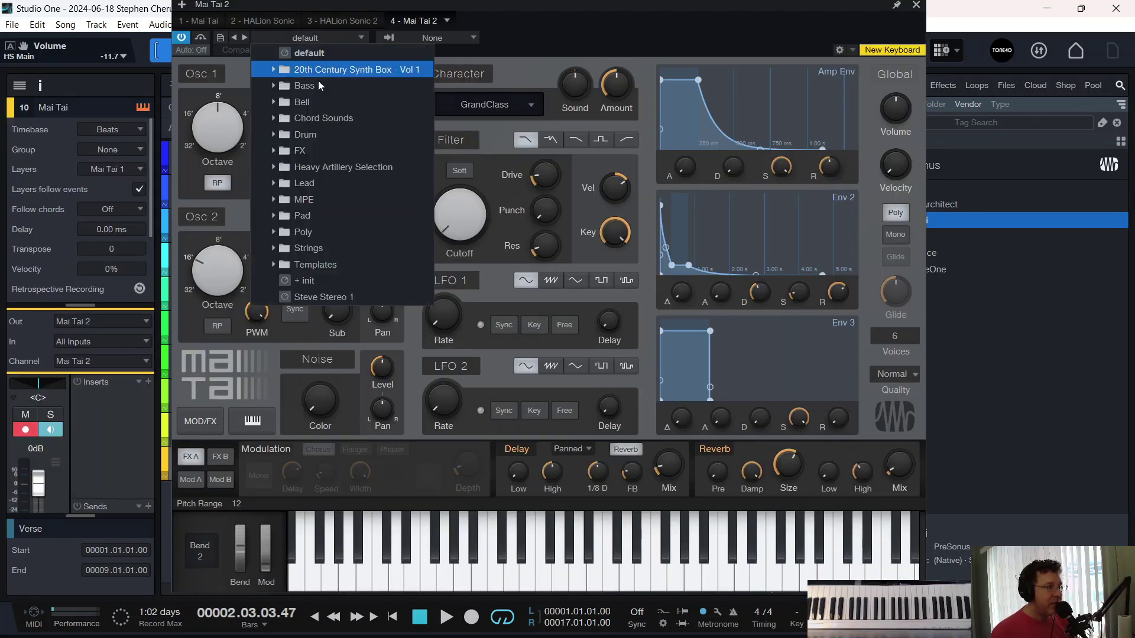
{"action": "left_click", "coordinate": [273, 216]}
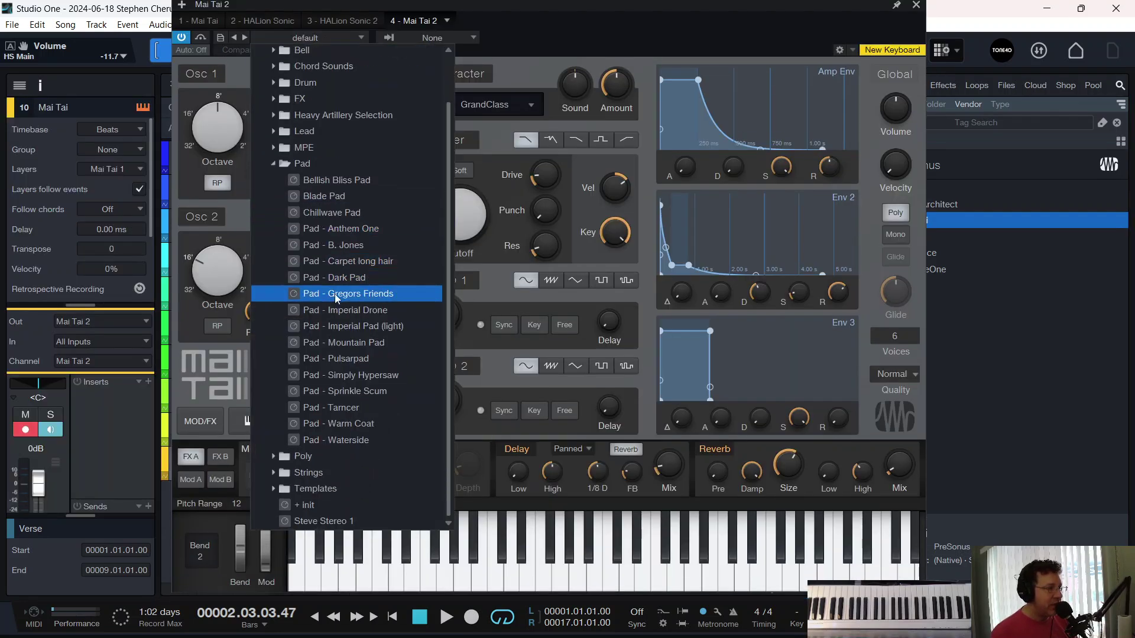
{"action": "left_click", "coordinate": [275, 167]}
{"action": "left_click", "coordinate": [274, 180]}
{"action": "scroll", "coordinate": [319, 266], "scroll_direction": "down", "scroll_amount": 2}
{"action": "left_click", "coordinate": [320, 443]}
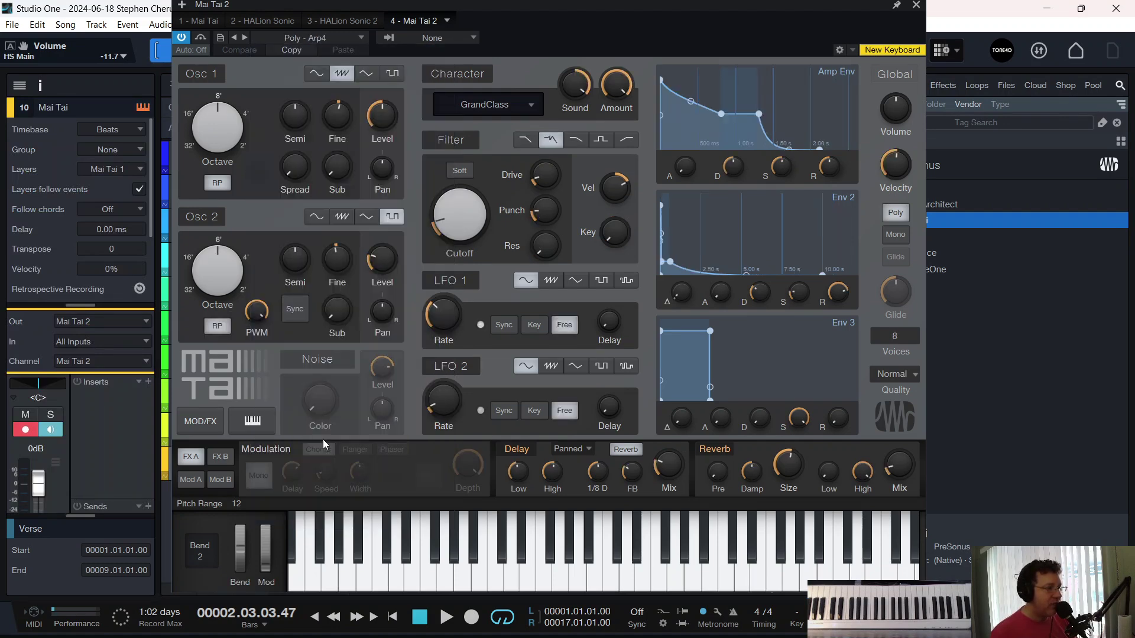
{"action": "left_click", "coordinate": [917, 5]}
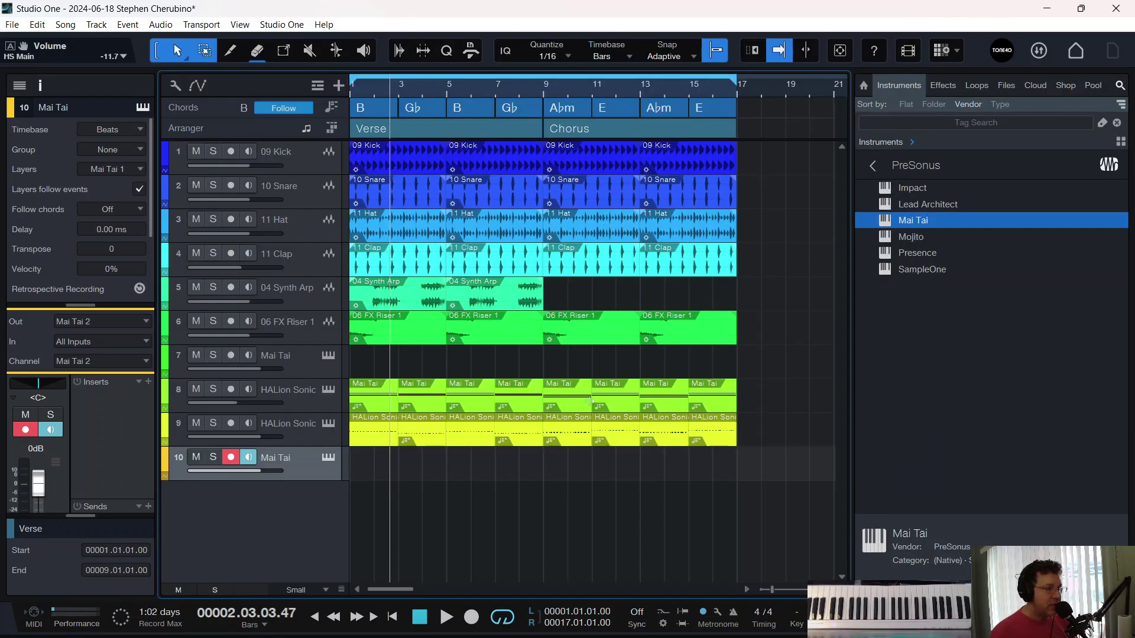
Copy the Chorus events of HALion Sonic track 8 to Mai Tai track 10, and add the Arpeggiator note effect to that track
{"action": "left_click_drag", "start_coordinate": [572, 370], "coordinate": [700, 413]}
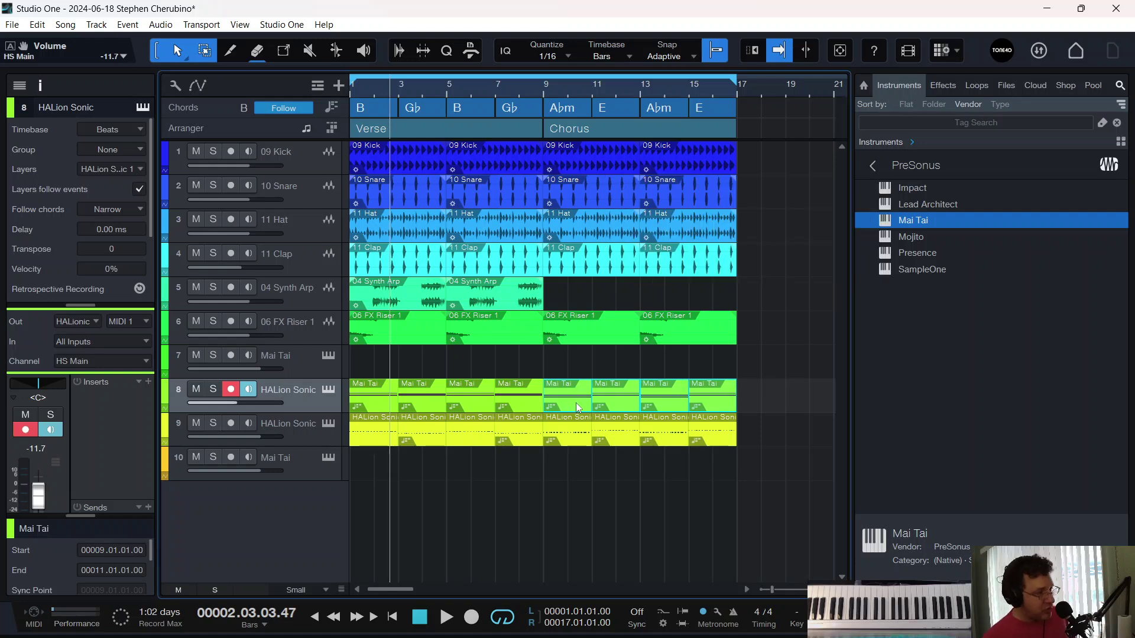
{"action": "left_click_drag", "start_coordinate": [577, 406], "coordinate": [573, 450]}
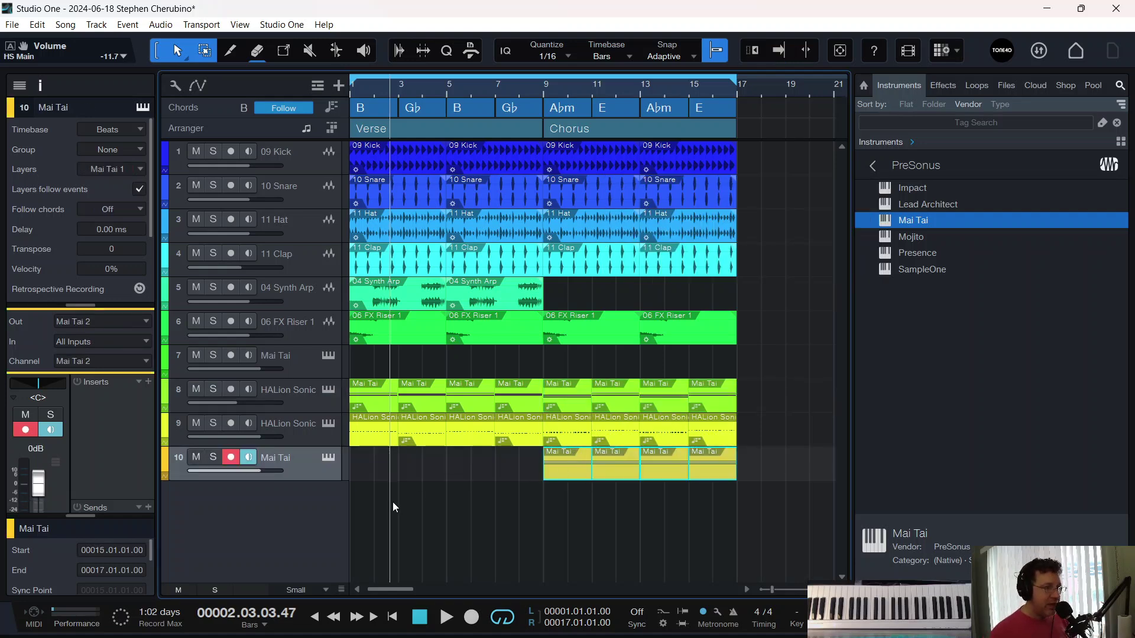
{"action": "left_click", "coordinate": [873, 165]}
{"action": "double_click", "coordinate": [897, 221]}
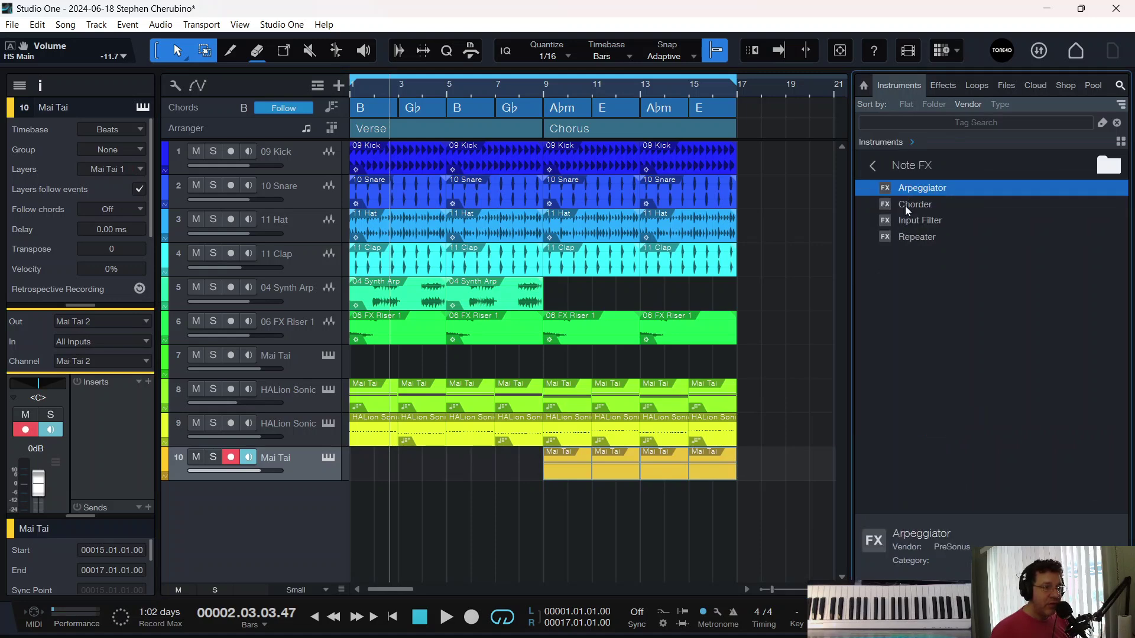
{"action": "left_click_drag", "start_coordinate": [906, 193], "coordinate": [320, 460]}
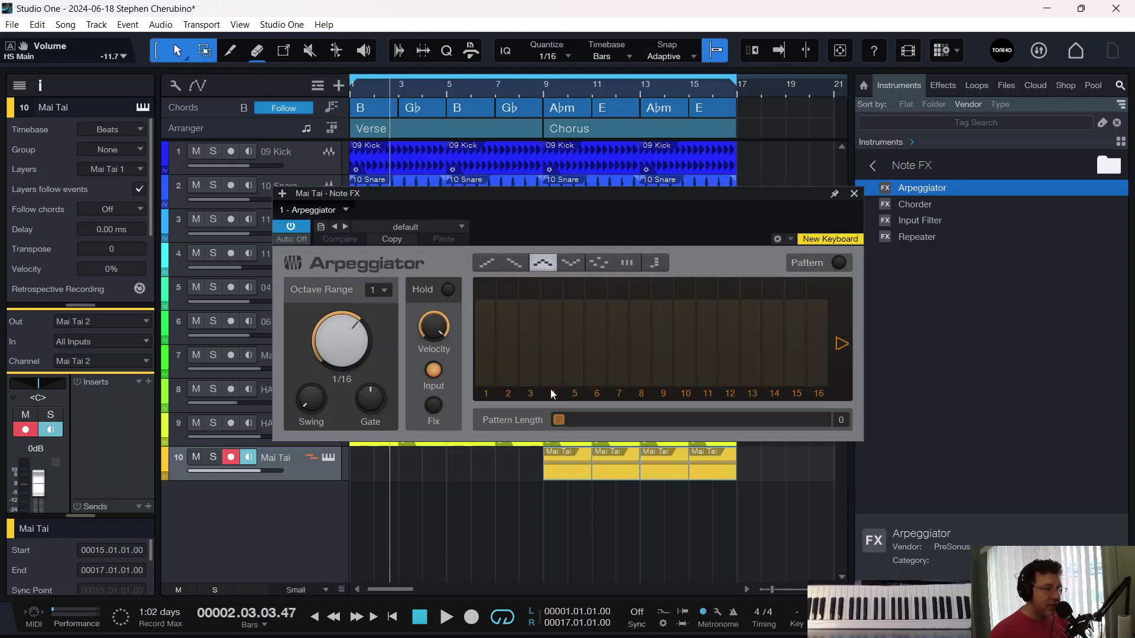
Set the Arpeggiator pattern length to 6 with steps 3 and 5 off, and play from bar 9
{"action": "left_click_drag", "start_coordinate": [571, 419], "coordinate": [591, 419]}
{"action": "left_click", "coordinate": [573, 393]}
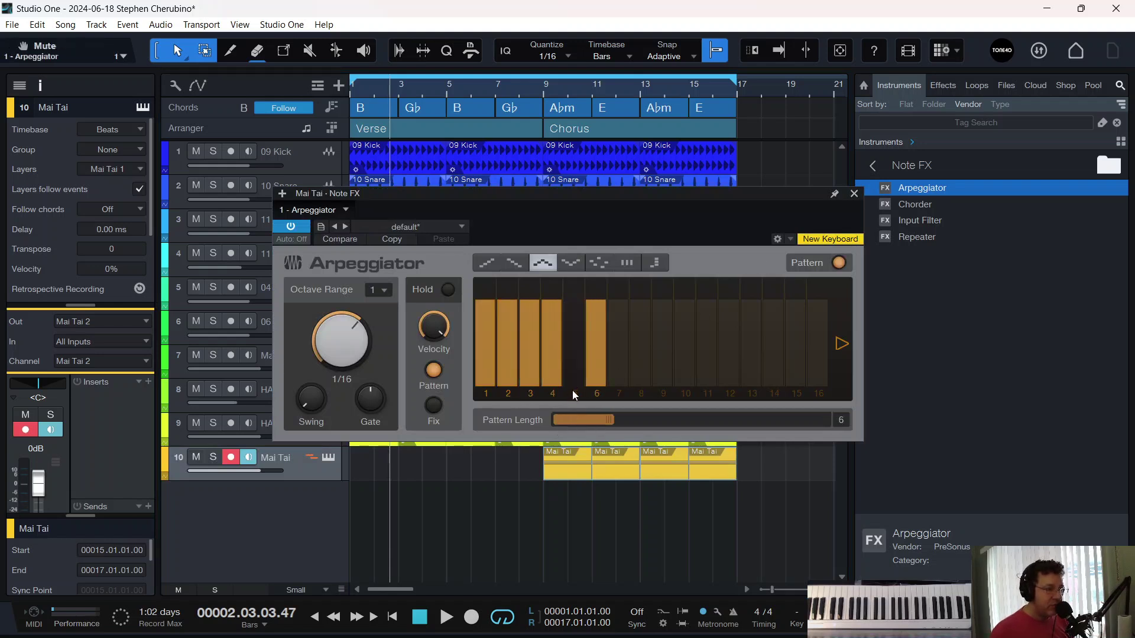
{"action": "left_click", "coordinate": [532, 398]}
{"action": "left_click", "coordinate": [853, 194]}
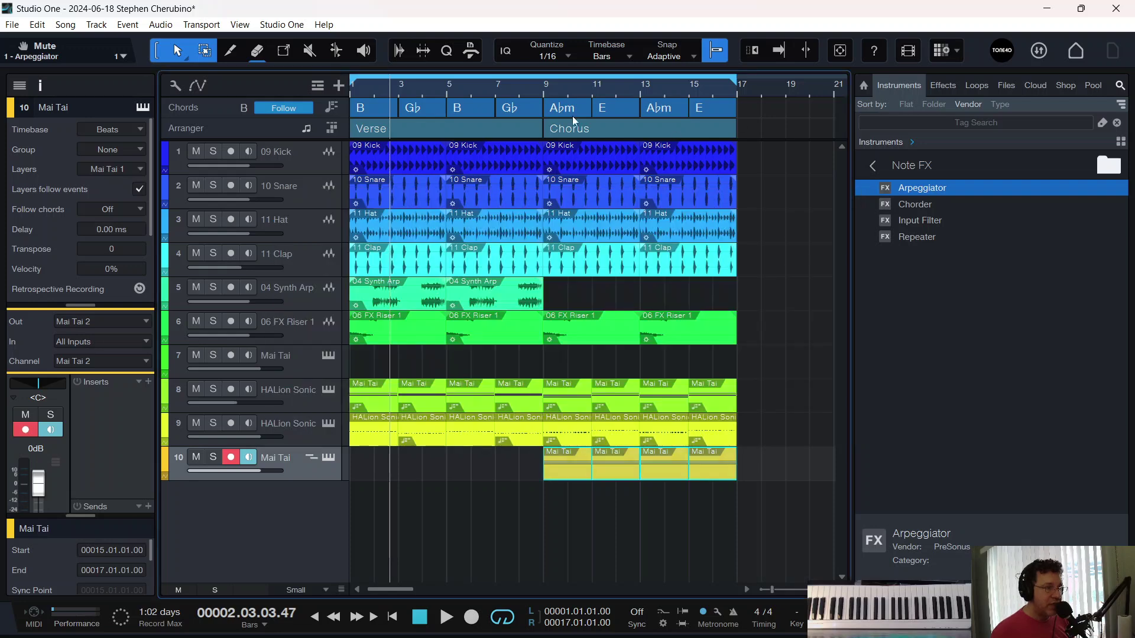
{"action": "left_click", "coordinate": [543, 88]}
{"action": "key", "text": "space"}
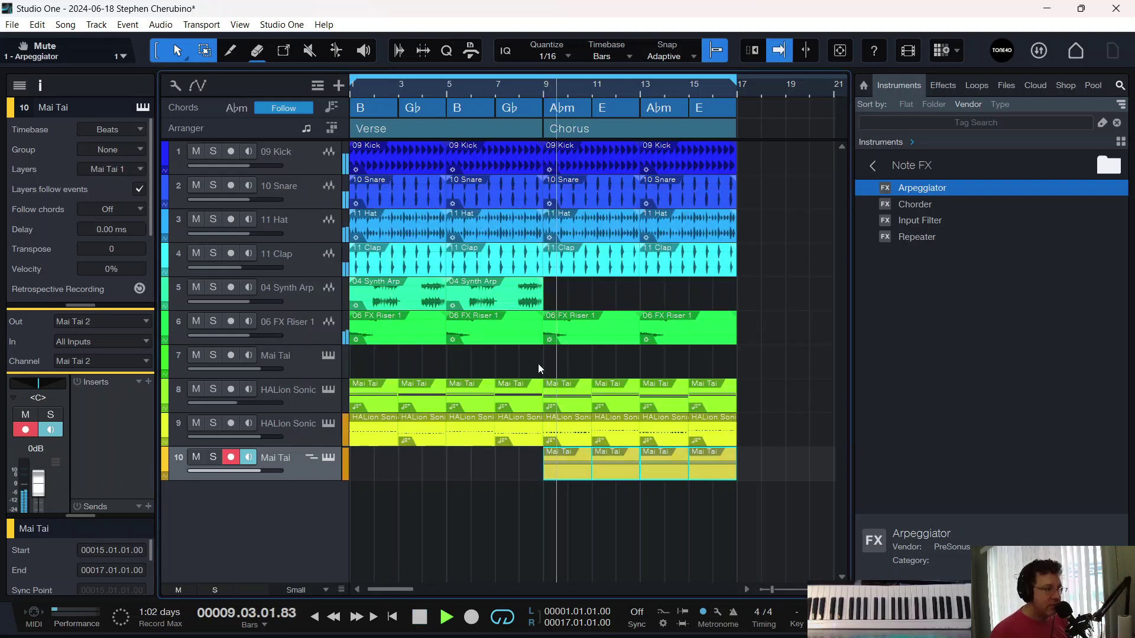
Set Mai Tai's Osc 1 octave to 4', lower the filter cutoff, and set the Amp Env release to 146 ms and Env 2 decay to 395 ms
{"action": "left_click", "coordinate": [327, 458]}
{"action": "left_click_drag", "start_coordinate": [229, 164], "coordinate": [228, 148]}
{"action": "mouse_move", "coordinate": [208, 248]}
{"action": "left_mouse_down"}
{"action": "mouse_move", "coordinate": [208, 234]}
{"action": "mouse_move", "coordinate": [208, 247]}
{"action": "left_mouse_up"}
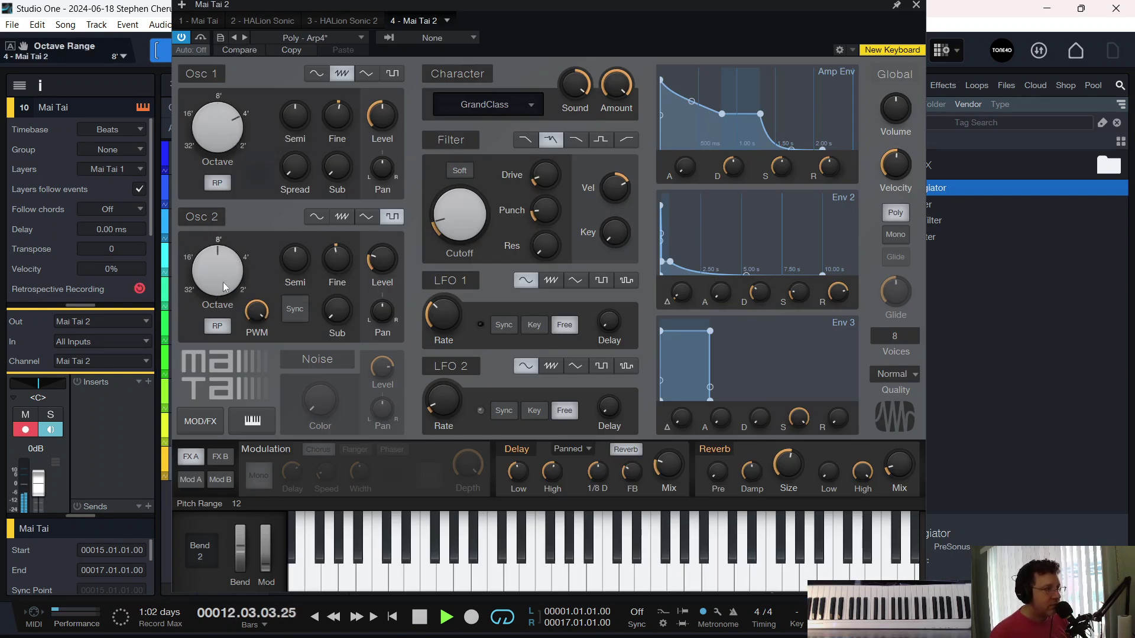
{"action": "left_click_drag", "start_coordinate": [459, 214], "coordinate": [460, 229]}
{"action": "left_click_drag", "start_coordinate": [752, 299], "coordinate": [752, 293]}
{"action": "left_click_drag", "start_coordinate": [829, 167], "coordinate": [829, 180]}
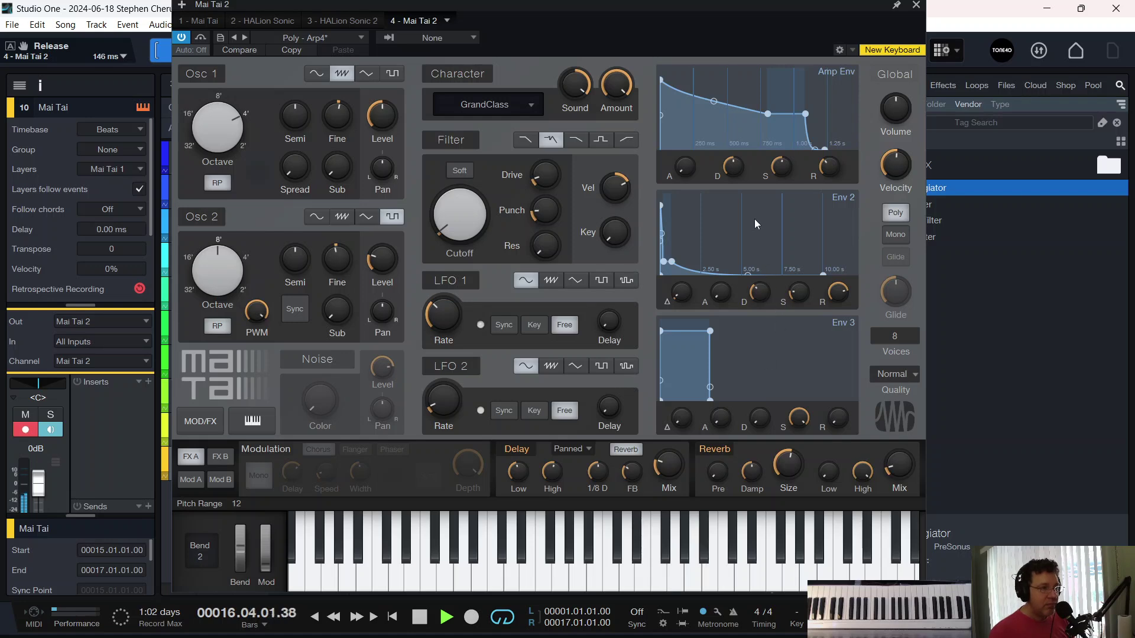
{"action": "left_click_drag", "start_coordinate": [759, 292], "coordinate": [758, 284]}
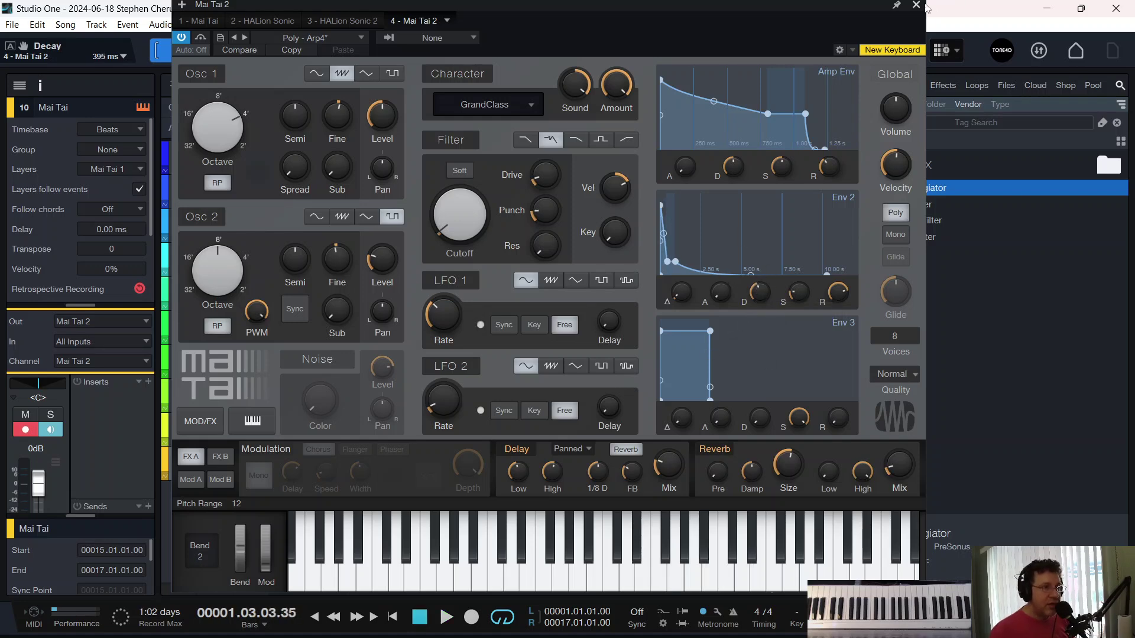
{"action": "left_click", "coordinate": [916, 4]}
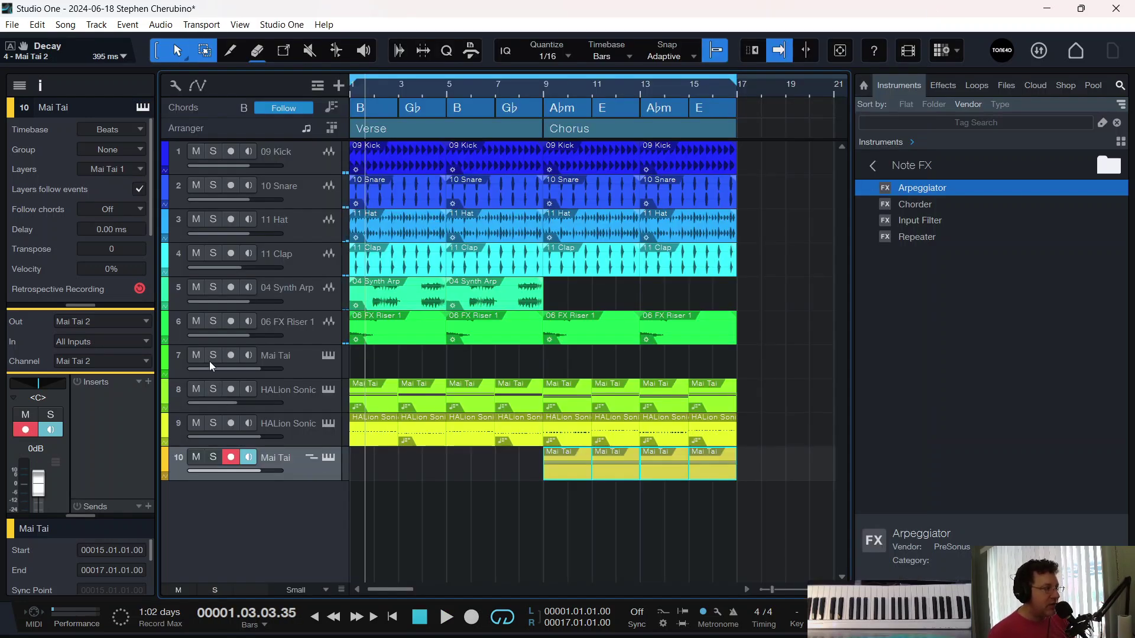
Set Follow chords to Parallel for Mai Tai track 10 and play from bar 9
{"action": "left_click", "coordinate": [140, 210]}
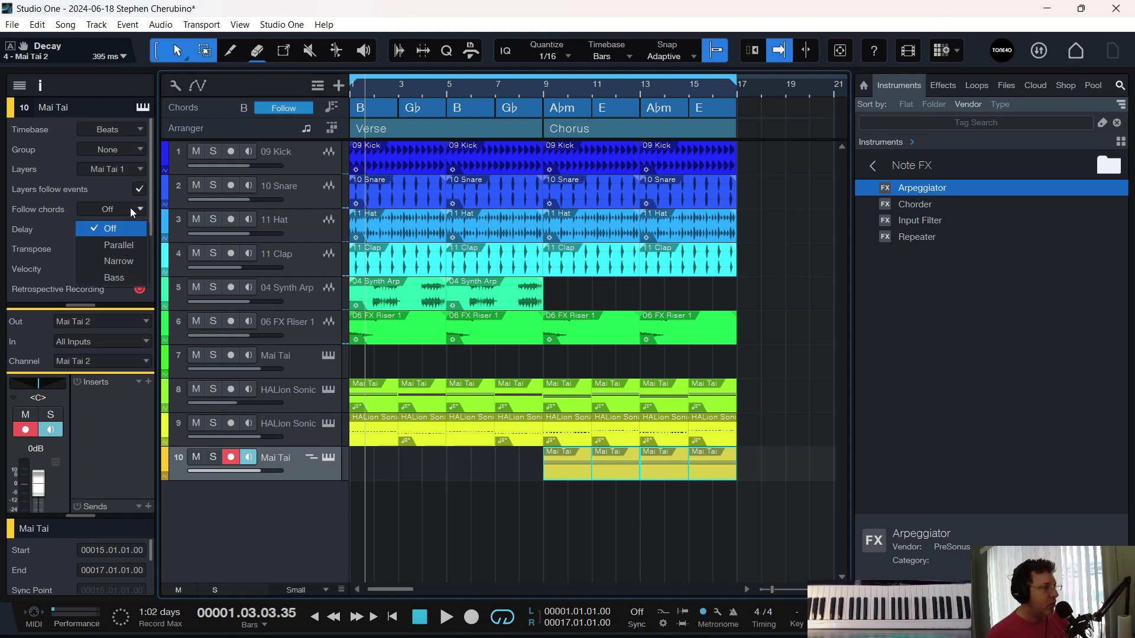
{"action": "left_click", "coordinate": [117, 245]}
{"action": "left_click", "coordinate": [544, 88]}
{"action": "key", "text": "space"}
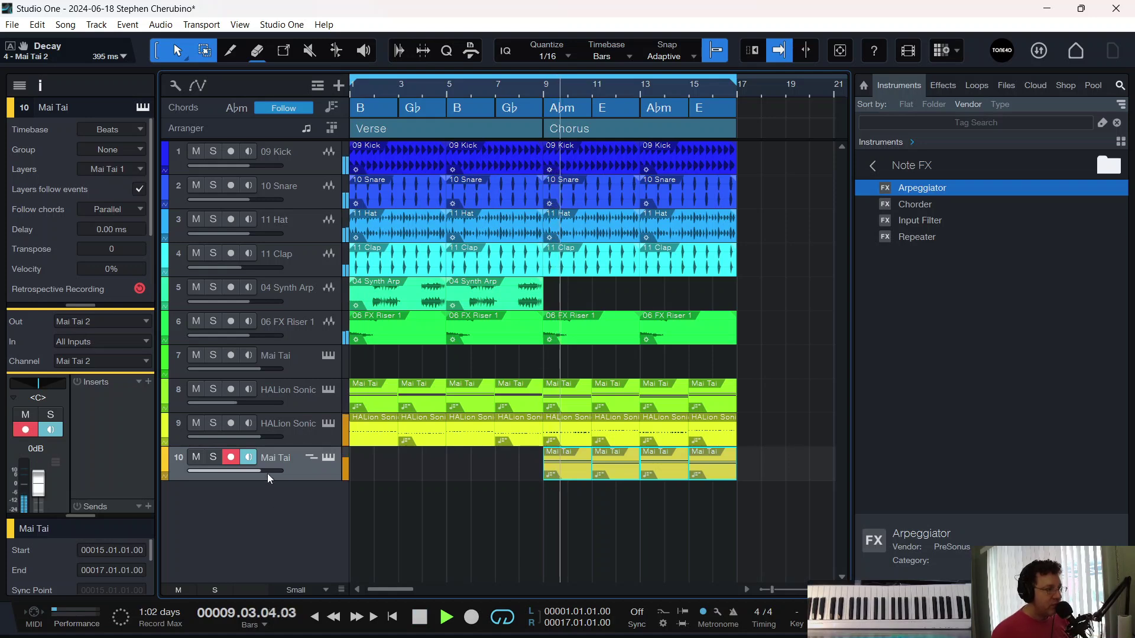
Switch the Mai Tai on track 10 to the Poly - Arp3 preset and close its window
{"action": "left_click", "coordinate": [328, 458]}
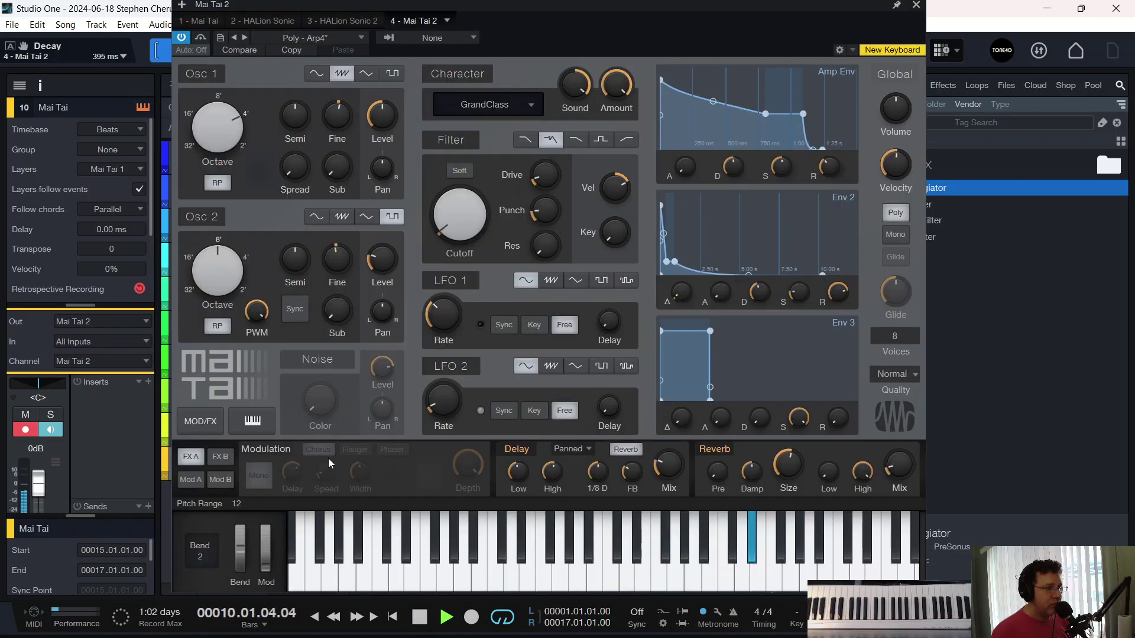
{"action": "left_click", "coordinate": [242, 38]}
{"action": "left_click", "coordinate": [232, 40]}
{"action": "left_click", "coordinate": [232, 40]}
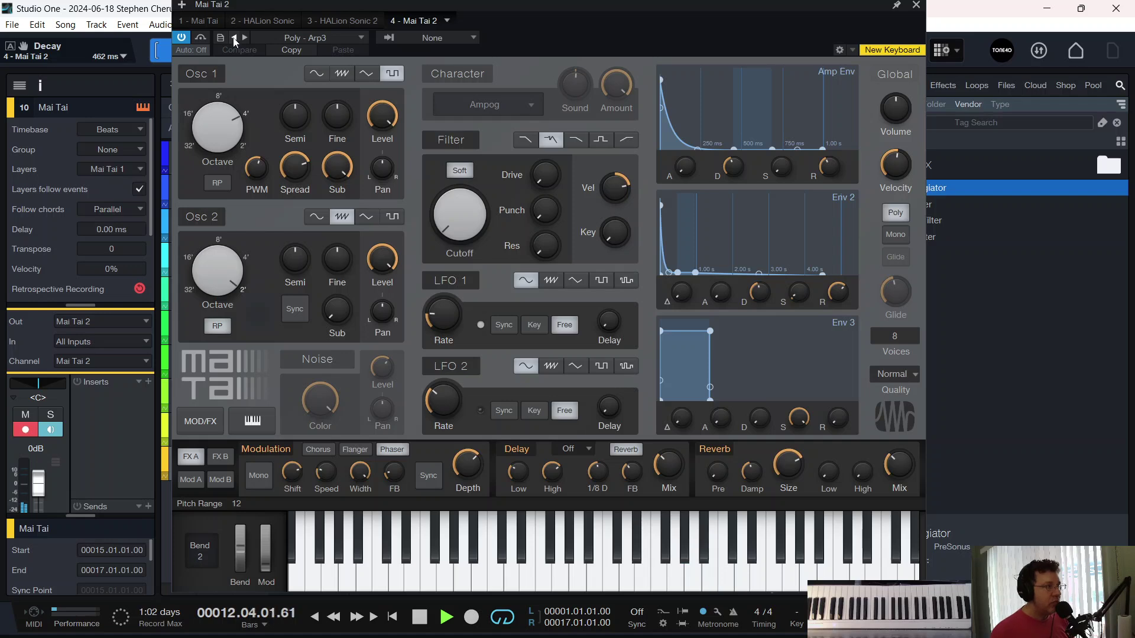
{"action": "left_click", "coordinate": [916, 6]}
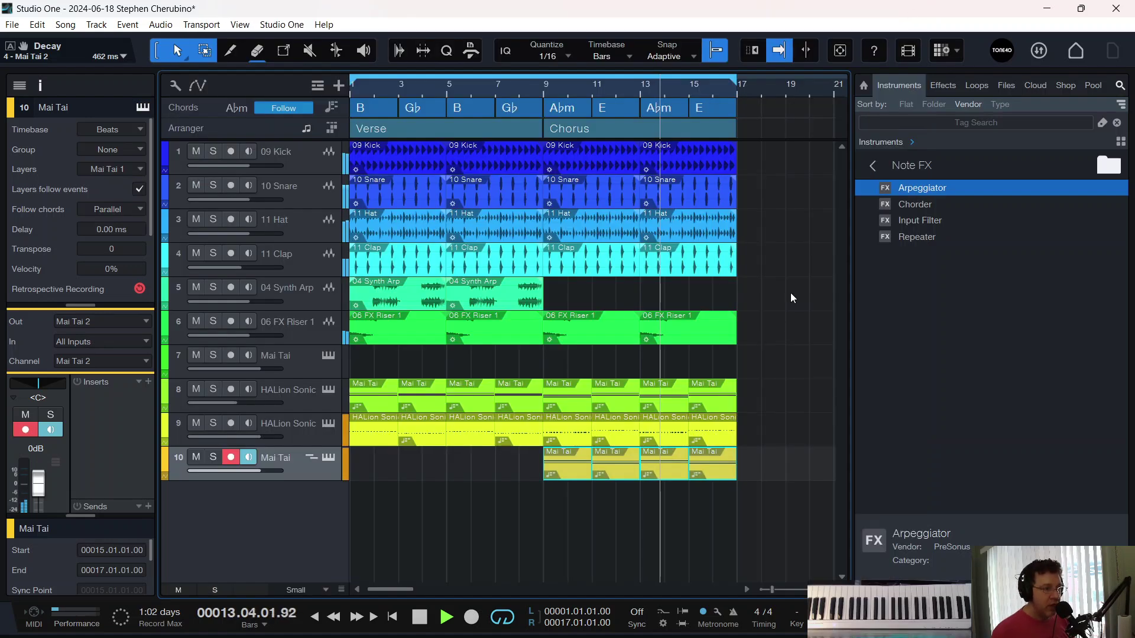
Restart playback and raise the volume of Mai Tai track 10 to +2.1 dB during the Chorus
{"action": "key", "text": "space"}
{"action": "key", "text": "space"}
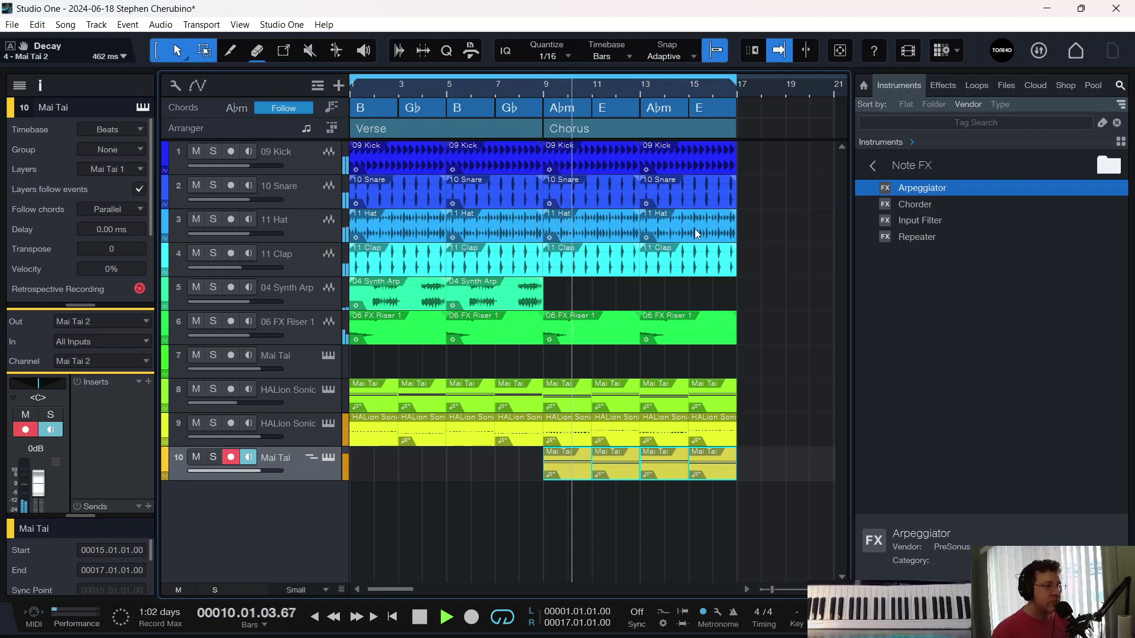
{"action": "left_click_drag", "start_coordinate": [262, 470], "coordinate": [267, 470]}
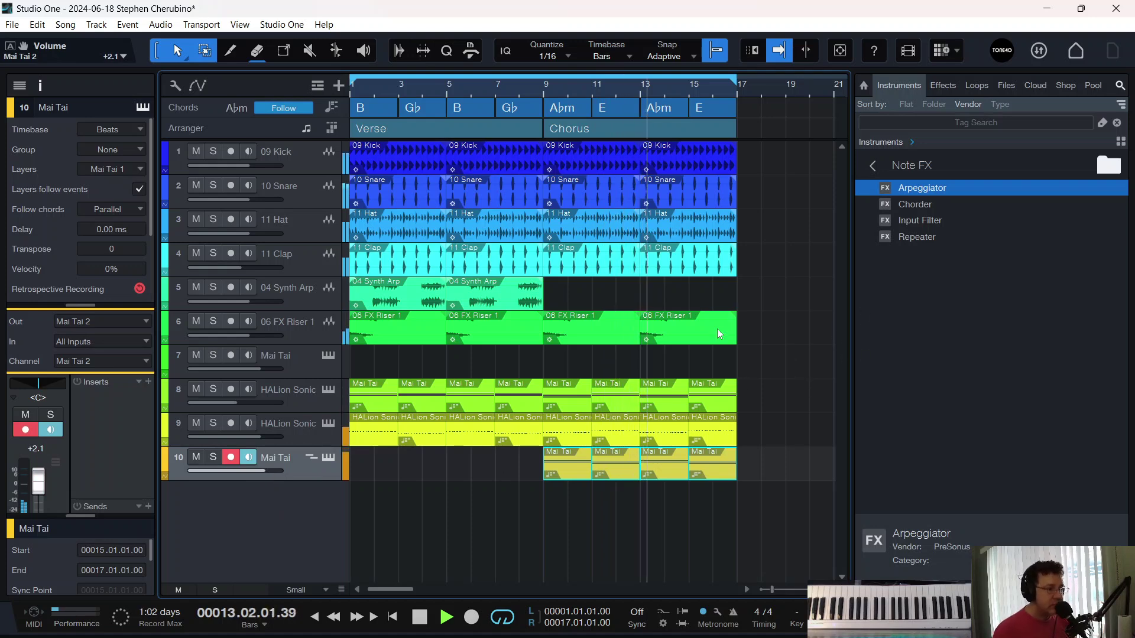
Set the Osc 1 octave of the Mai Tai on track 10 to 8'
{"action": "left_click", "coordinate": [329, 459]}
{"action": "left_click_drag", "start_coordinate": [229, 151], "coordinate": [235, 192]}
{"action": "double_click", "coordinate": [236, 141]}
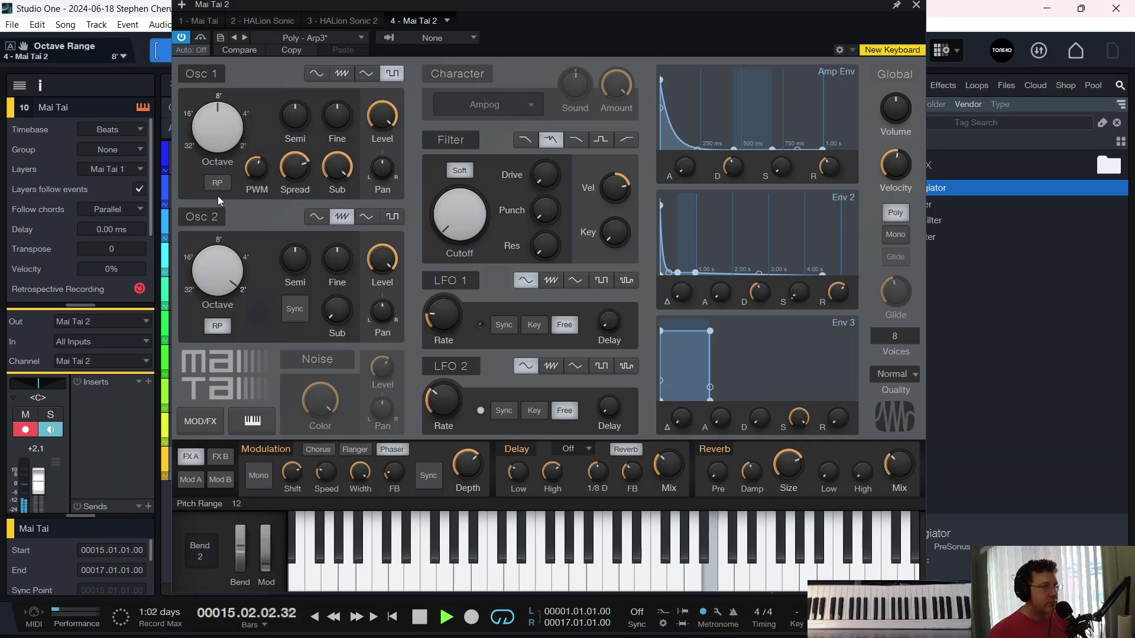
Set the Osc 2 octave of the Mai Tai on track 10 to 4' and the filter cutoff to 479.8 Hz
{"action": "left_click_drag", "start_coordinate": [235, 267], "coordinate": [248, 281]}
{"action": "left_click_drag", "start_coordinate": [460, 219], "coordinate": [461, 192]}
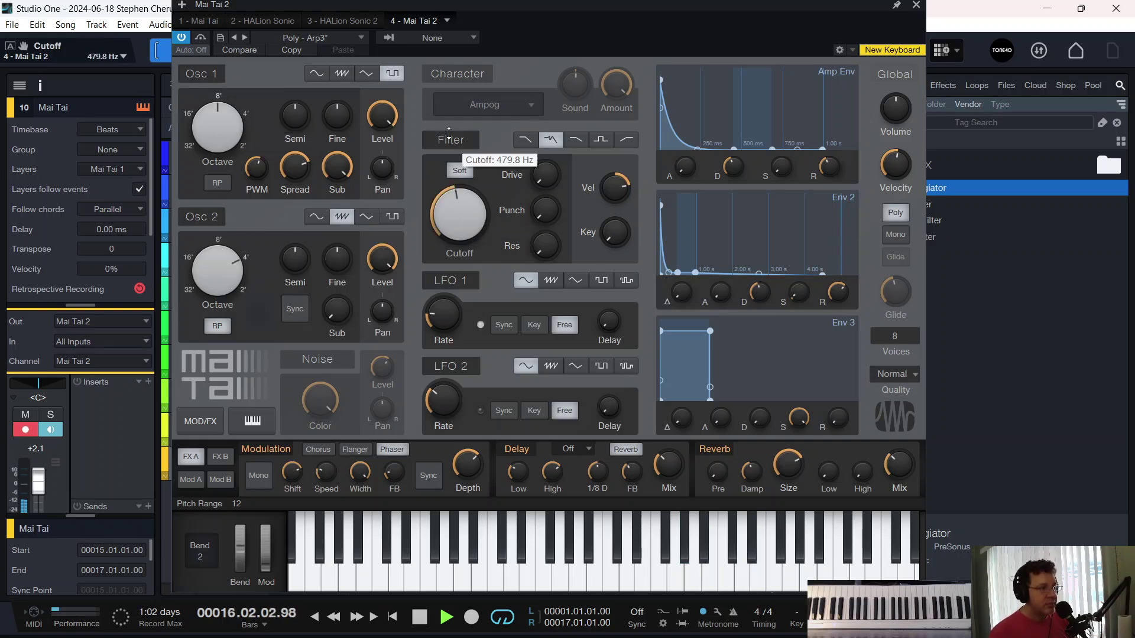
{"action": "left_click", "coordinate": [916, 4]}
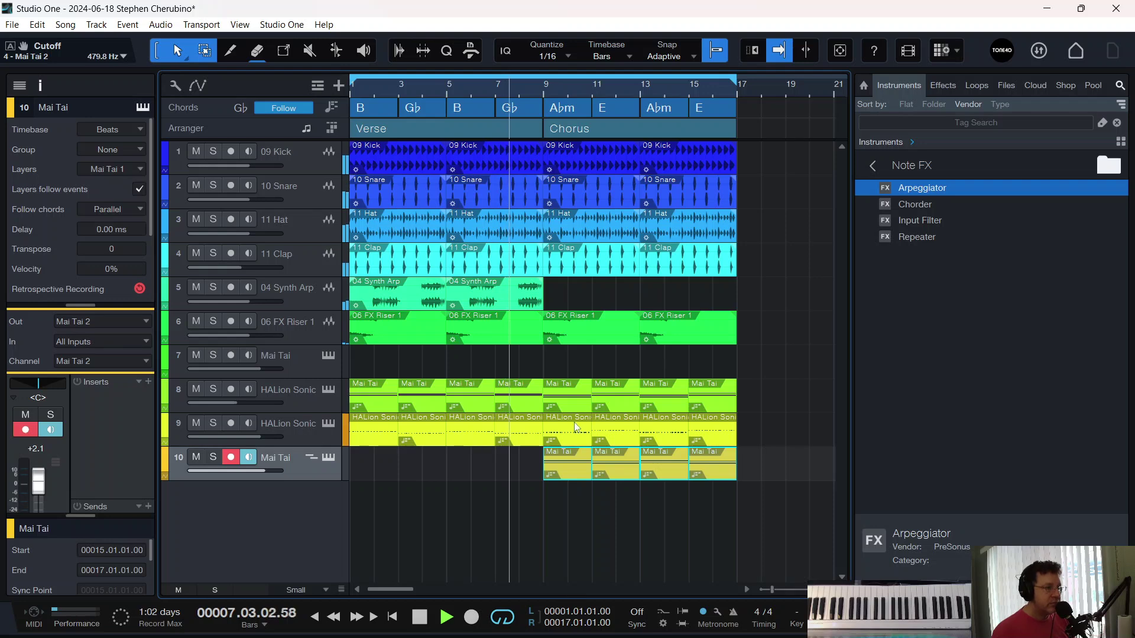
Reopen the Mai Tai on track 10 and shorten the Amp Env release to 0.20 ms
{"action": "key", "text": "f"}
{"action": "scroll", "coordinate": [675, 92], "scroll_direction": "up", "scroll_amount": 4}
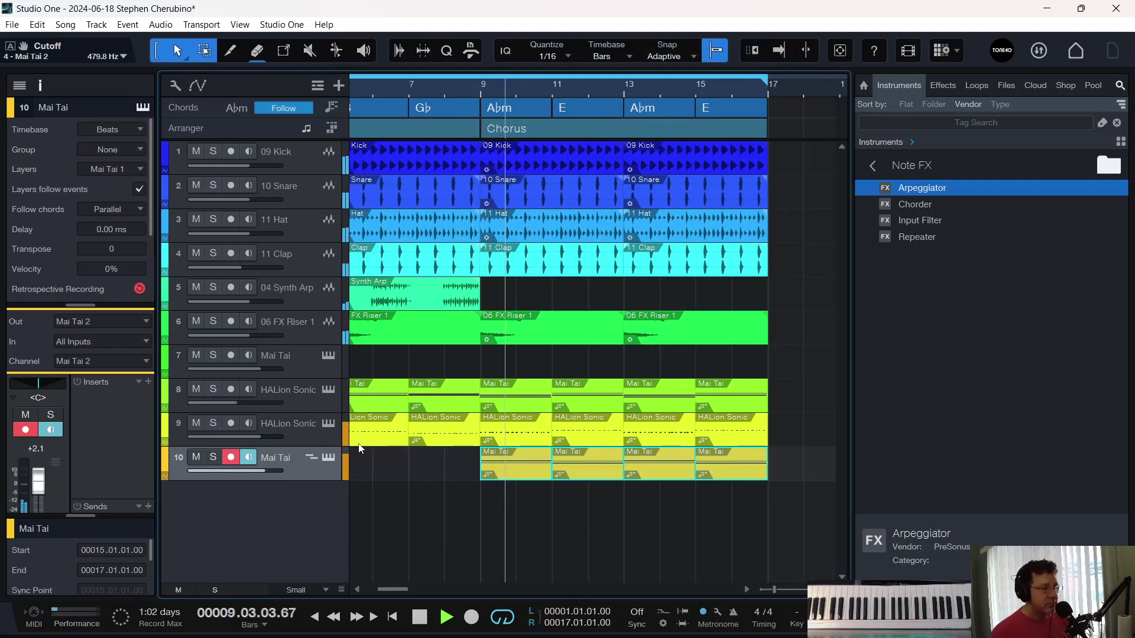
{"action": "left_click", "coordinate": [328, 457]}
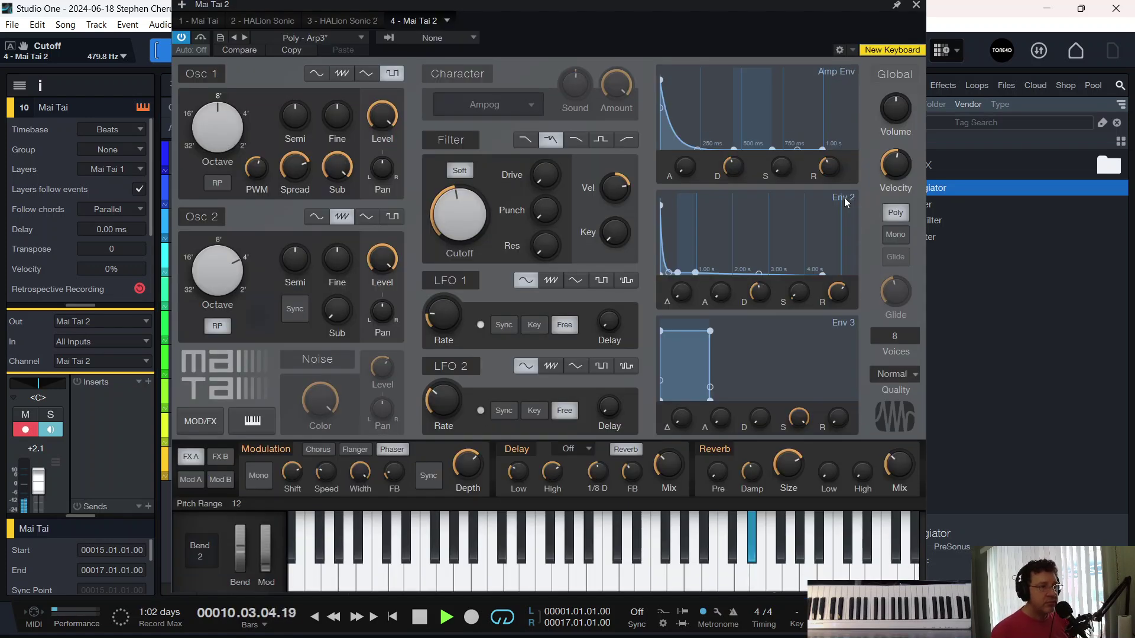
{"action": "left_click_drag", "start_coordinate": [829, 170], "coordinate": [830, 207]}
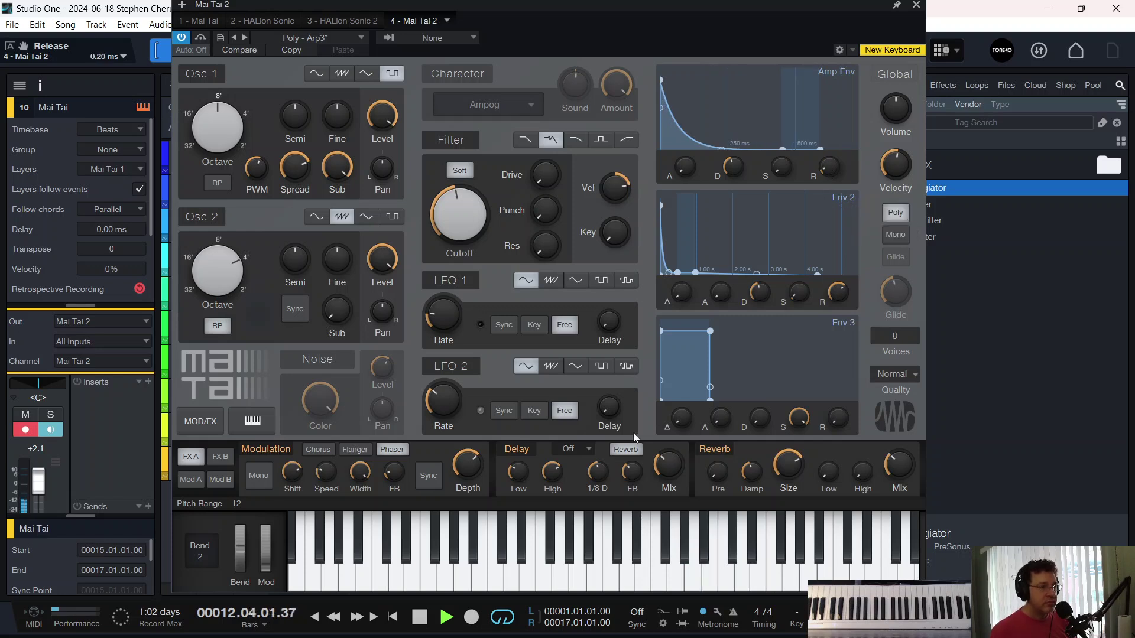
Raise the delay mix and set the reverb mix to 40% in the Mai Tai on track 10, and close its window
{"action": "left_click_drag", "start_coordinate": [661, 470], "coordinate": [685, 427]}
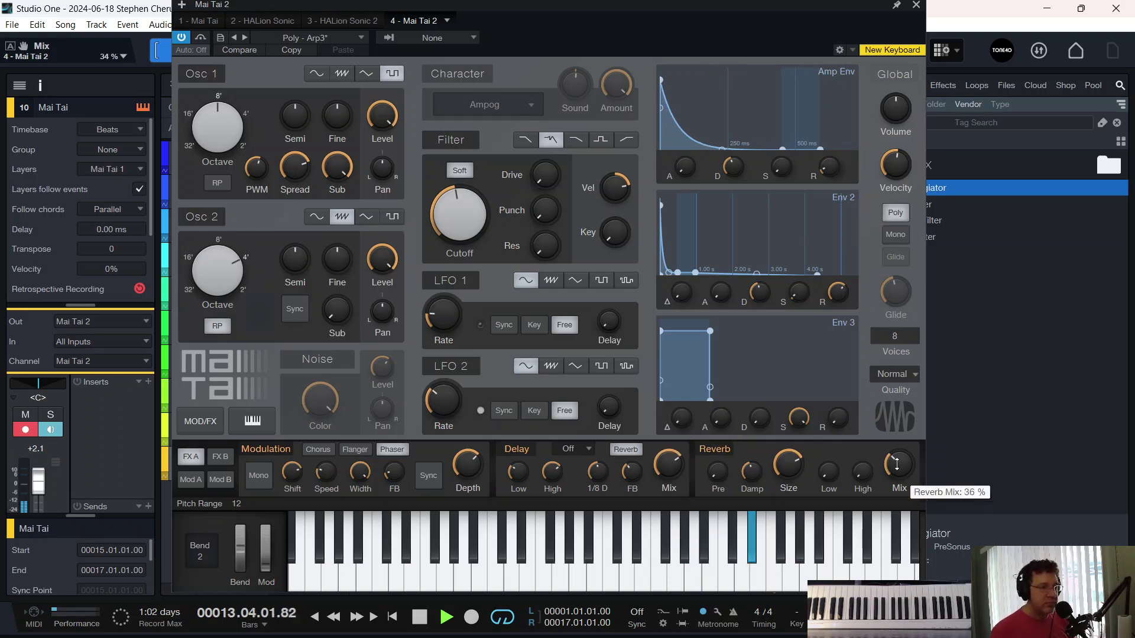
{"action": "left_click_drag", "start_coordinate": [908, 462], "coordinate": [896, 472]}
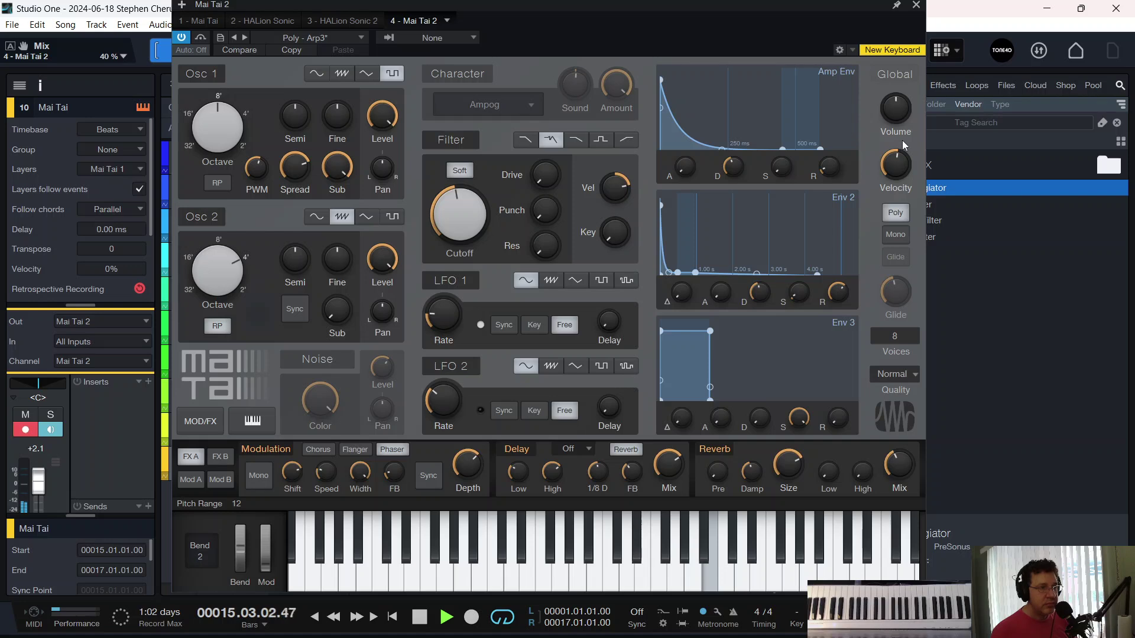
{"action": "left_click", "coordinate": [915, 5]}
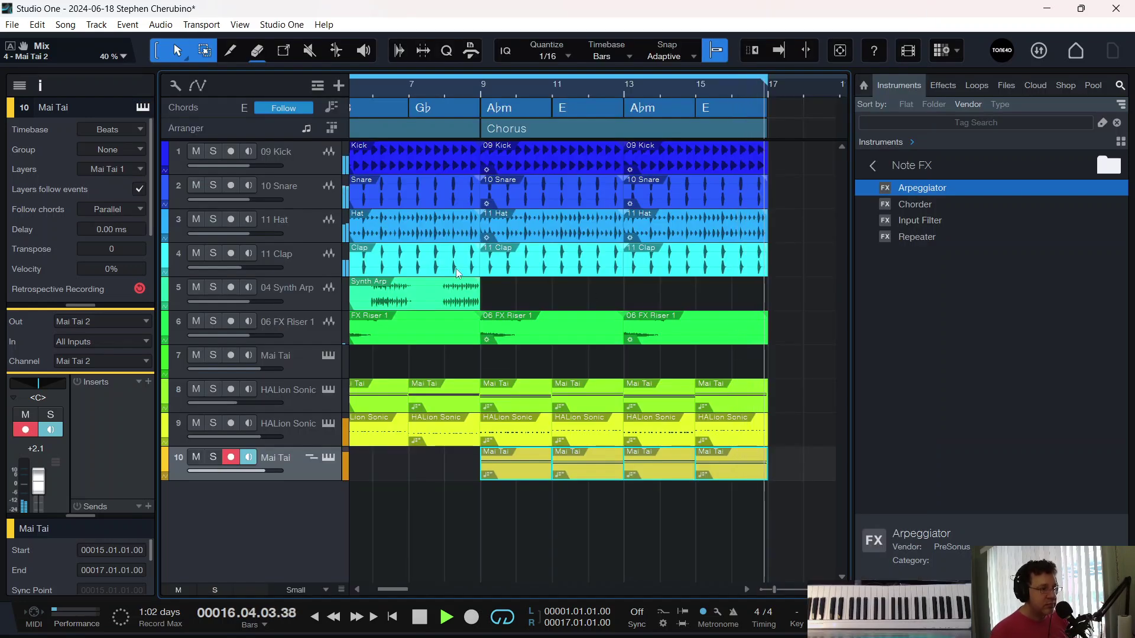
Set the distortion drive of the Mai Tai on track 10 to 74% with Soft Tube selected, and close its window
{"action": "left_click", "coordinate": [327, 460]}
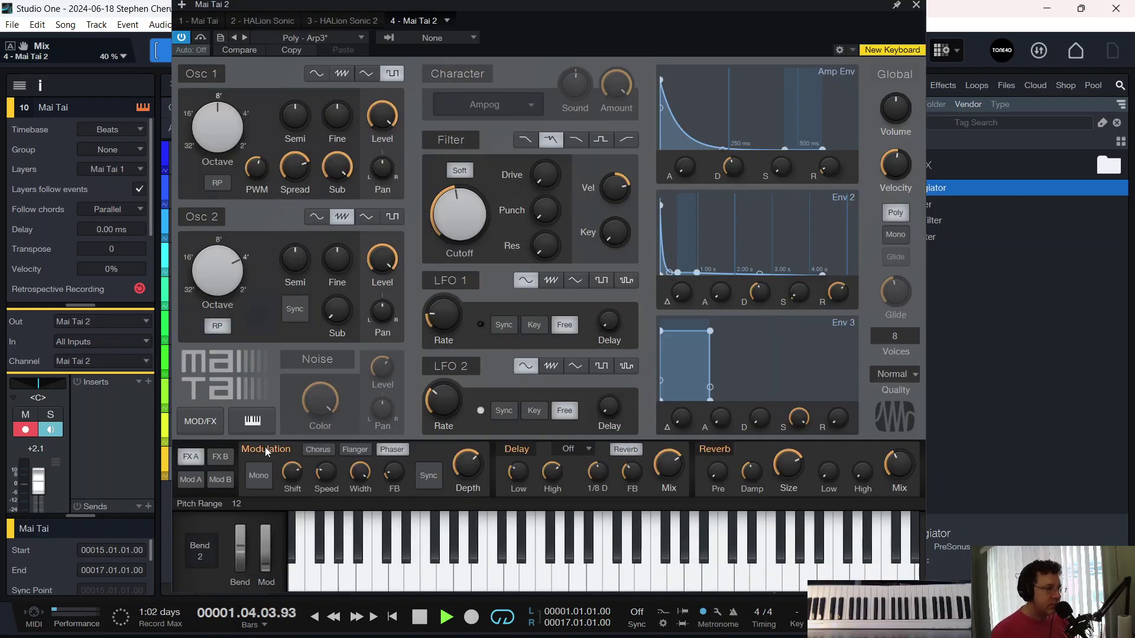
{"action": "left_click", "coordinate": [191, 479]}
{"action": "left_click", "coordinate": [219, 480]}
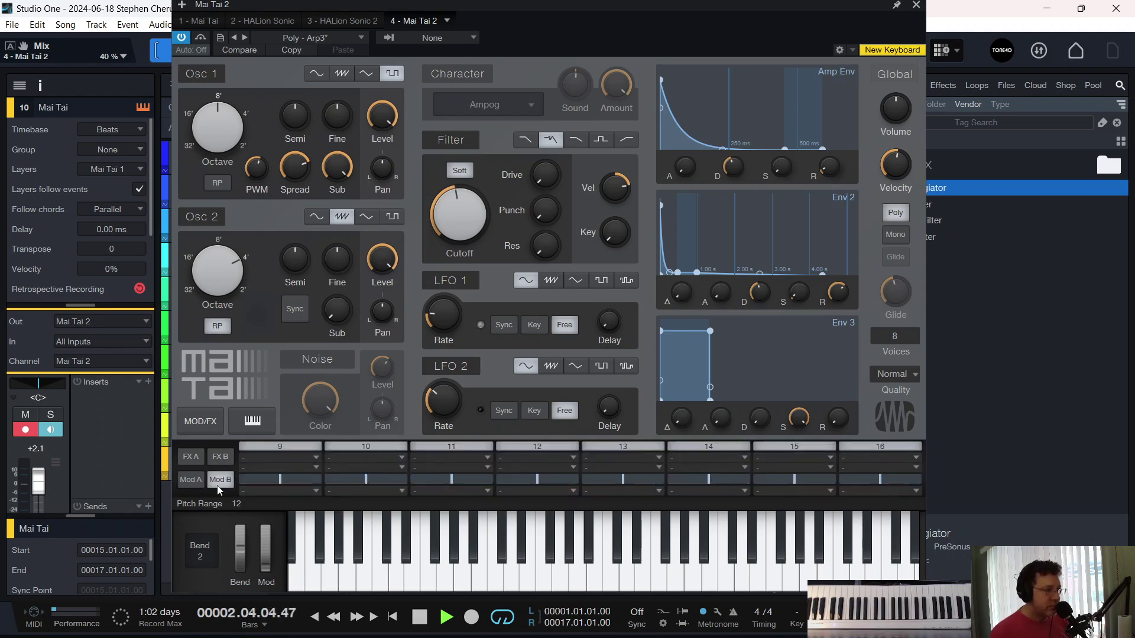
{"action": "left_click", "coordinate": [223, 457]}
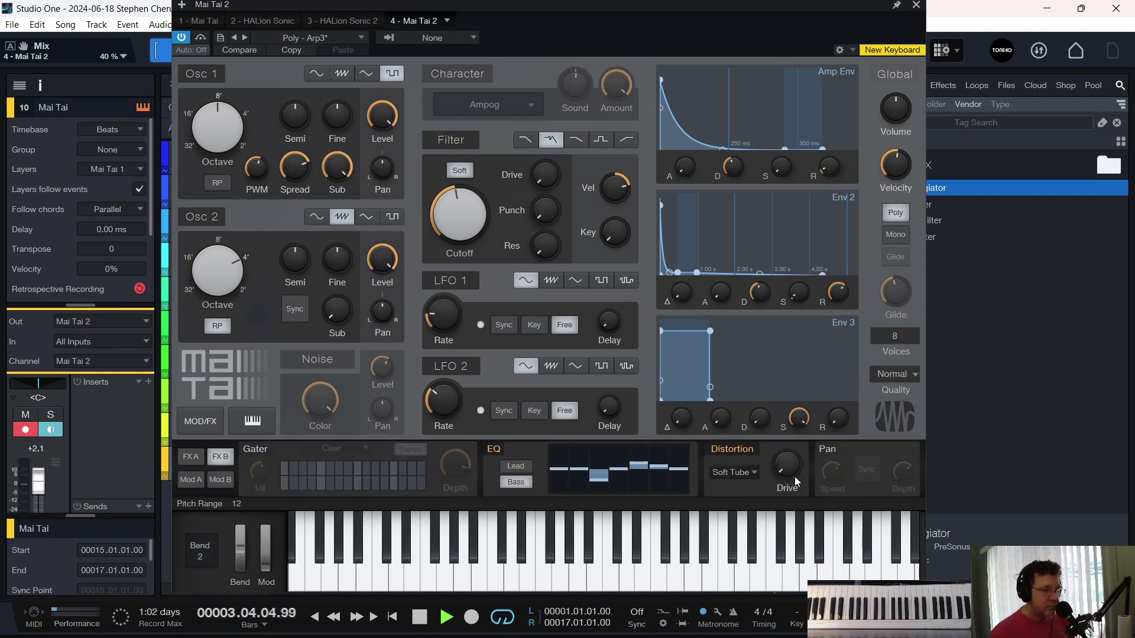
{"action": "left_click_drag", "start_coordinate": [603, 19], "coordinate": [570, 126]}
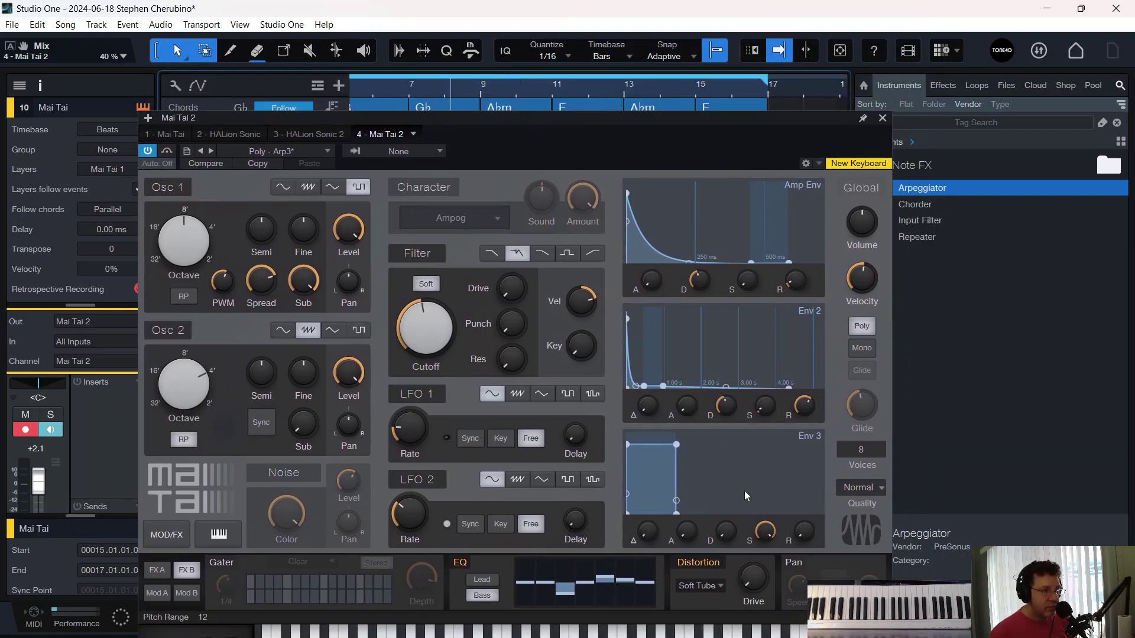
{"action": "left_click_drag", "start_coordinate": [720, 144], "coordinate": [720, 63]}
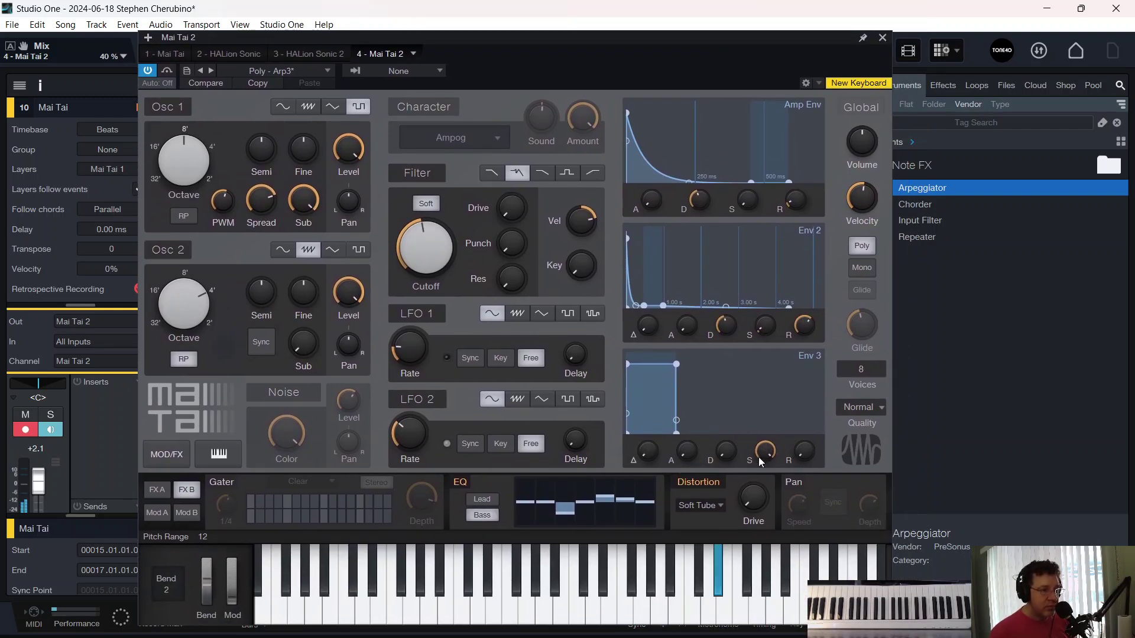
{"action": "left_click_drag", "start_coordinate": [755, 411], "coordinate": [729, 488]}
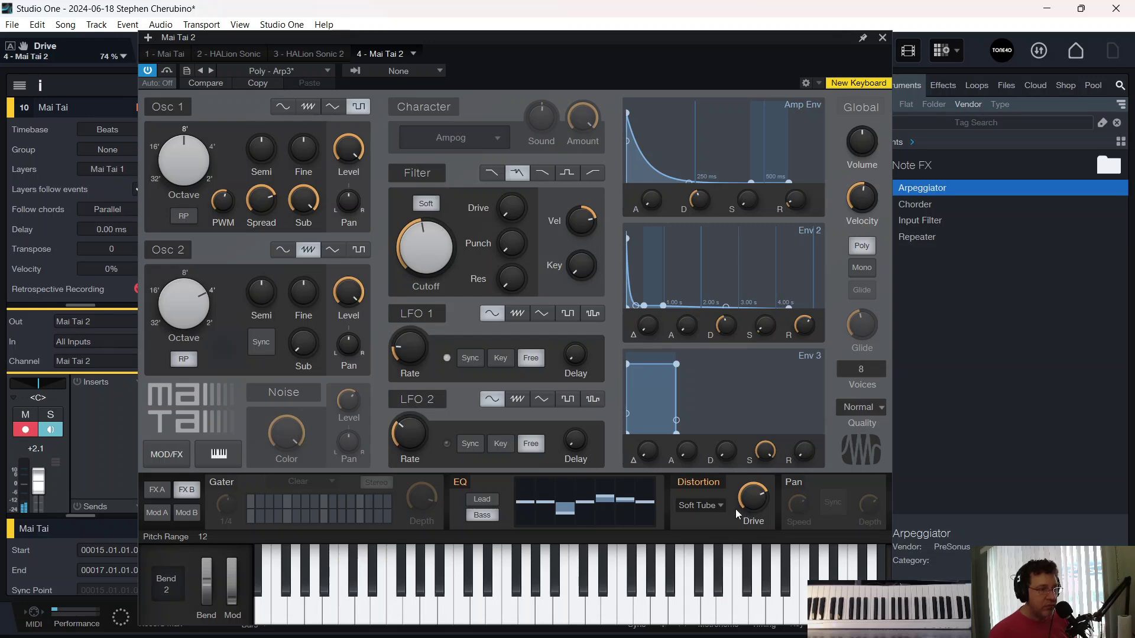
{"action": "left_click", "coordinate": [883, 38]}
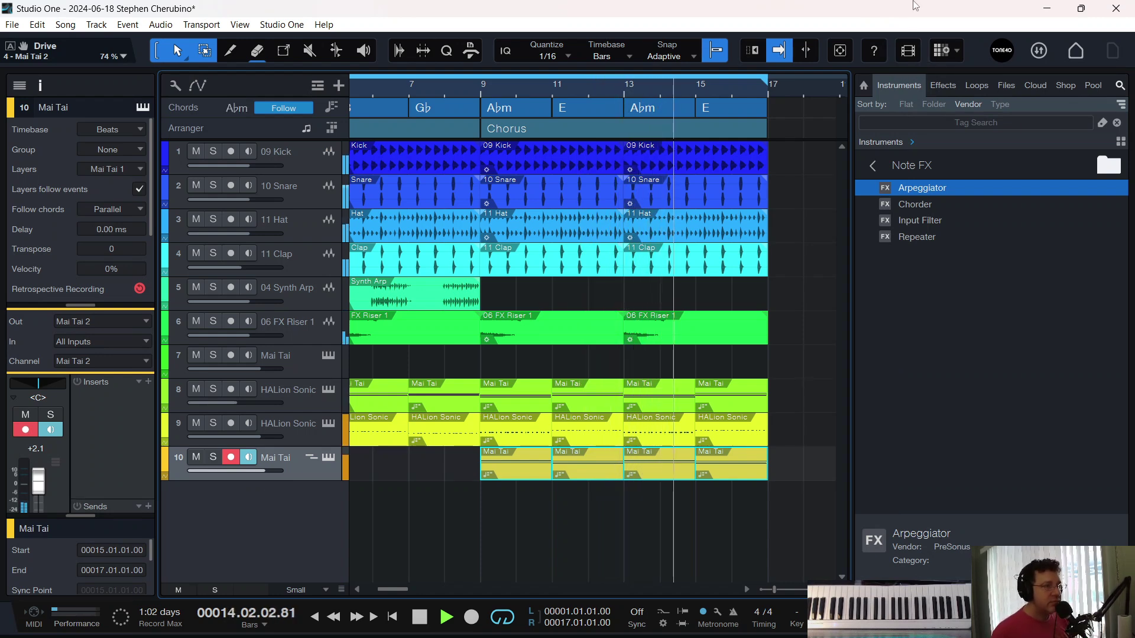
Bring the full Verse and Chorus arrangement into view during playback and stop playback in bar 1
{"action": "scroll", "coordinate": [728, 83], "scroll_direction": "down", "scroll_amount": 5}
{"action": "scroll", "coordinate": [729, 82], "scroll_direction": "up", "scroll_amount": 3}
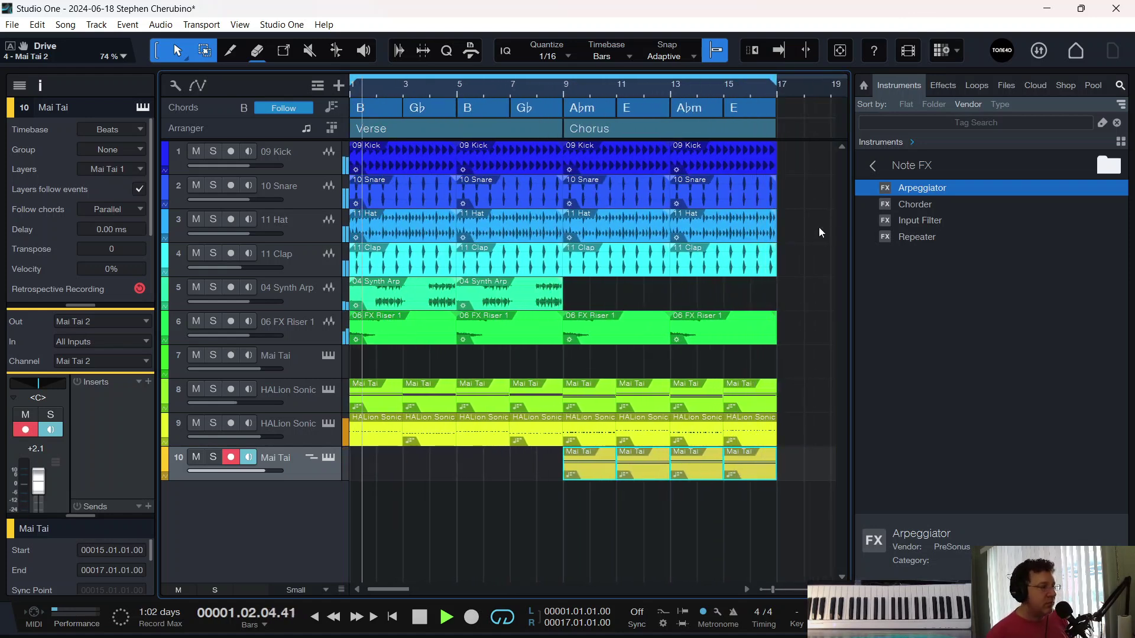
{"action": "key", "text": "space"}
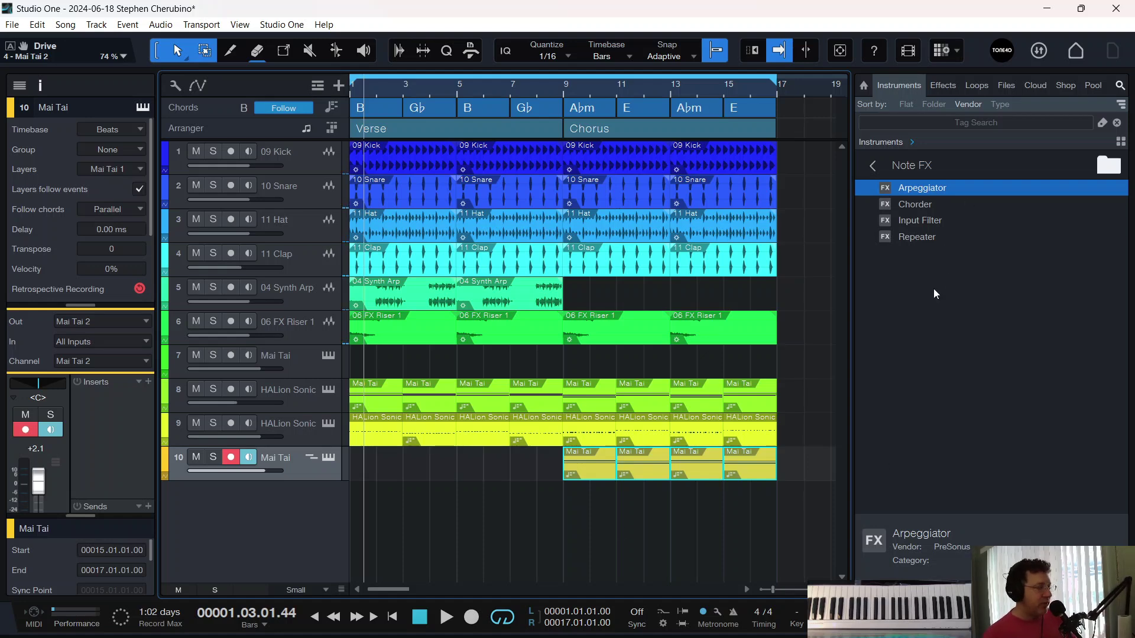
Show the sound sets in the Files browser and collapse the Sugar Punch folder
{"action": "left_click", "coordinate": [1005, 86]}
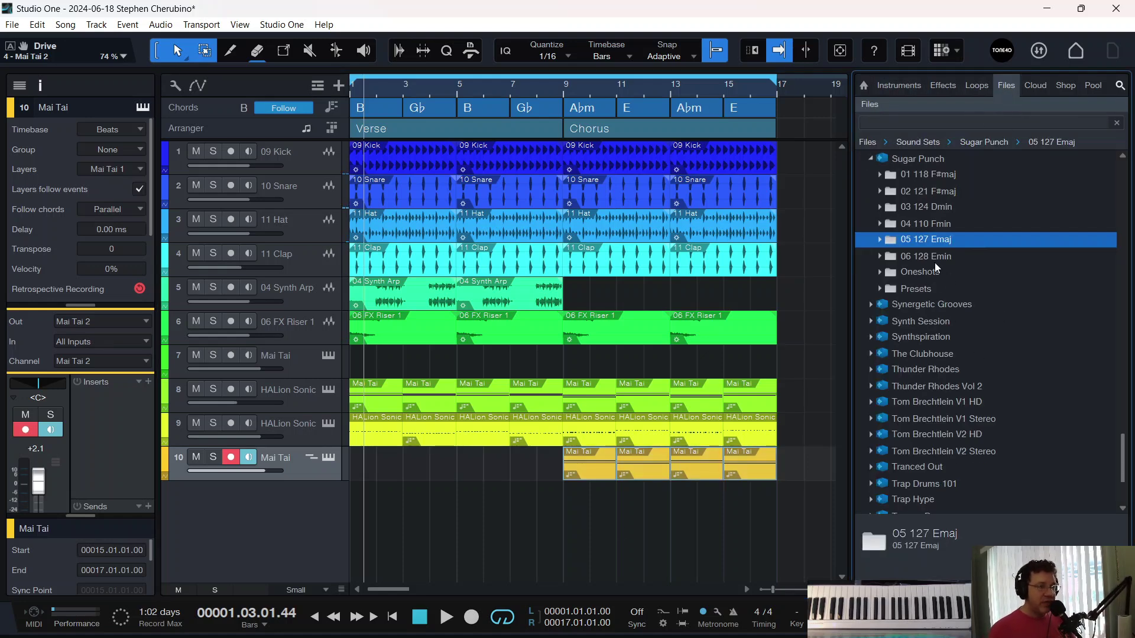
{"action": "scroll", "coordinate": [931, 241], "scroll_direction": "up", "scroll_amount": 2}
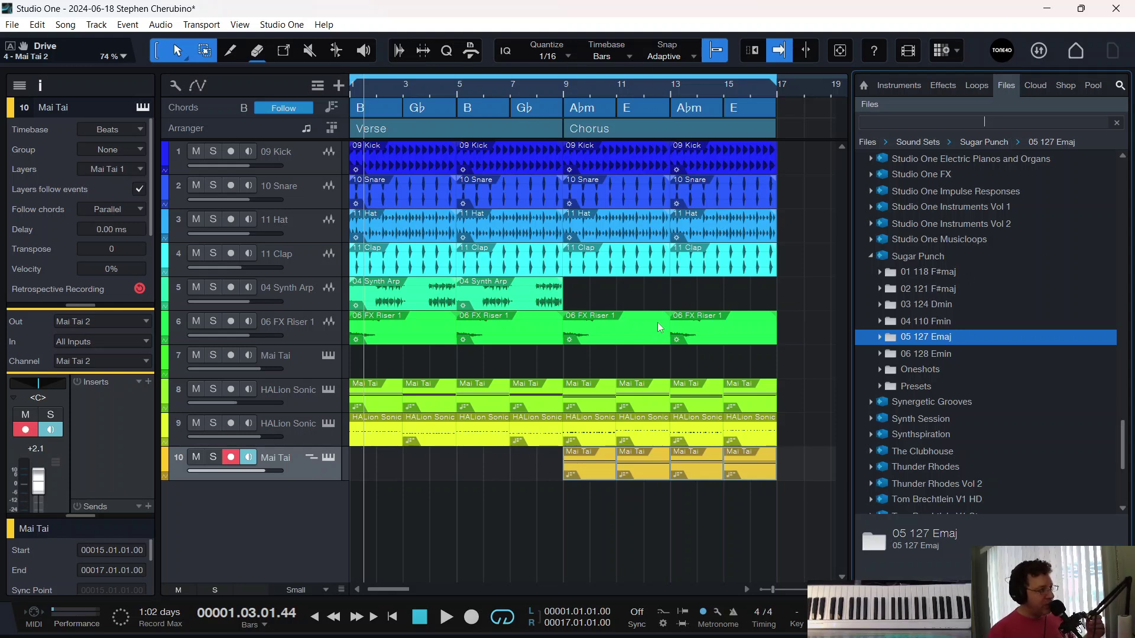
{"action": "left_click", "coordinate": [870, 257]}
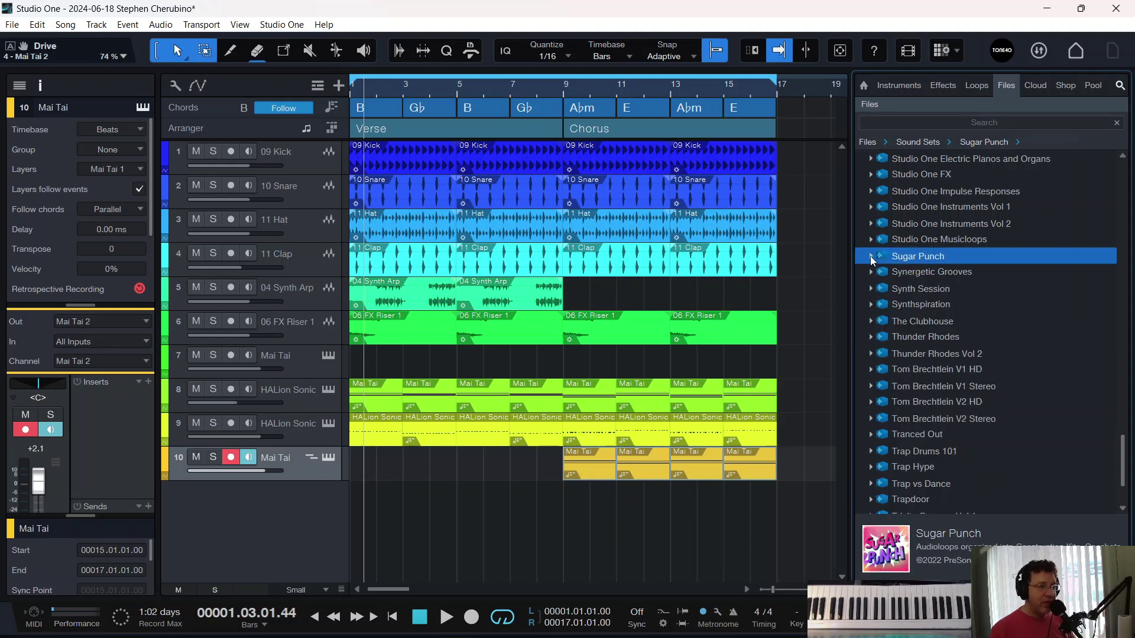